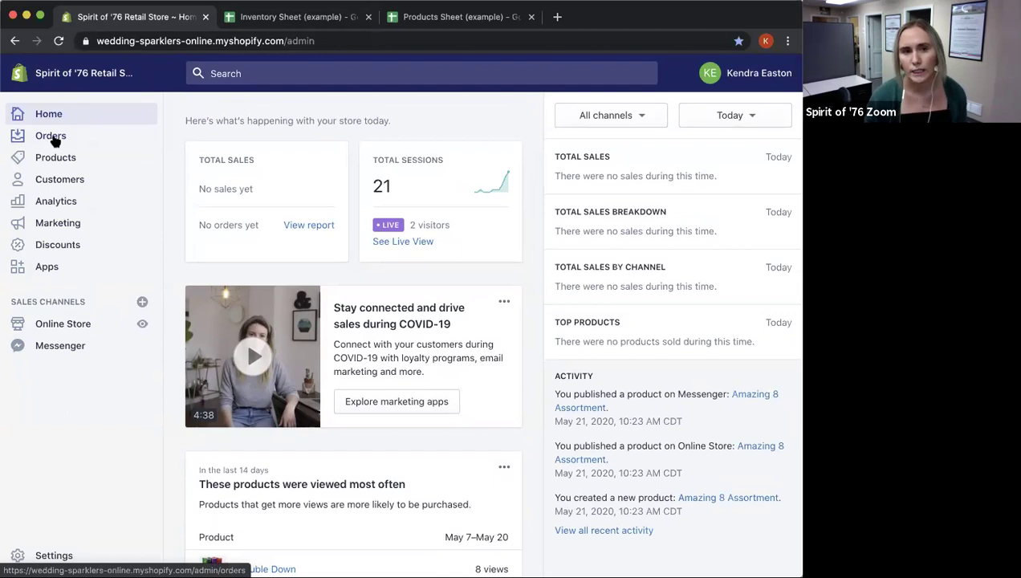
- Review the store's orders list across all its columns and filter it to unfulfilled orders
left_click(51, 136)
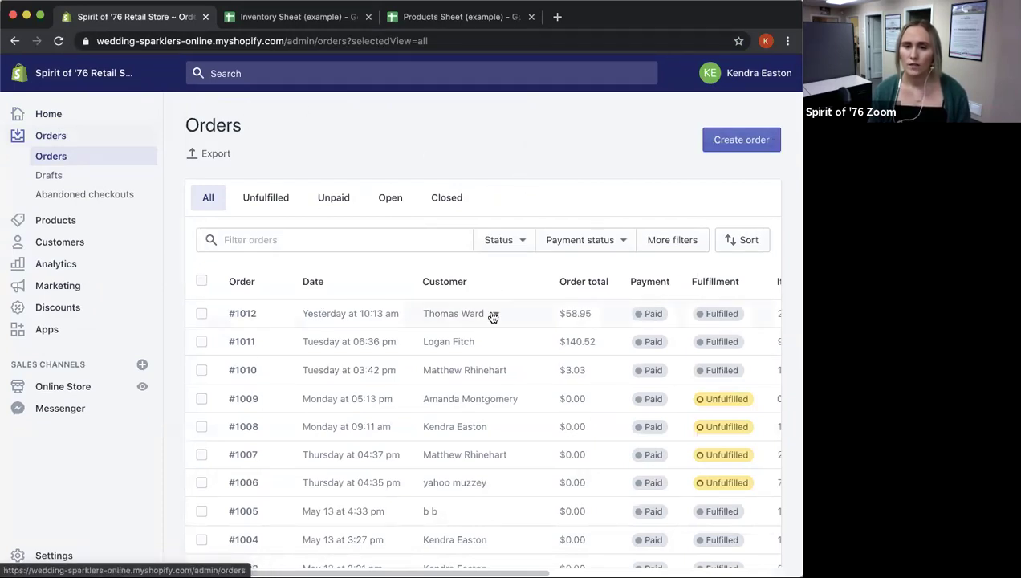
scroll(644, 312, "right", 8)
scroll(646, 312, "left", 8)
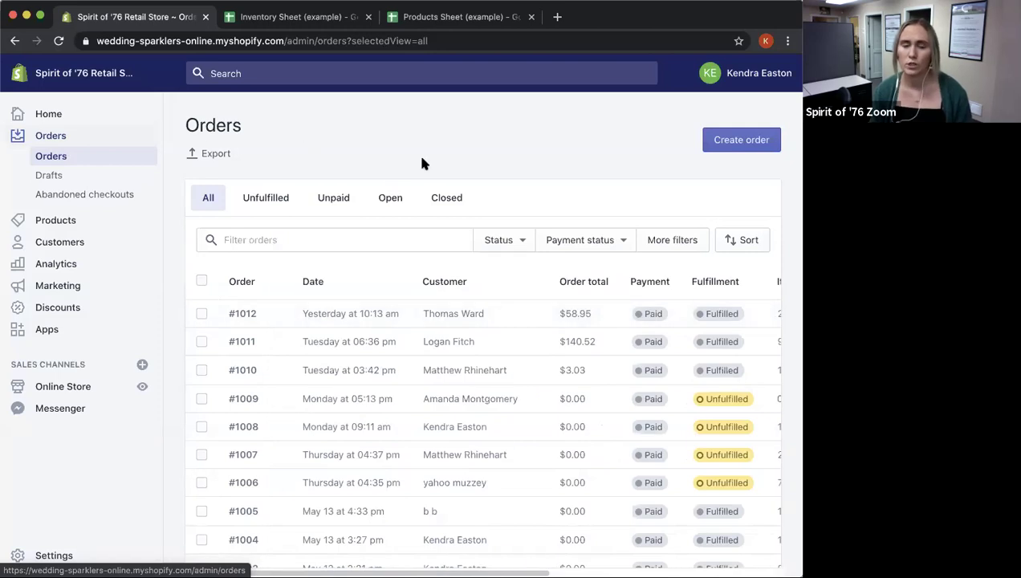
left_click(287, 197)
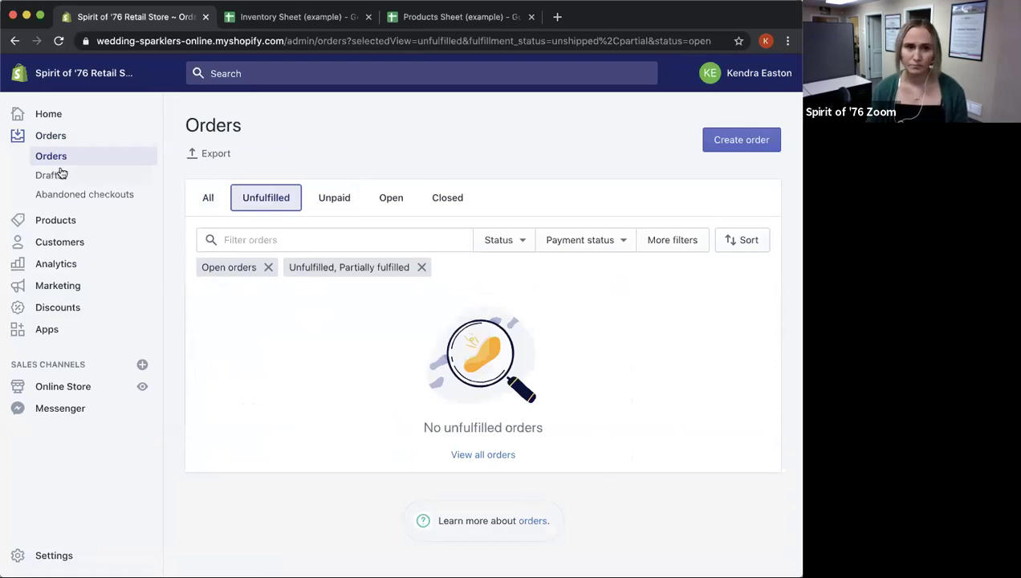
- Look through the list of all products with their inventory, type and vendor
left_click(48, 221)
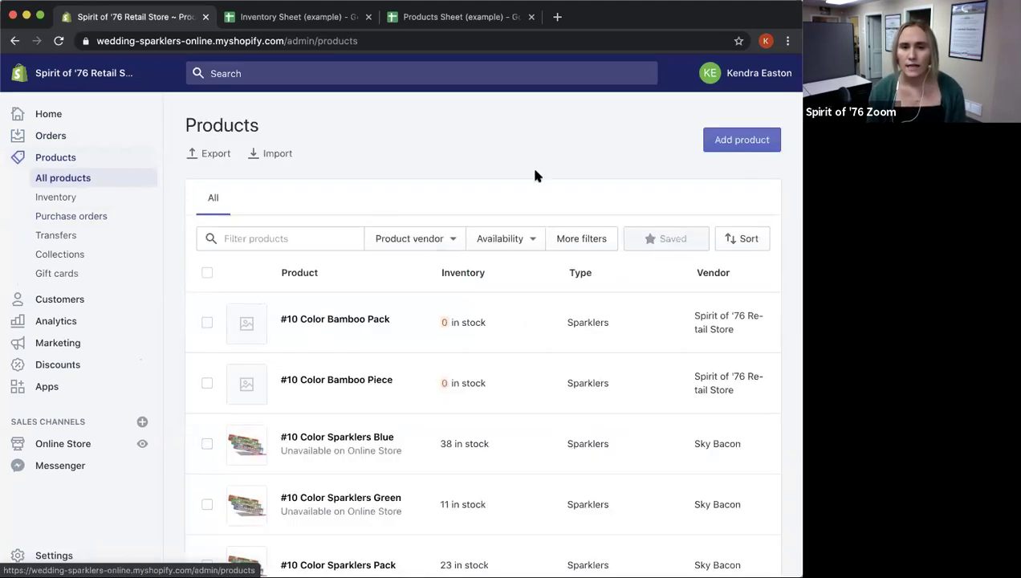
scroll(536, 175, "down", 7)
scroll(538, 176, "down", 4)
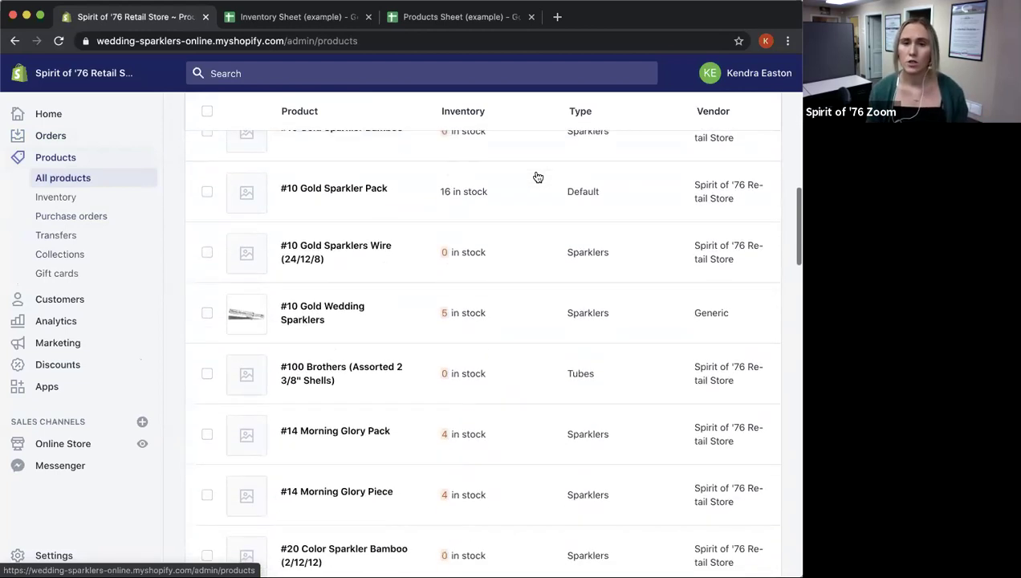
scroll(538, 176, "up", 10)
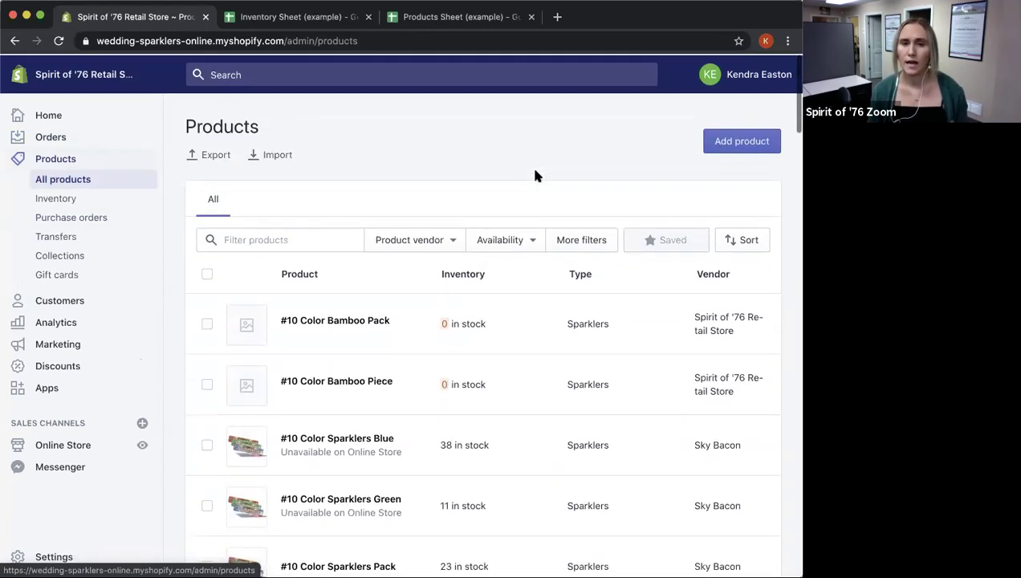
left_click_drag(264, 131, 185, 125)
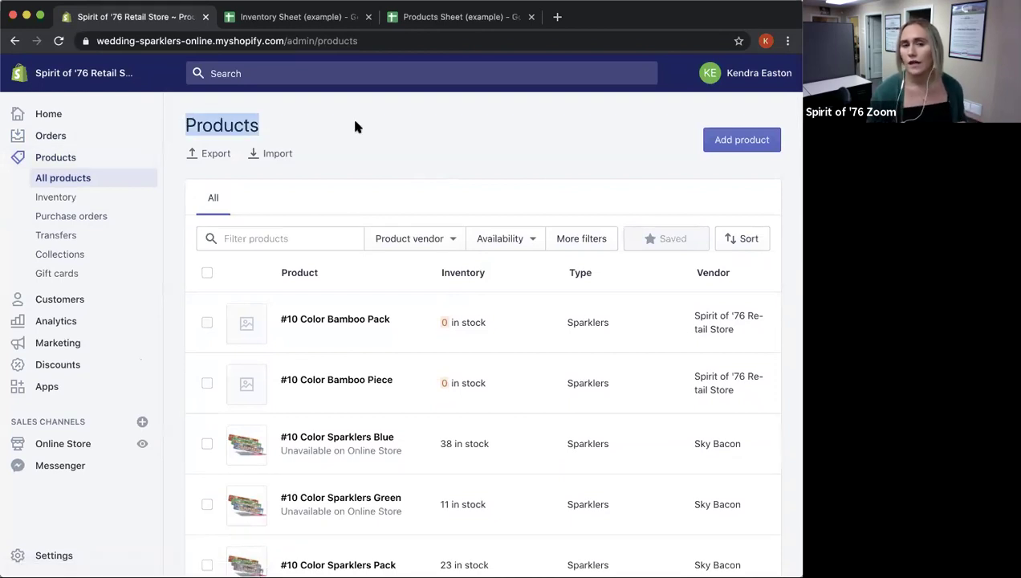
- Examine the product inventory list with its available quantities and quantity editing options
left_click(69, 199)
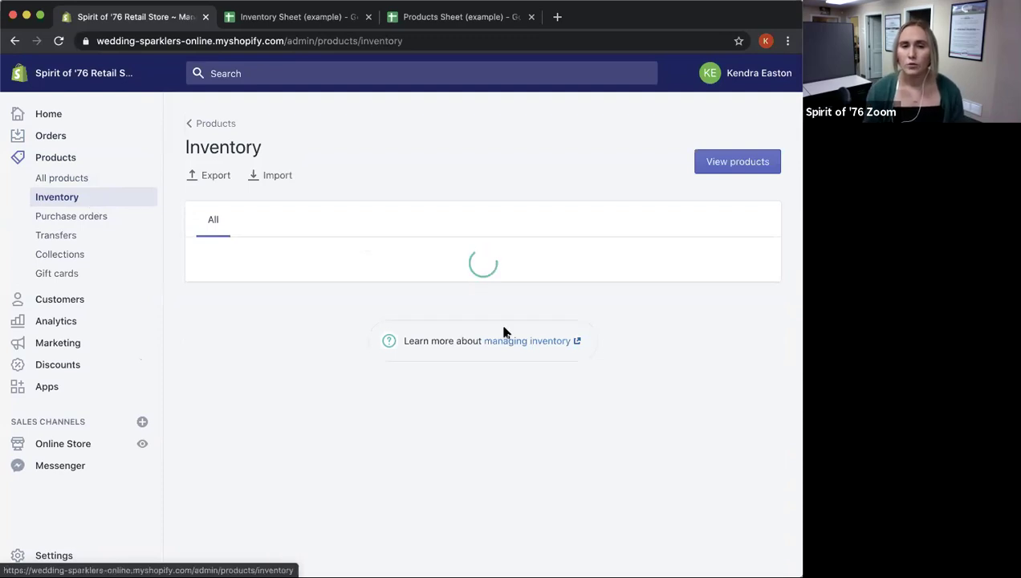
scroll(504, 332, "down", 10)
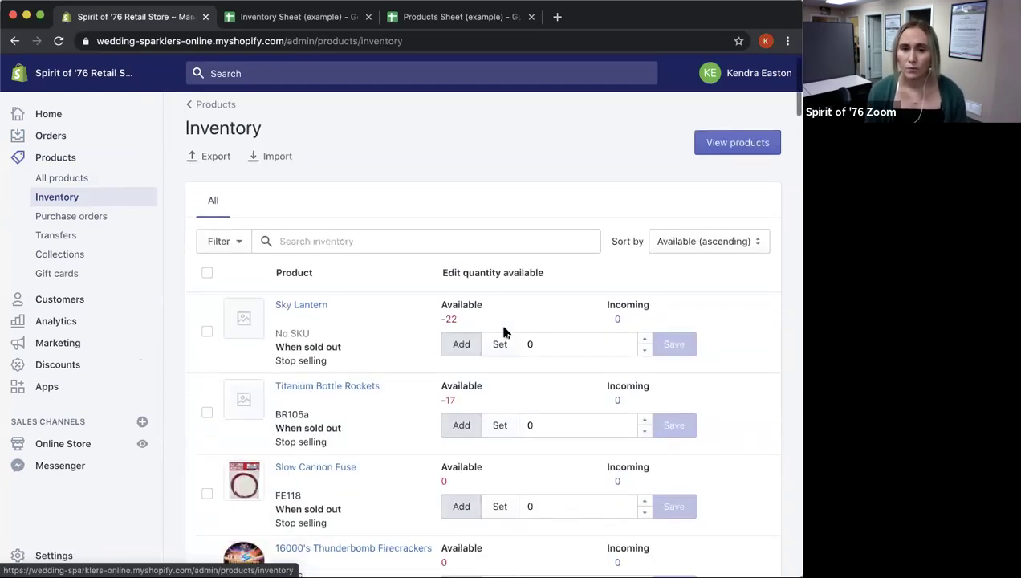
scroll(504, 332, "down", 10)
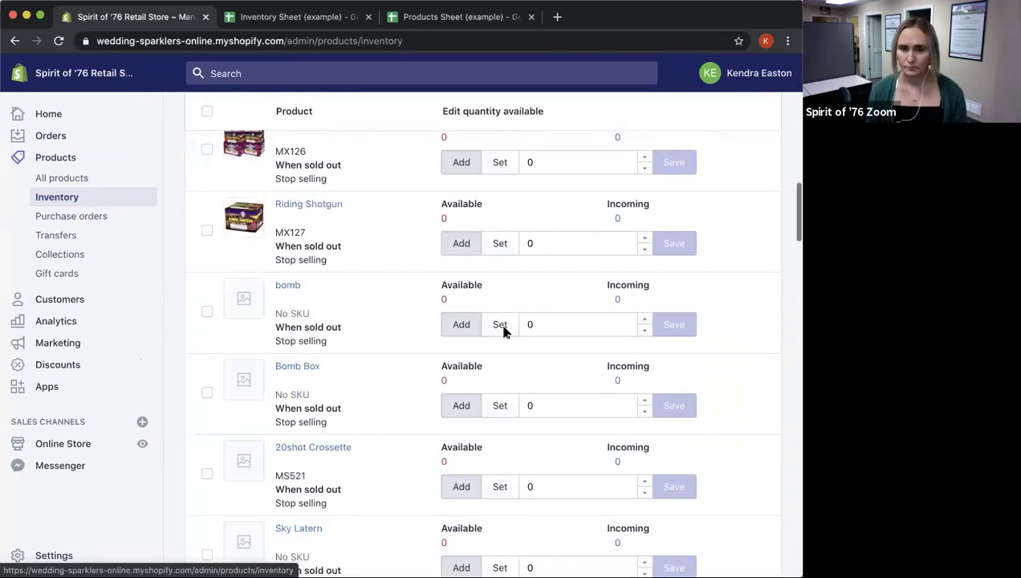
scroll(504, 331, "down", 6)
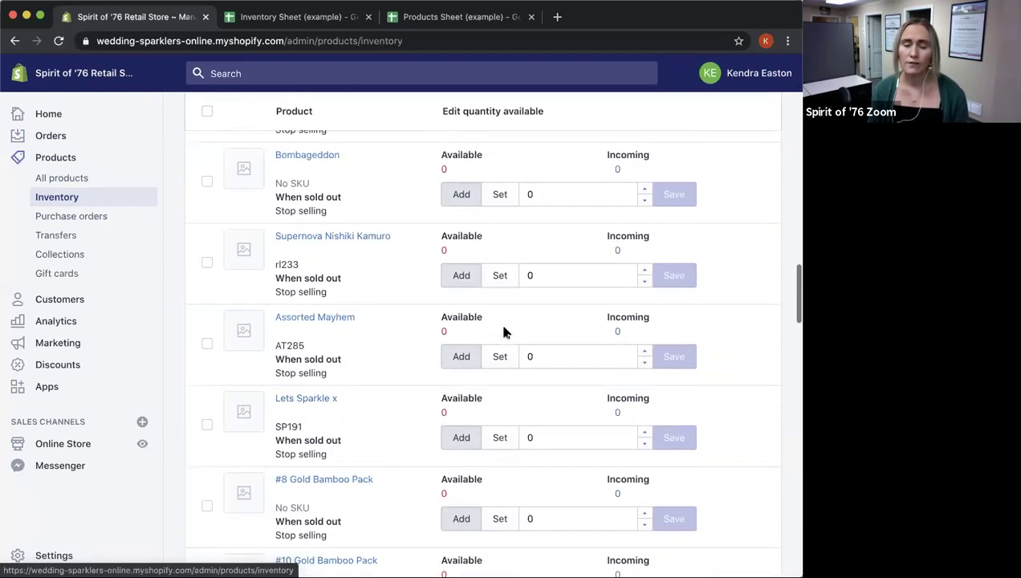
scroll(504, 332, "down", 4)
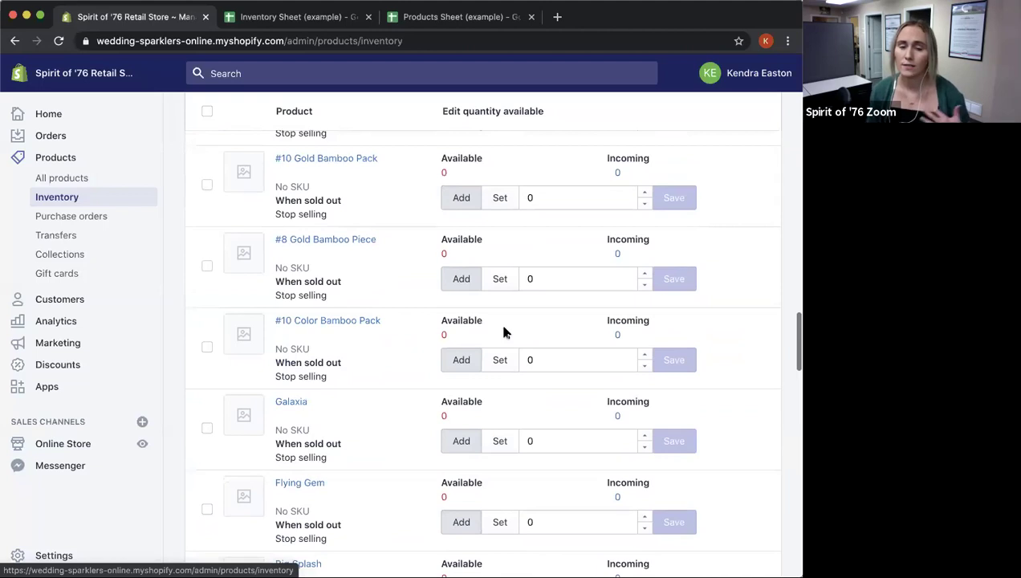
scroll(504, 331, "down", 5)
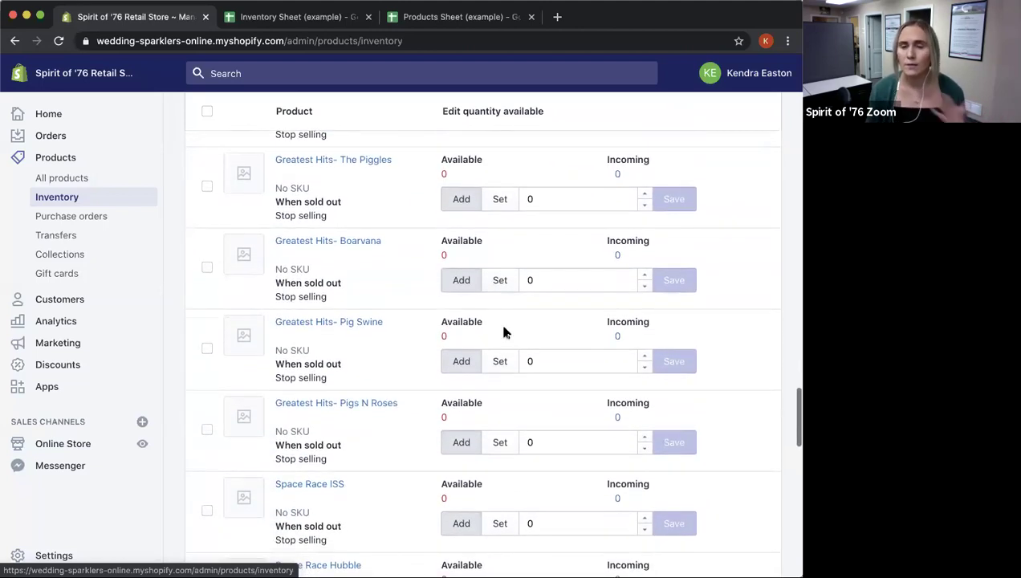
scroll(505, 332, "up", 20)
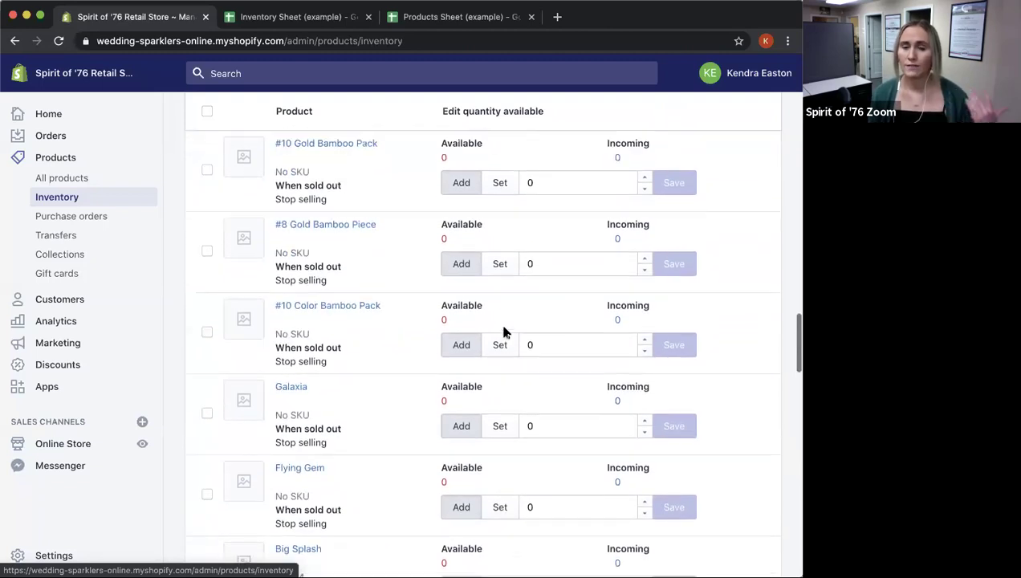
scroll(505, 331, "up", 10)
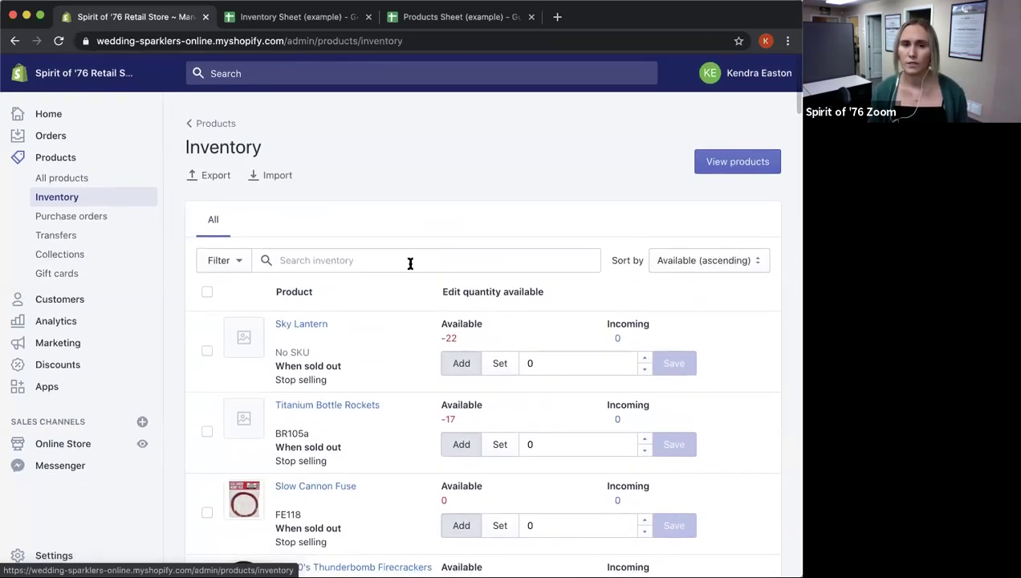
- Review the product collections and the type, vendor, tag and stock conditions that define them
left_click(89, 258)
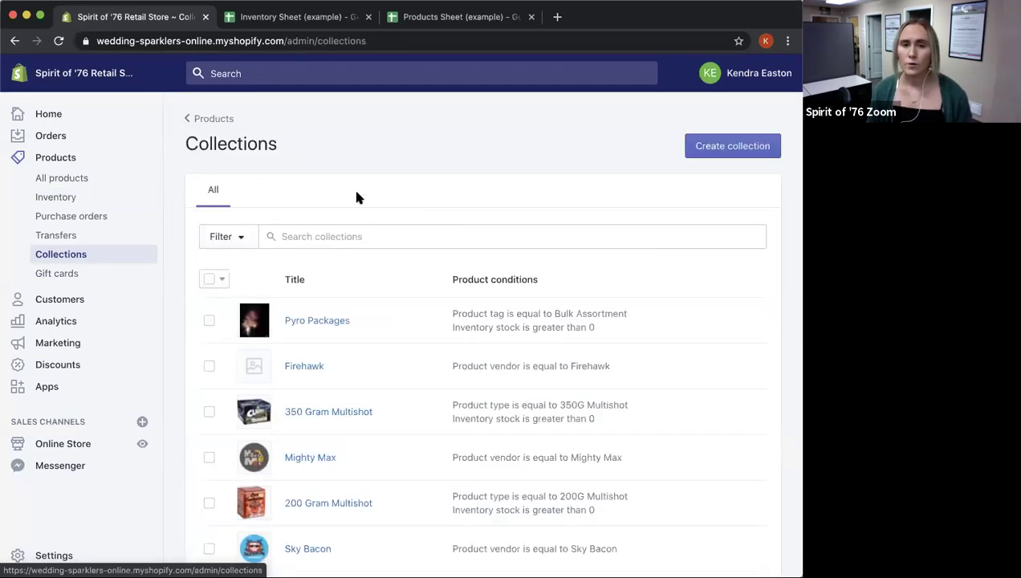
left_click_drag(292, 153, 209, 142)
left_click(178, 143)
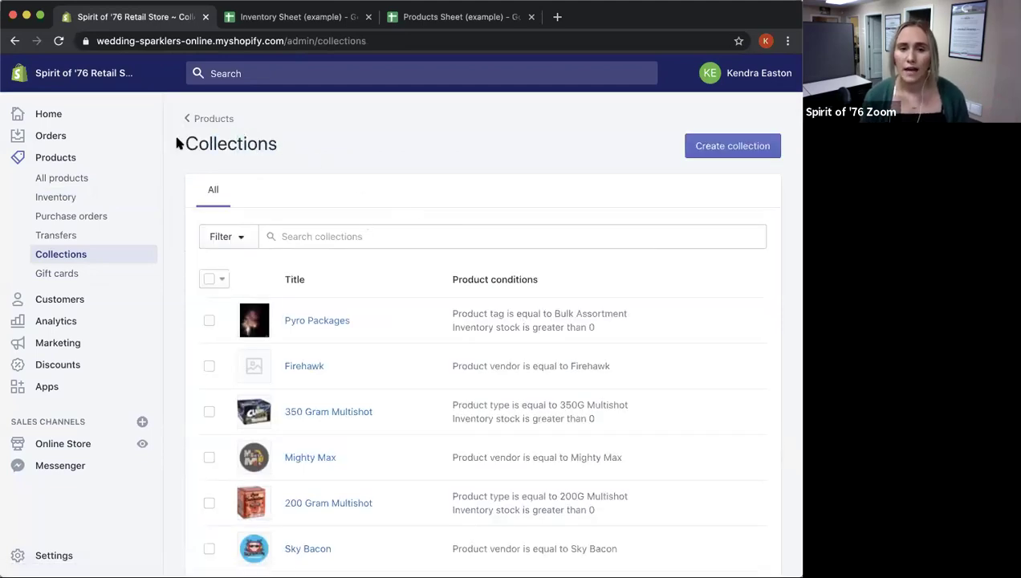
scroll(423, 203, "down", 6)
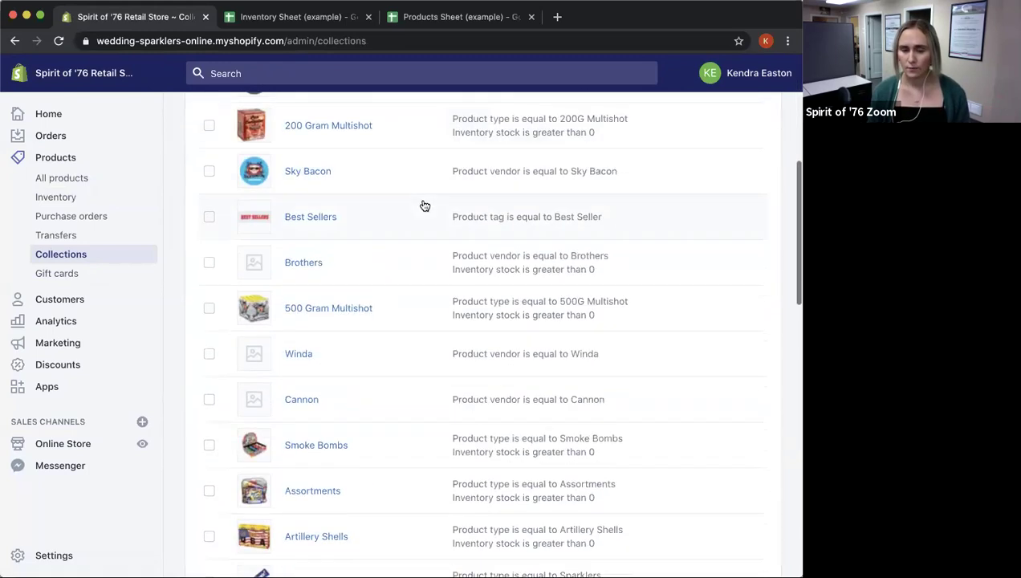
scroll(422, 200, "down", 4)
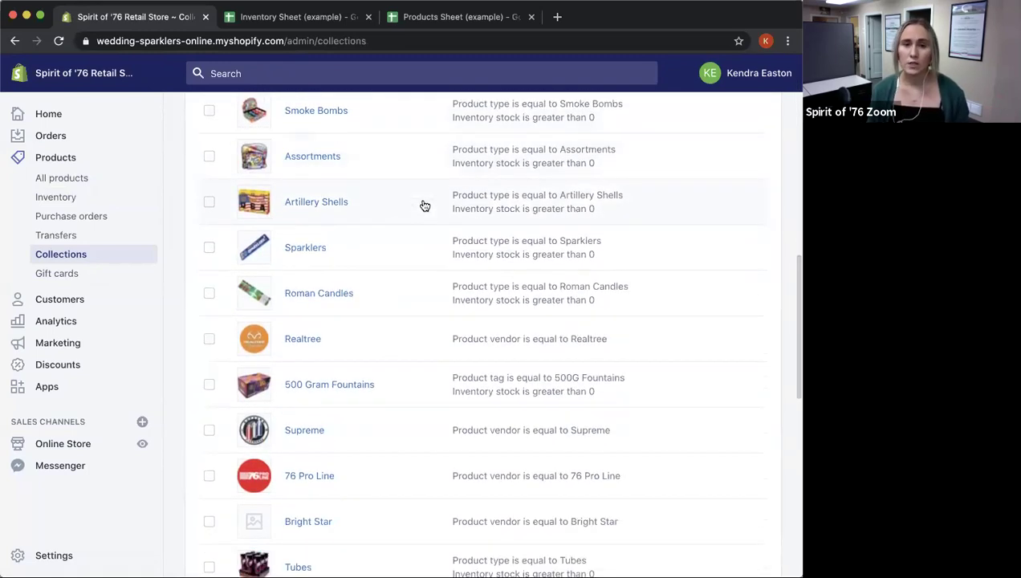
scroll(425, 206, "down", 2)
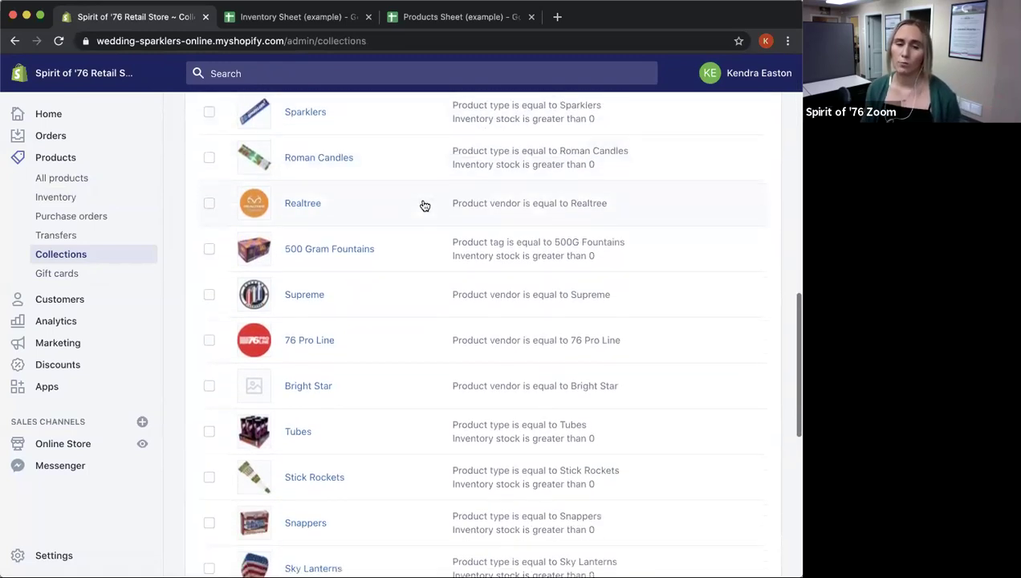
scroll(424, 206, "down", 6)
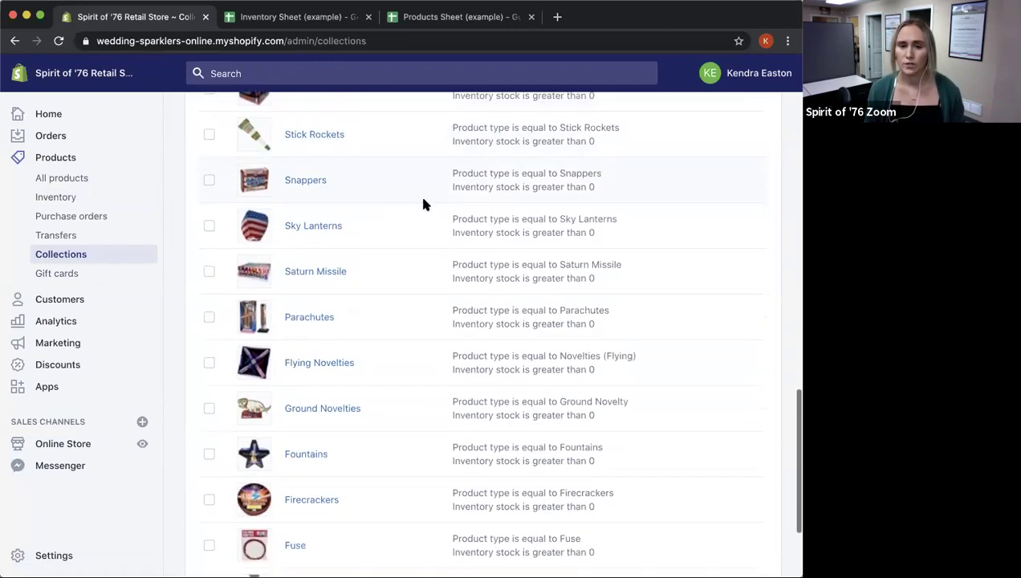
scroll(424, 207, "up", 9)
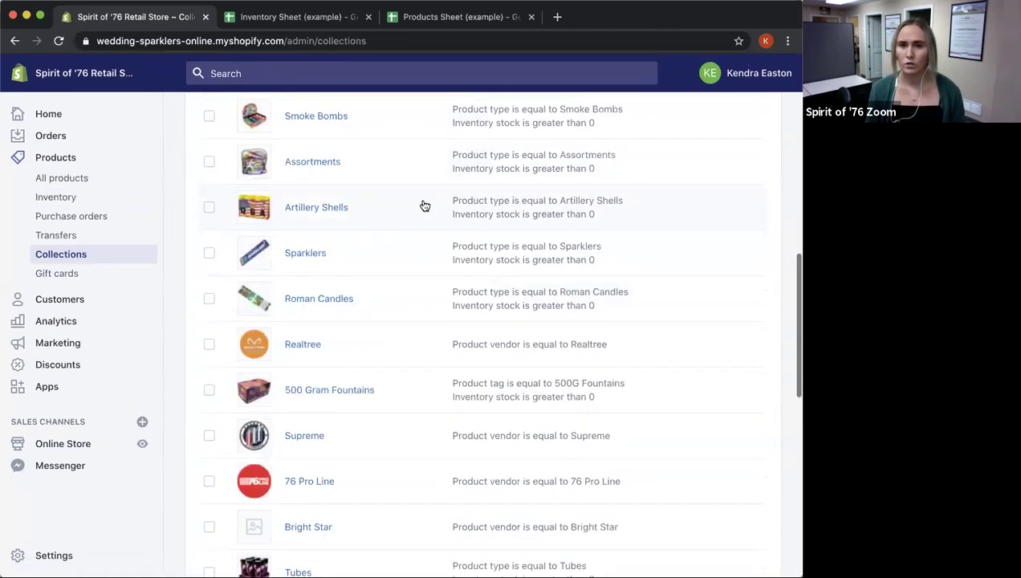
scroll(429, 202, "up", 5)
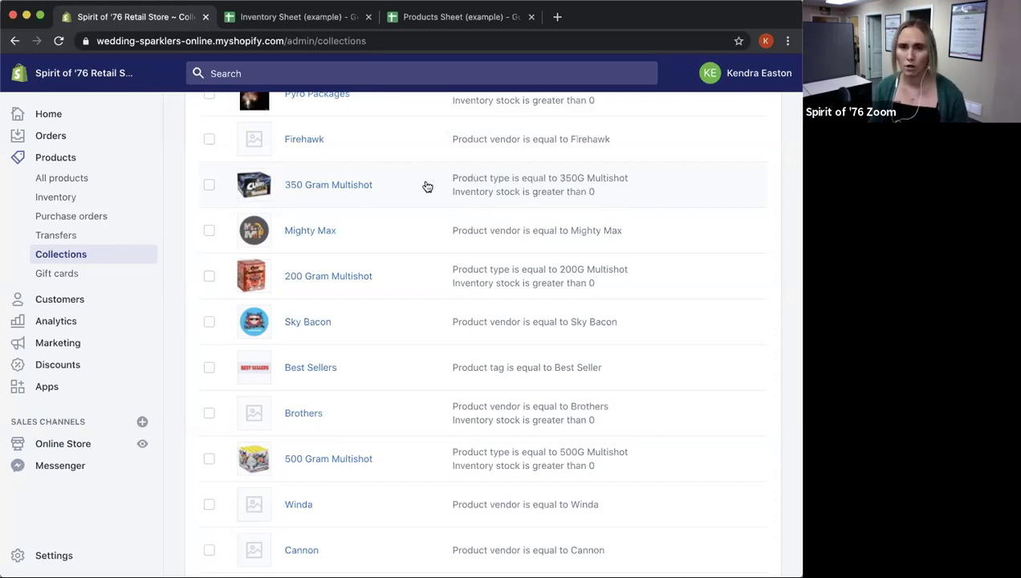
scroll(417, 195, "up", 5)
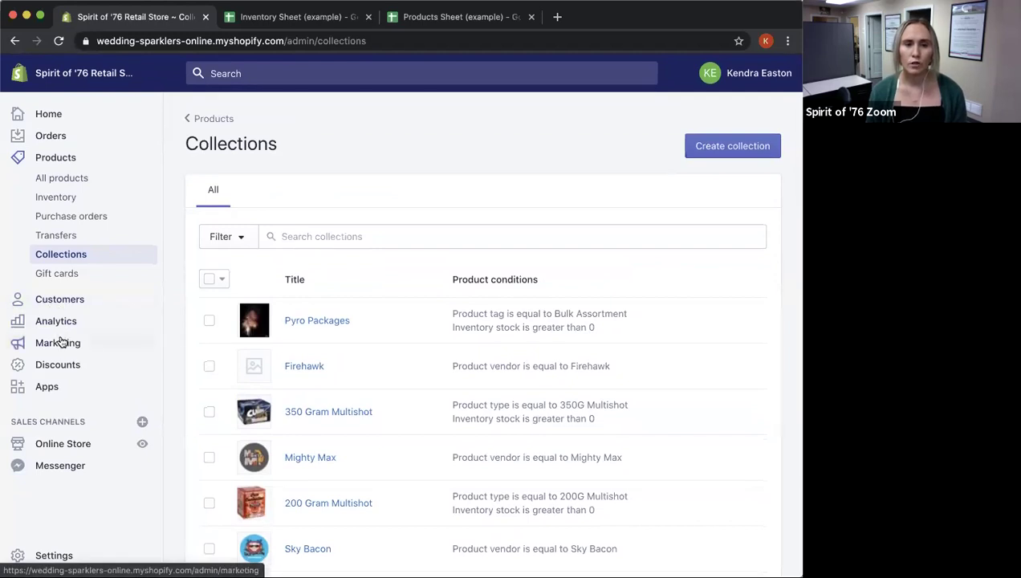
- Review the store's existing discount codes with their status, usage and active dates
left_click(63, 365)
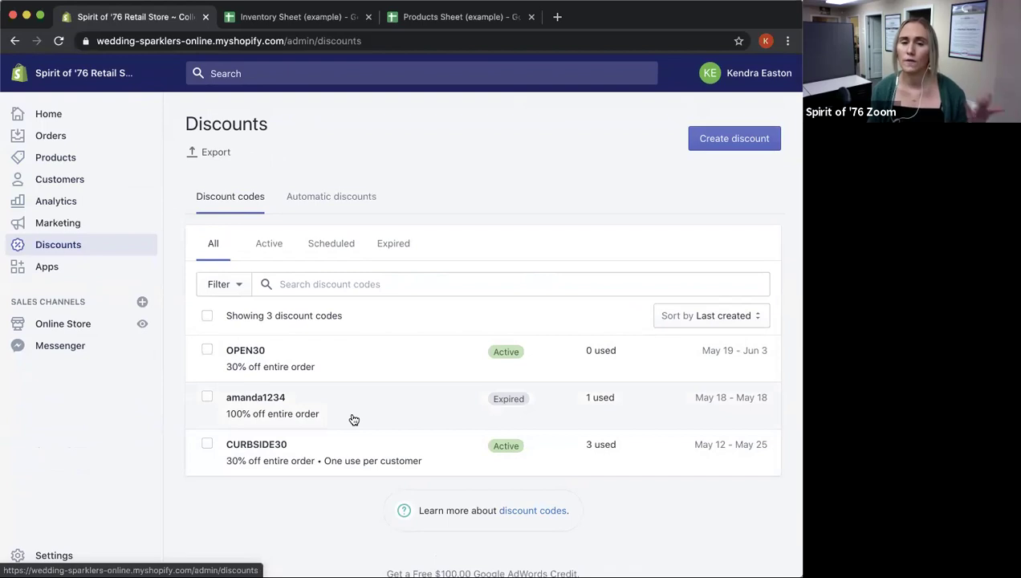
scroll(287, 473, "down", 2)
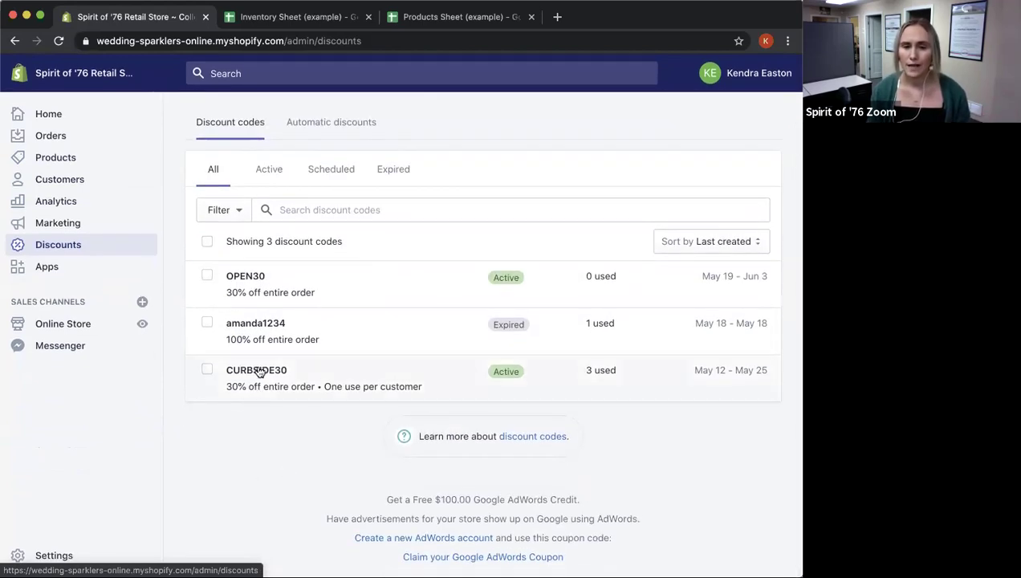
scroll(258, 372, "up", 2)
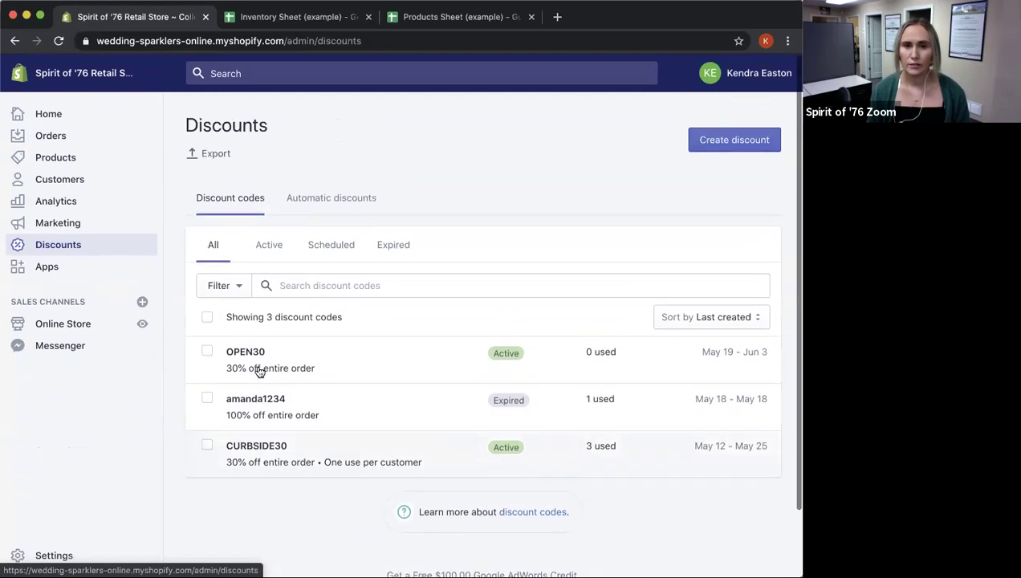
- Open a new discount code form, examine its available options, and return to the discounts list without saving
left_click(695, 144)
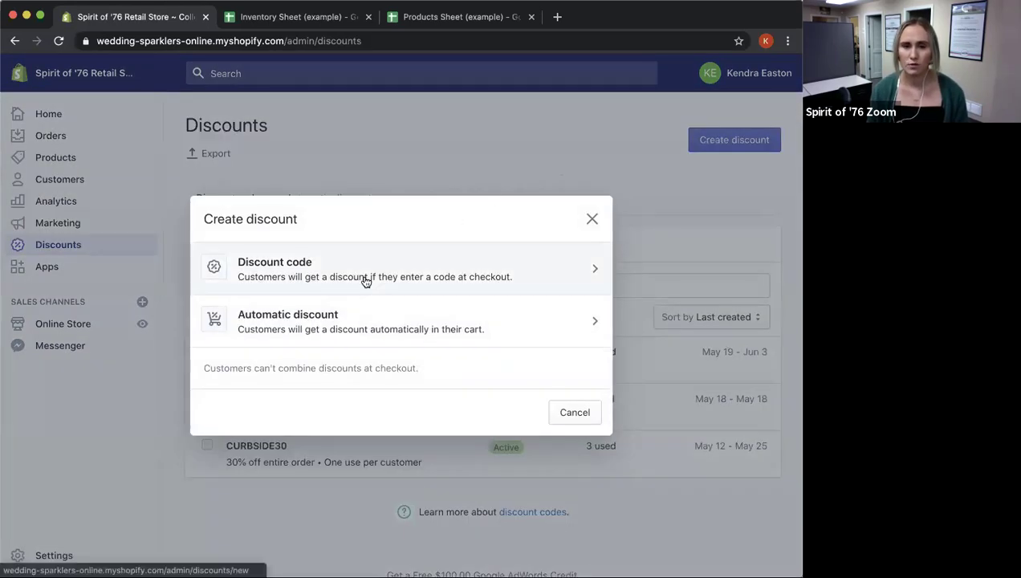
left_click(366, 279)
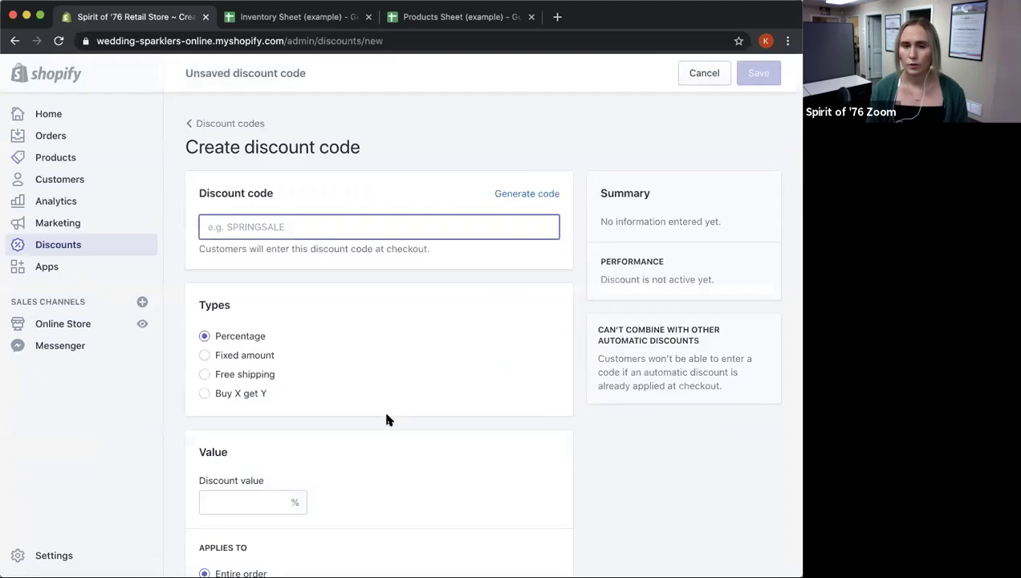
scroll(386, 418, "down", 10)
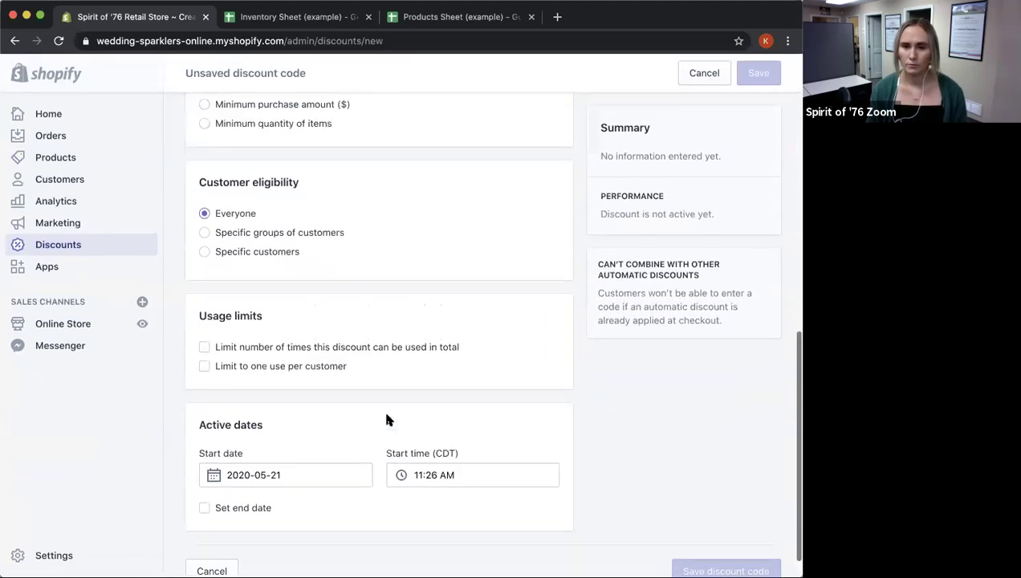
scroll(382, 337, "up", 10)
left_click(232, 130)
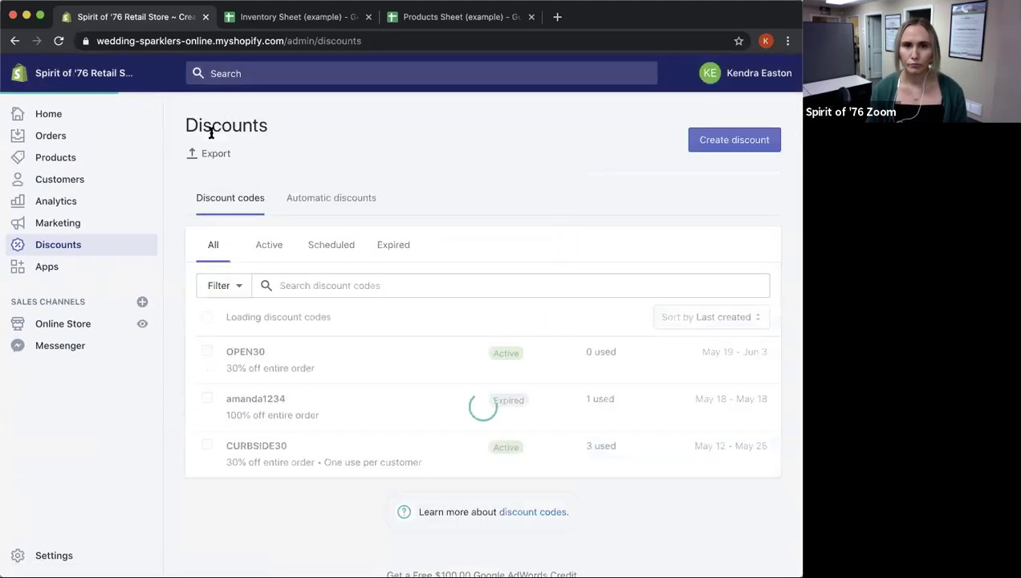
- Review the apps installed in the store and the suggested apps below them
left_click(51, 267)
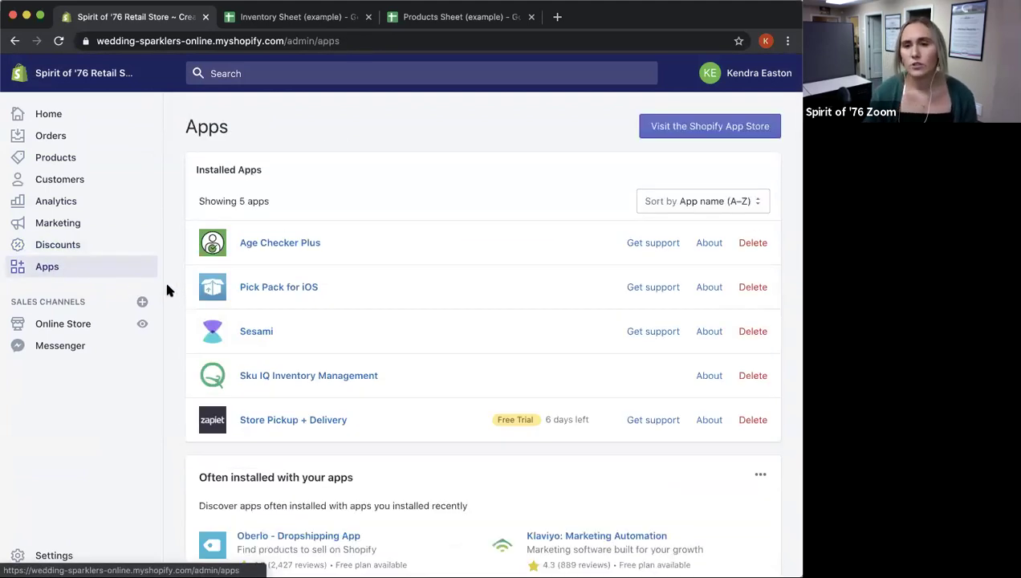
scroll(197, 290, "down", 3)
scroll(195, 289, "up", 3)
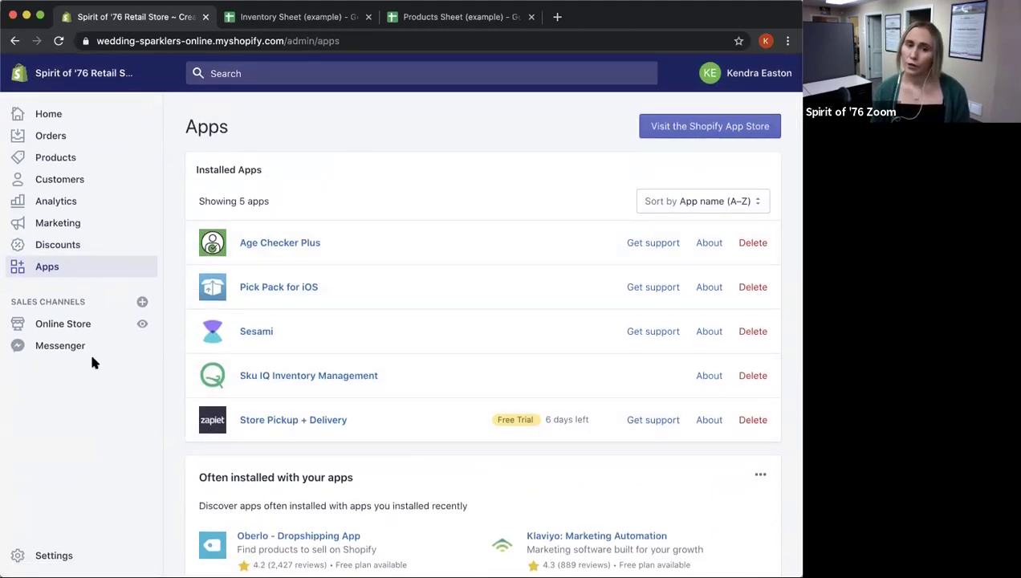
- View the online store's themes page and open the store's settings overview
left_click(81, 332)
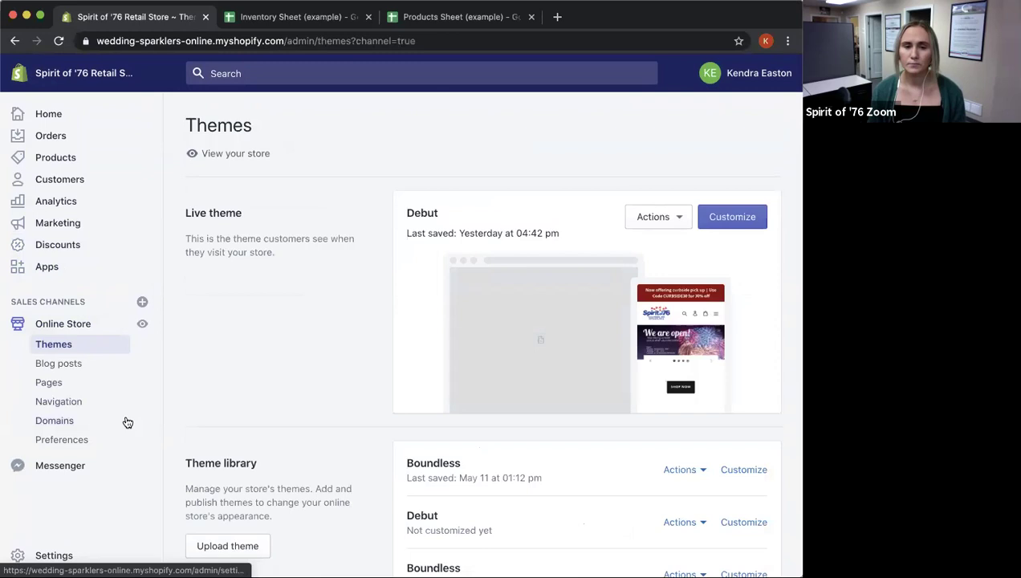
left_click(64, 556)
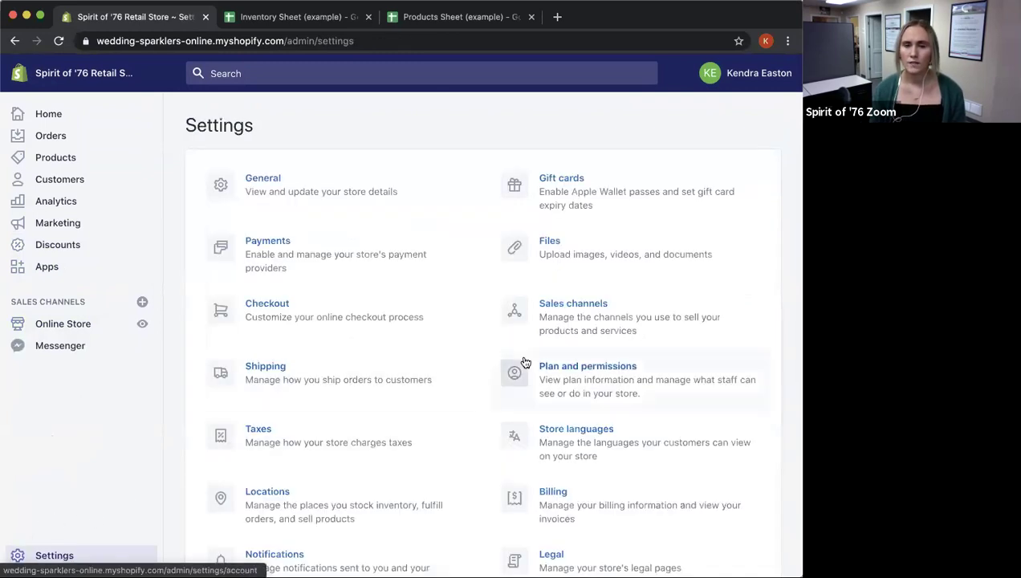
- Search the admin for checkout, open the Checkout settings, and look through their options
scroll(521, 360, "down", 2)
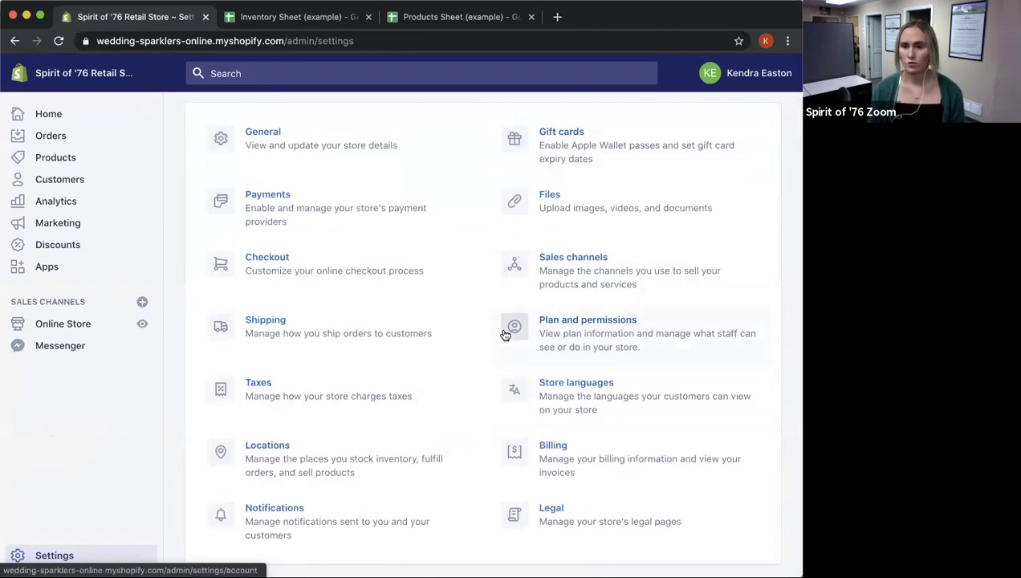
scroll(501, 331, "up", 2)
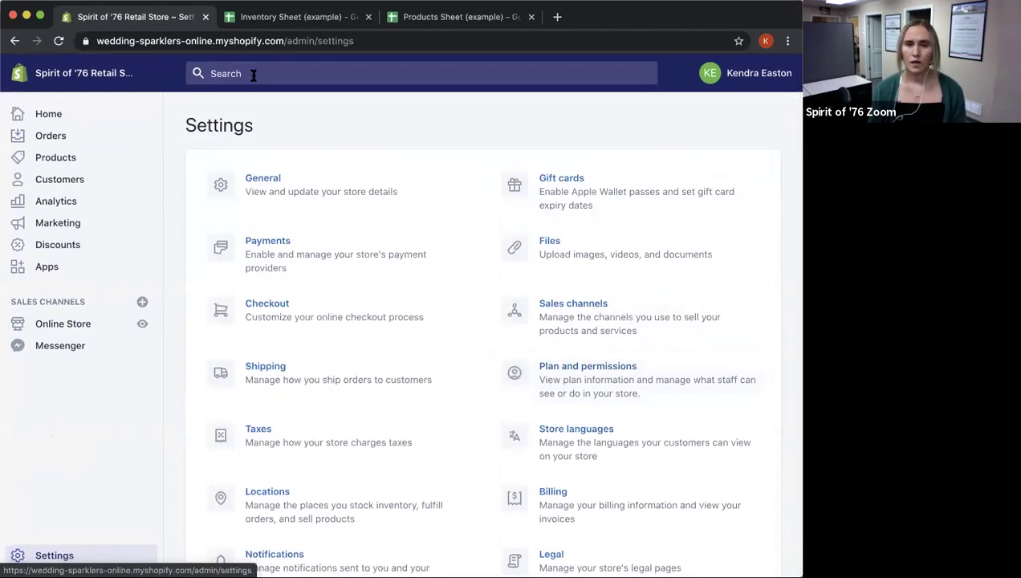
left_click(253, 74)
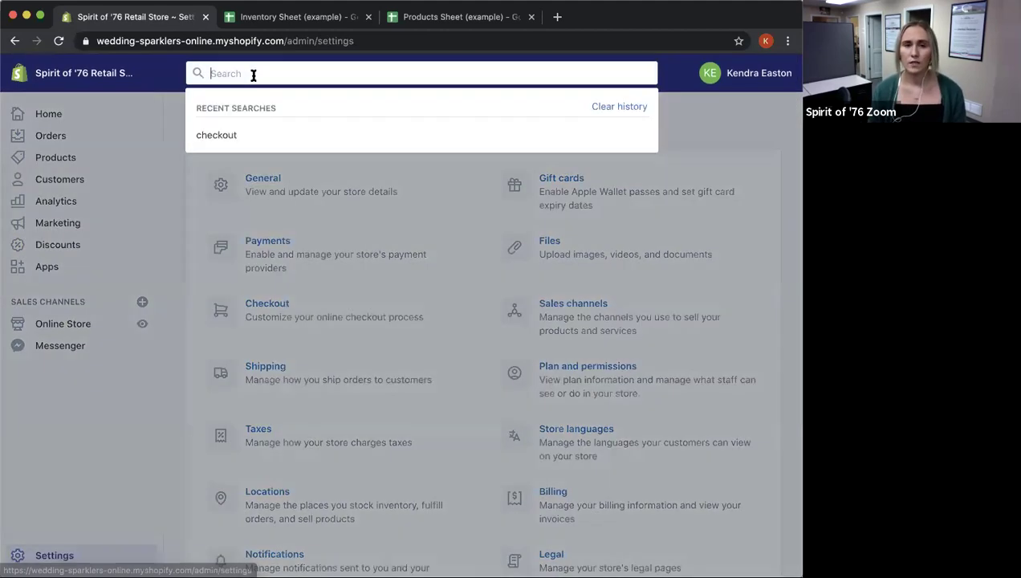
left_click(234, 129)
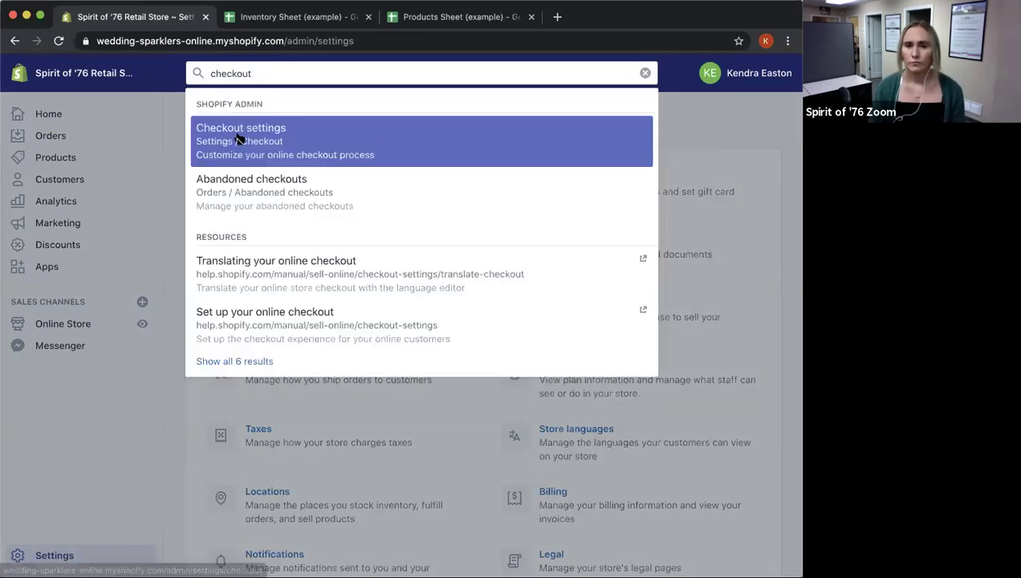
left_click(237, 135)
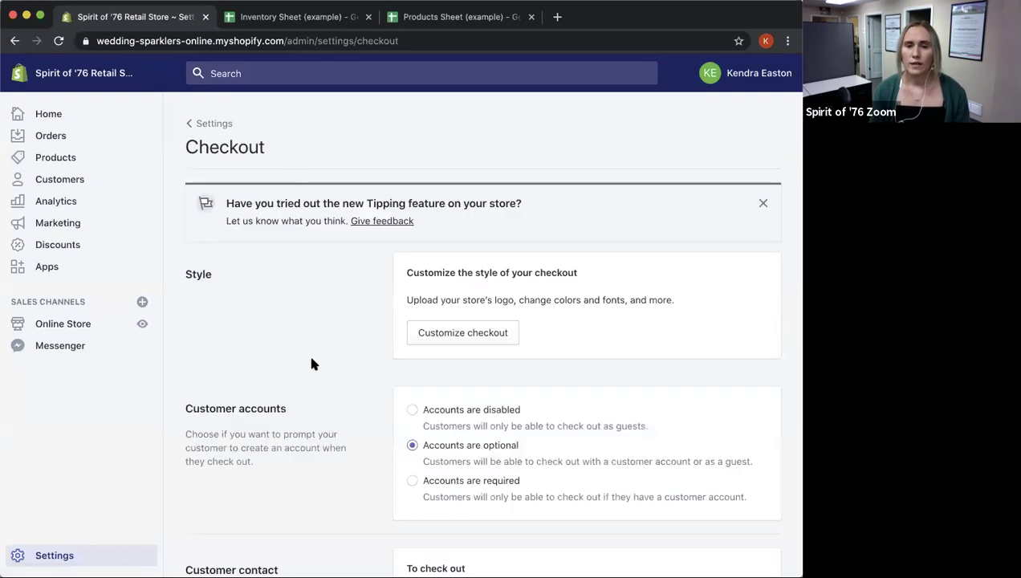
scroll(309, 364, "down", 10)
scroll(310, 365, "up", 15)
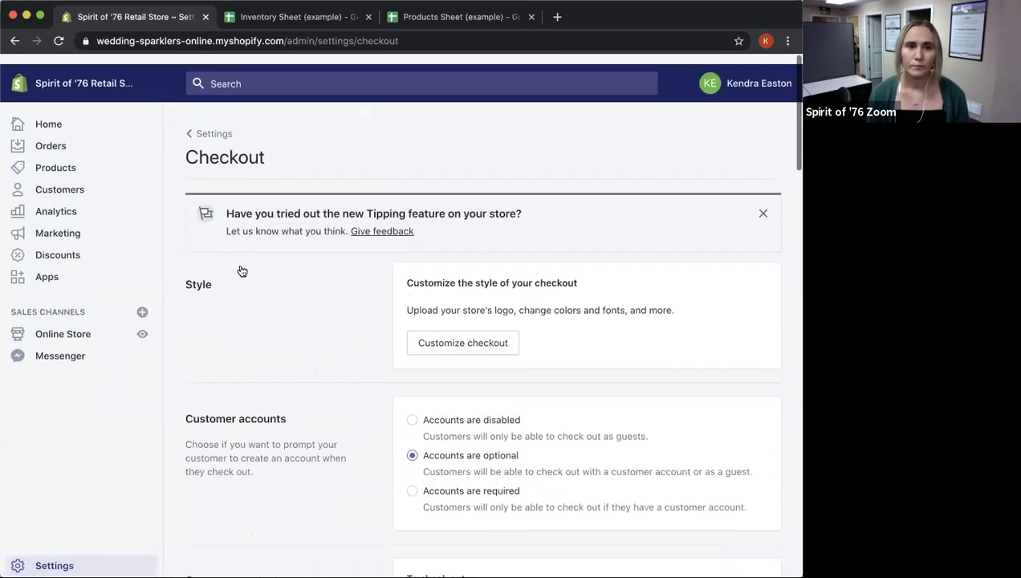
- Return to the admin home, open the Hire a Shopify expert page, review its service categories, and close it
left_click(58, 120)
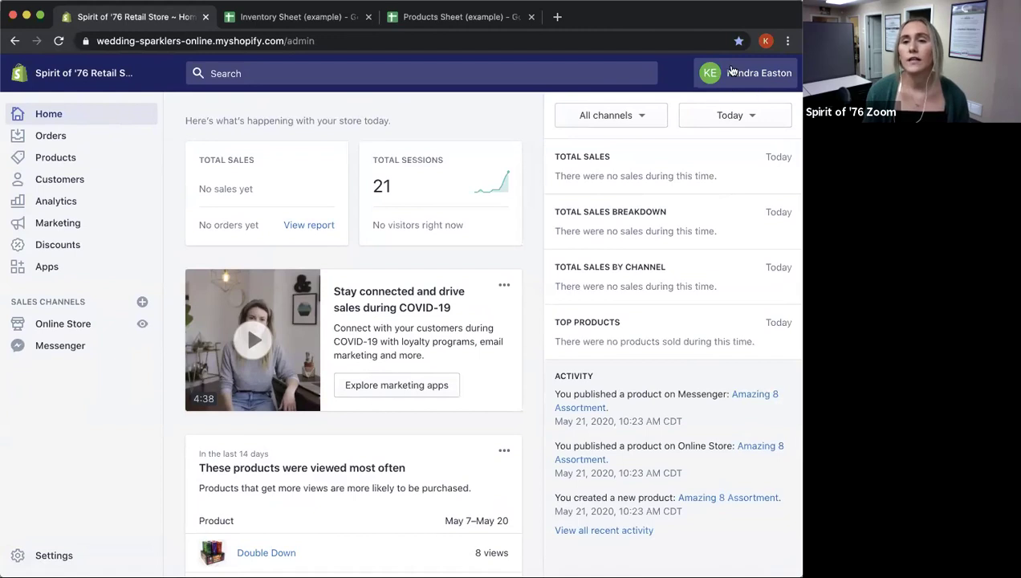
left_click(758, 75)
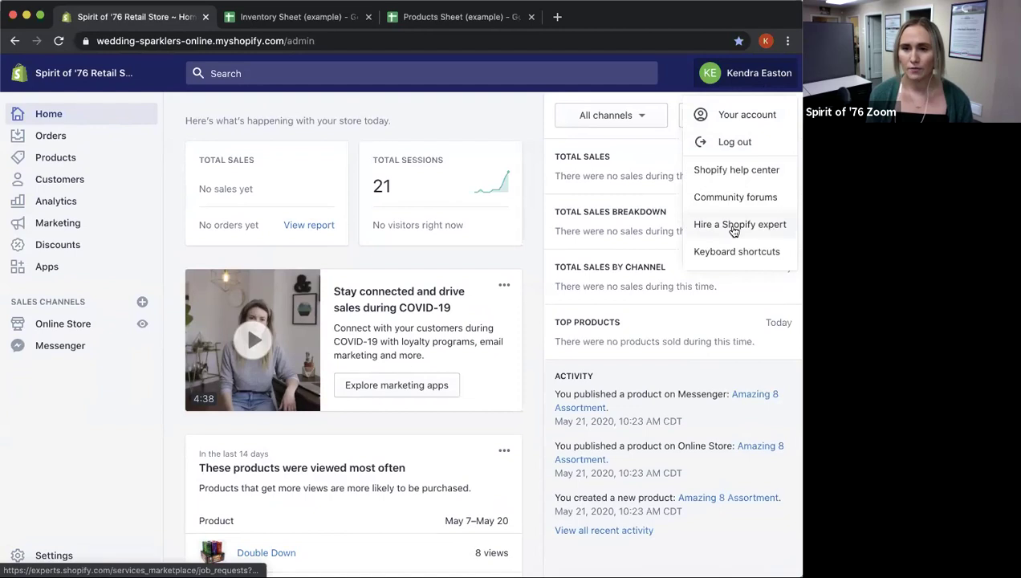
left_click(764, 231)
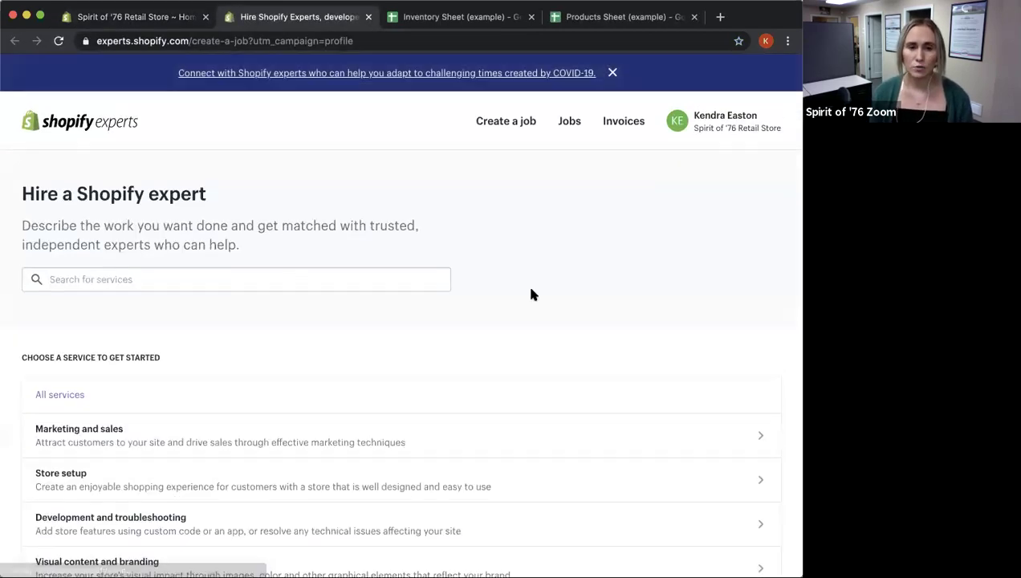
scroll(531, 294, "down", 5)
scroll(531, 294, "up", 3)
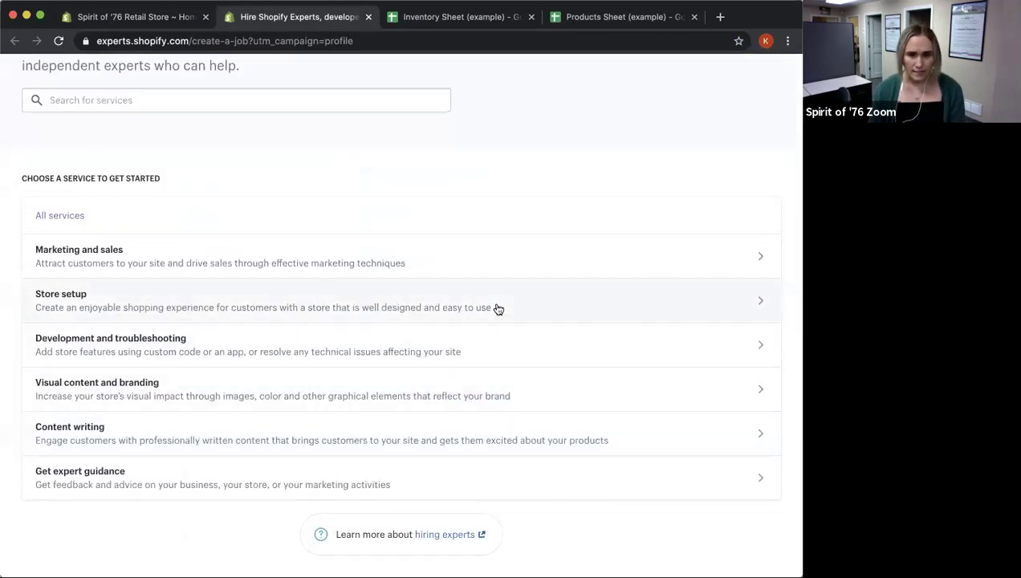
scroll(497, 308, "up", 1)
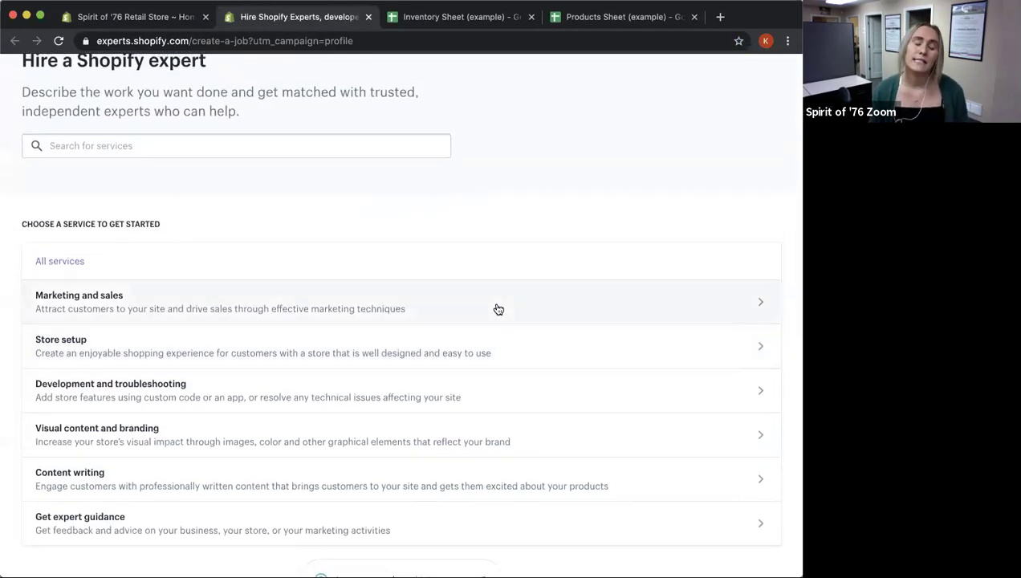
scroll(497, 309, "up", 1)
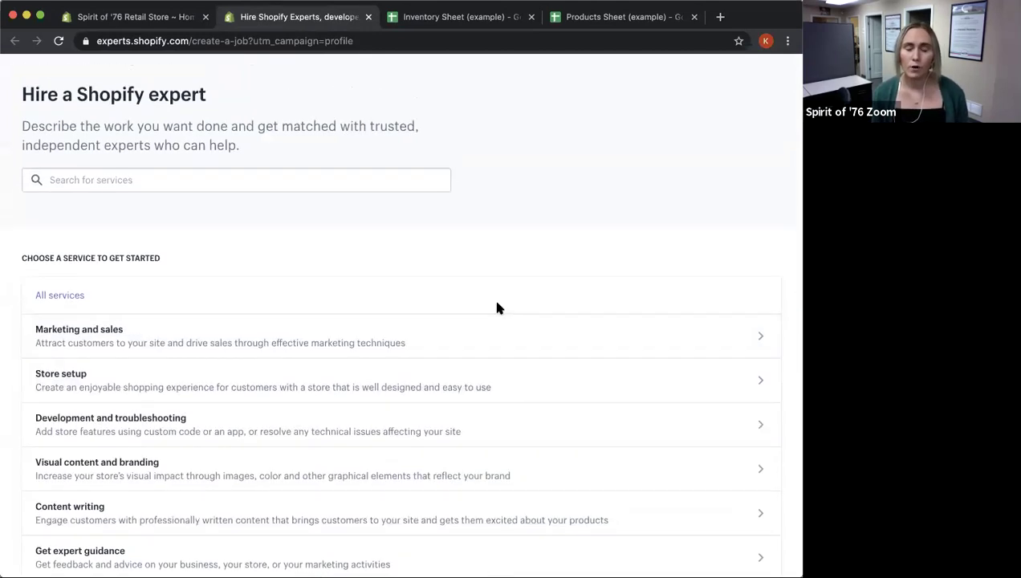
left_click(367, 17)
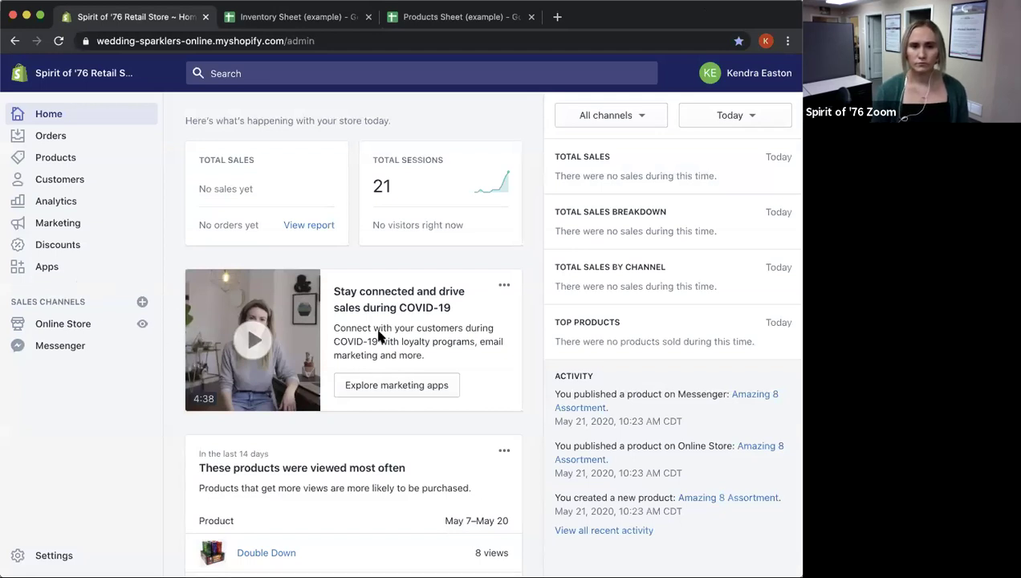
- Switch to the Shopify Webinar presentation in Google Slides and advance to the Adding Products slide
key("super+Tab")
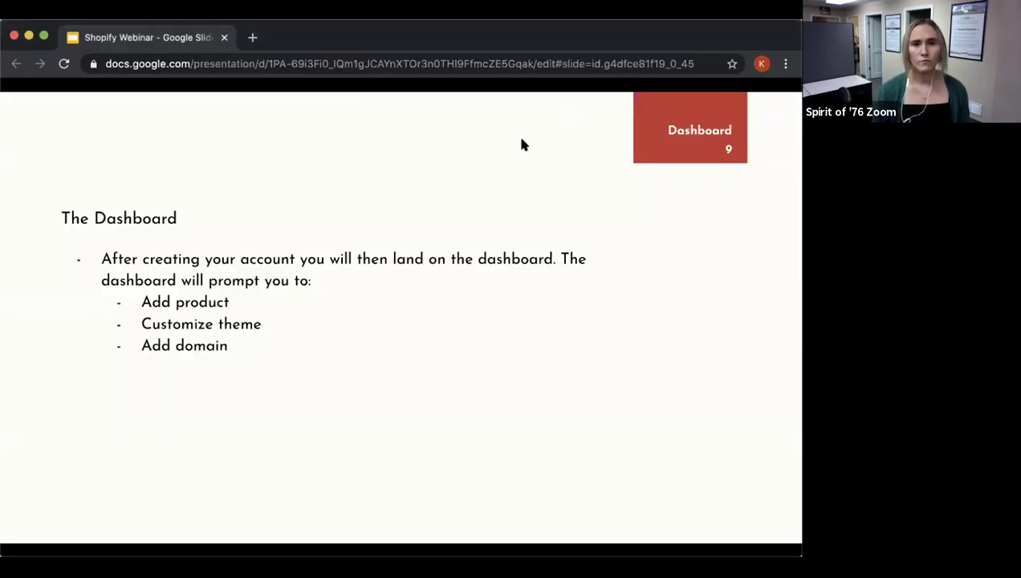
key("Right")
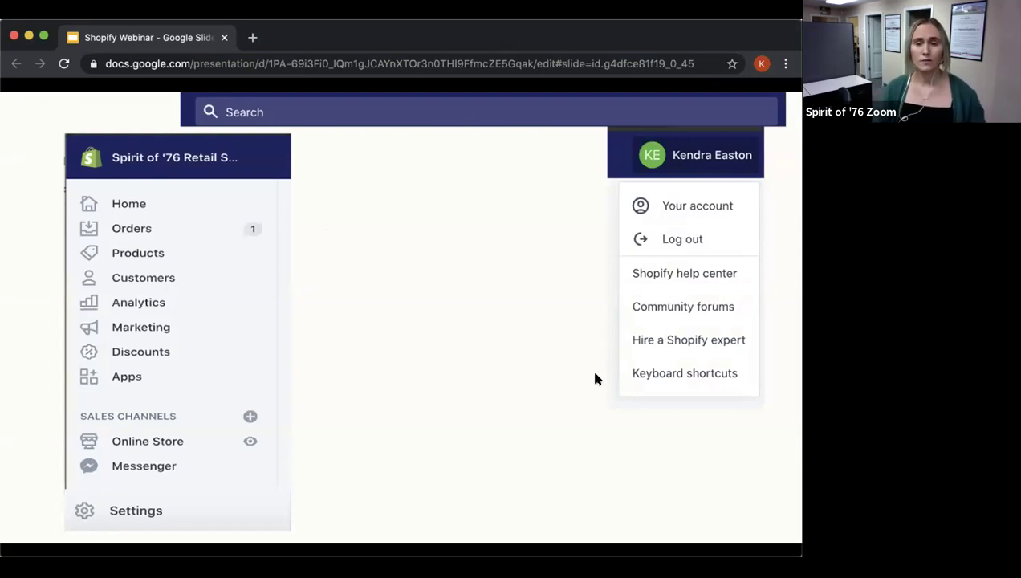
key("Right")
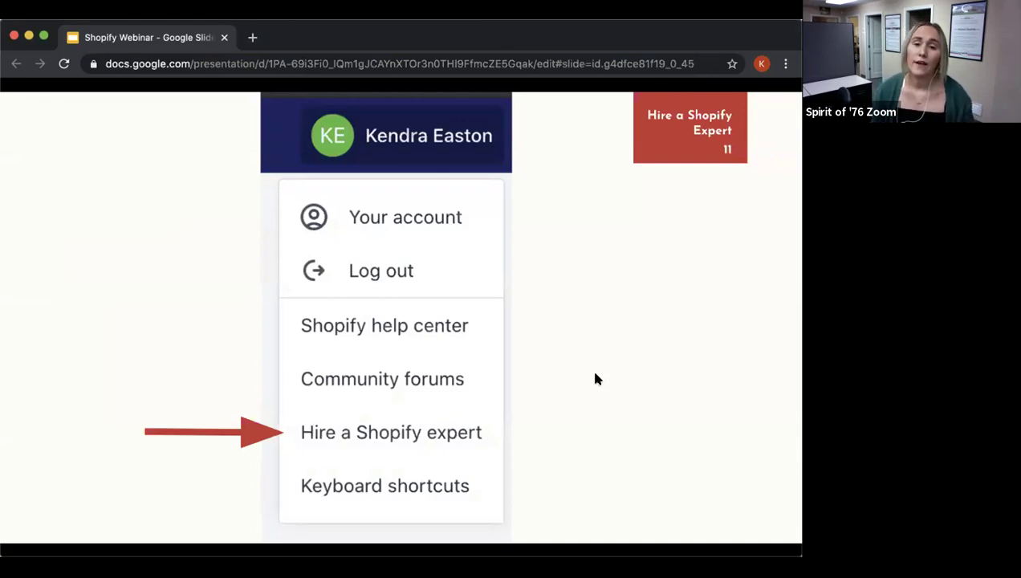
key("Right")
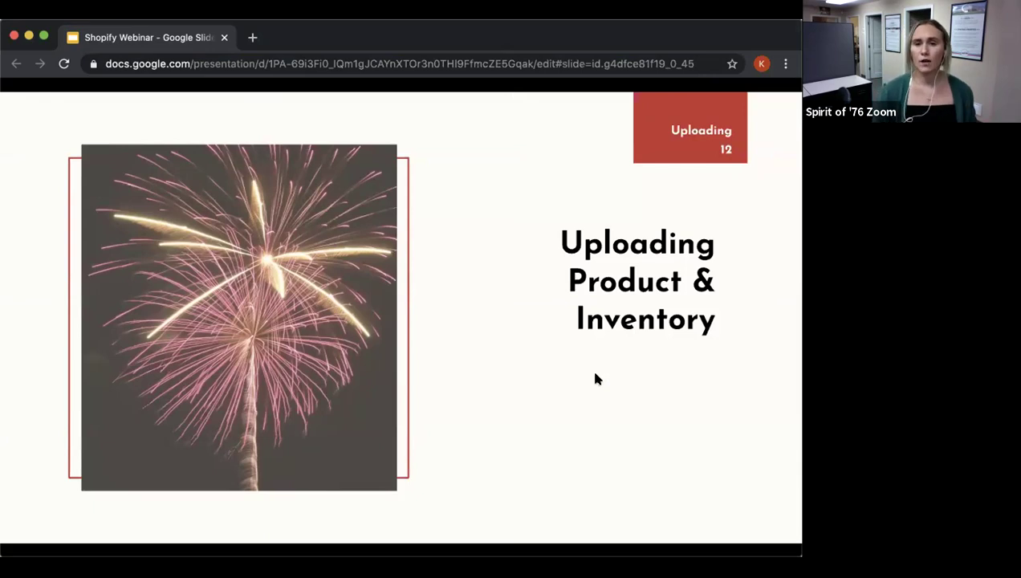
key("Right")
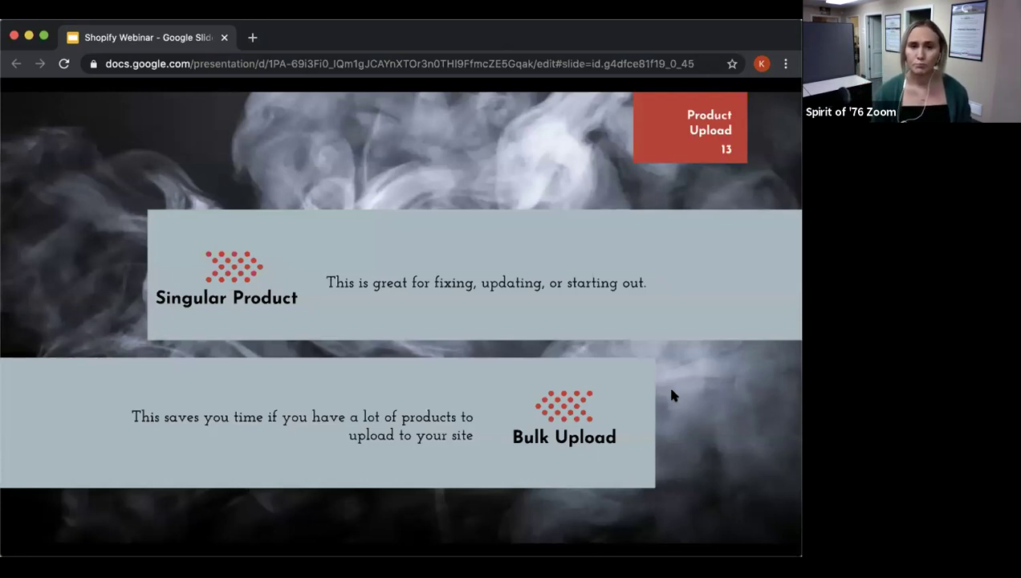
key("Right")
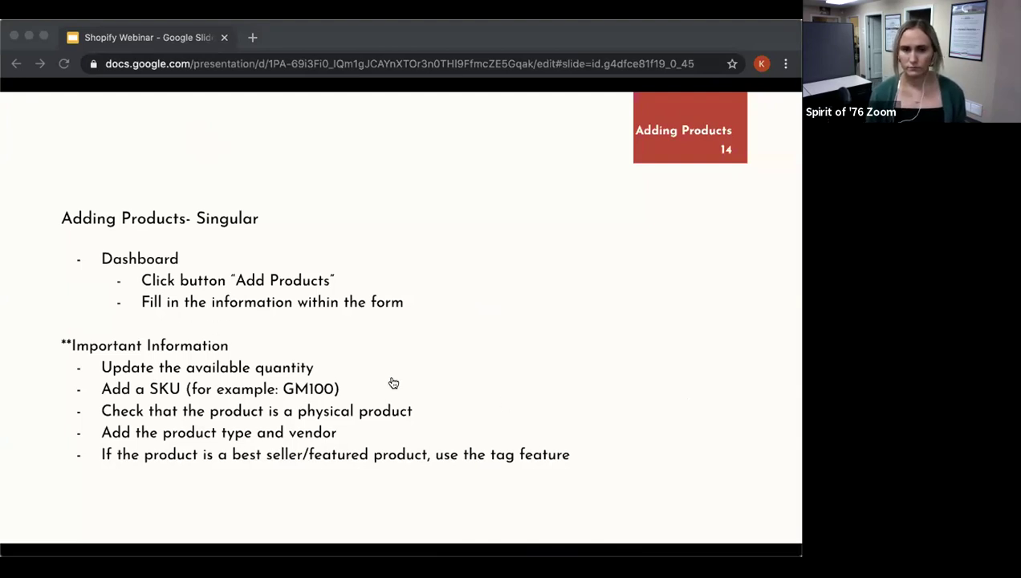
- Switch back to the Shopify admin, open a new product form from the products list, and look over its sections
key("super+Tab")
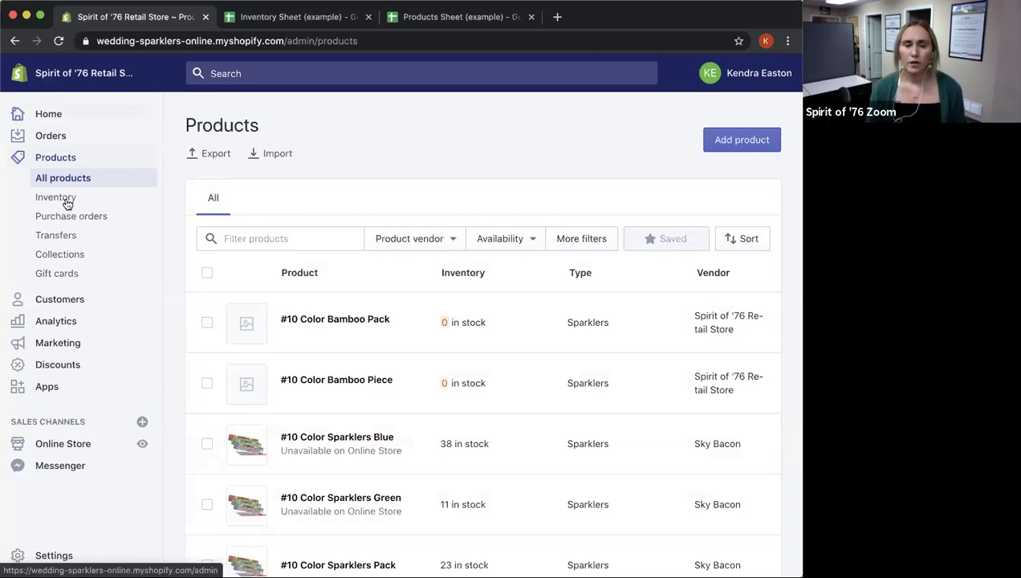
left_click(758, 145)
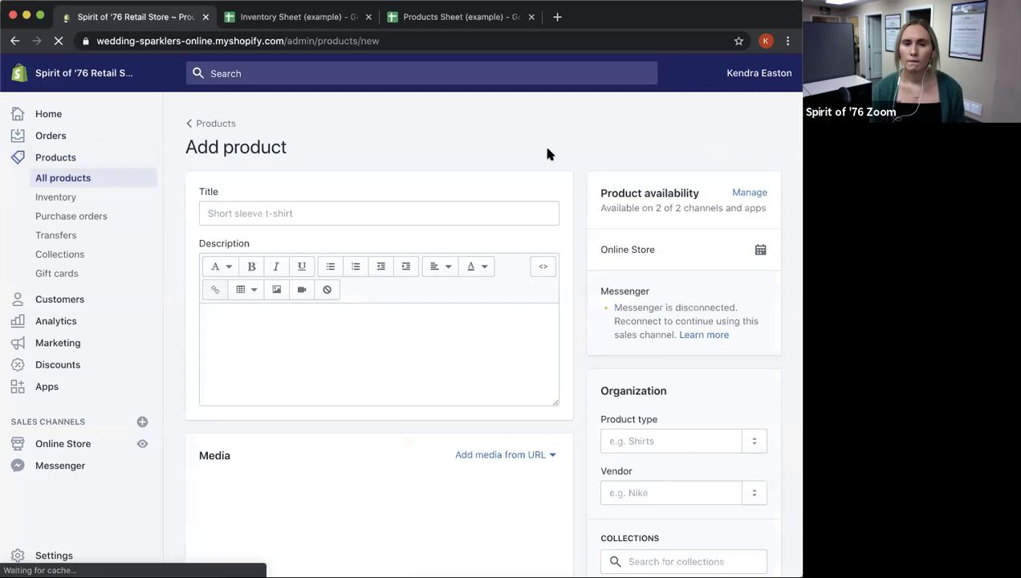
scroll(372, 235, "down", 10)
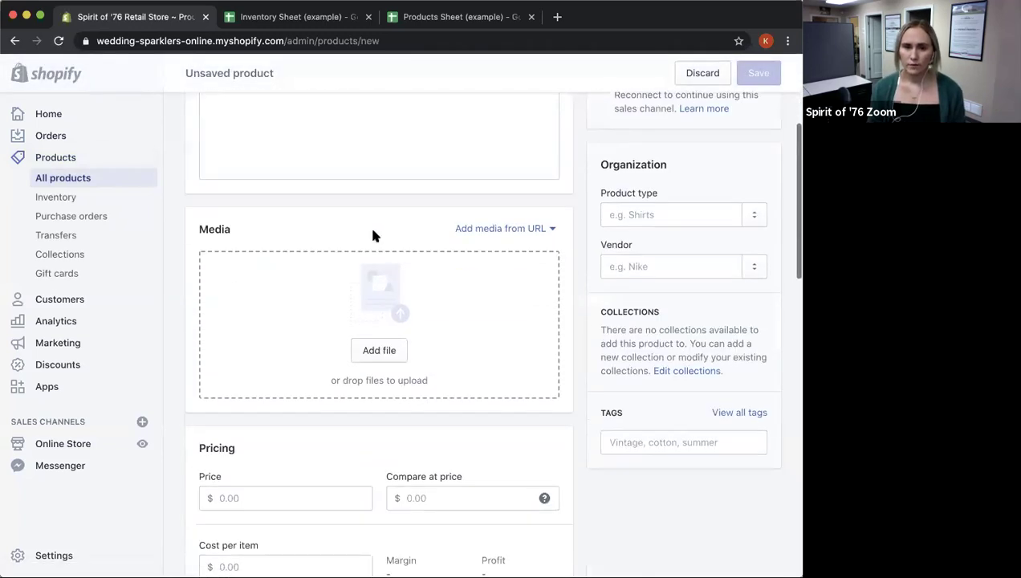
scroll(371, 235, "down", 8)
scroll(371, 236, "up", 15)
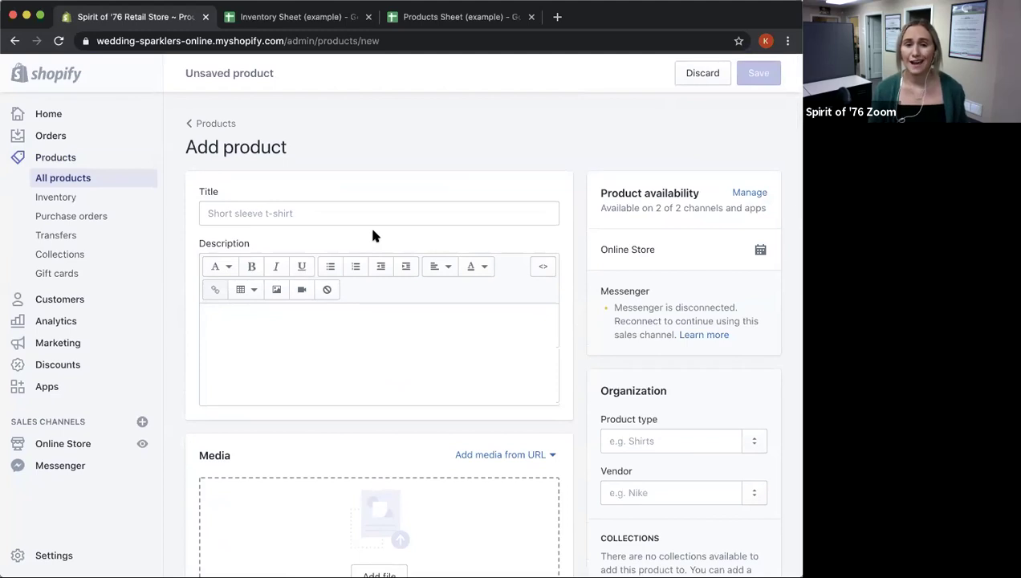
- Examine the new product's title, description, media and pricing fields without filling them in
left_click(220, 215)
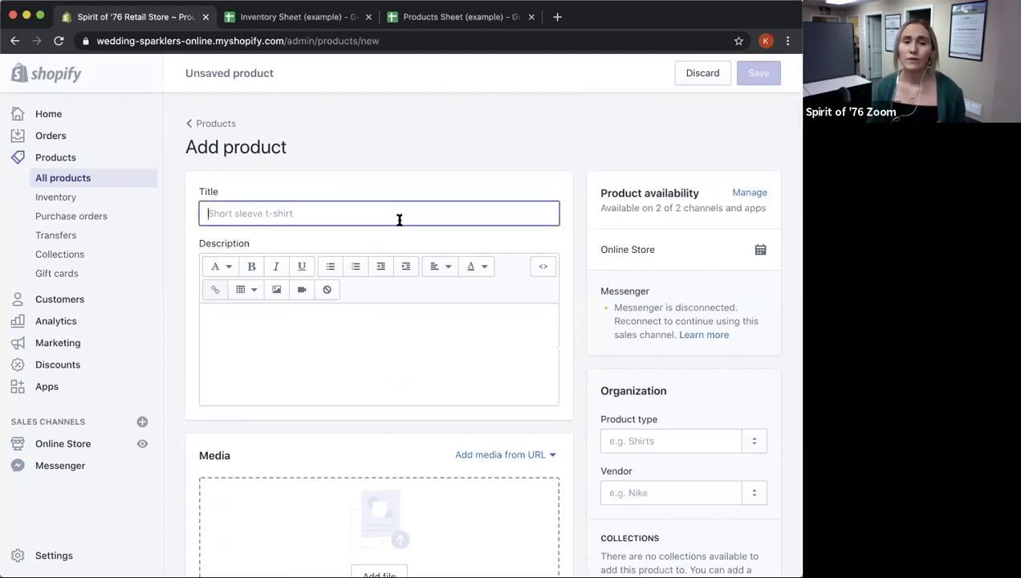
left_click(335, 343)
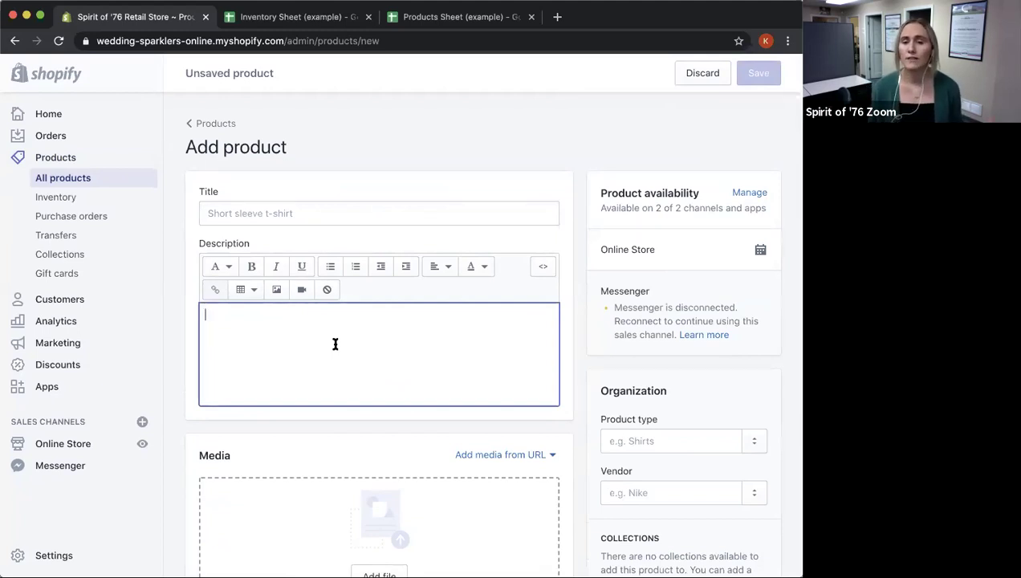
scroll(335, 345, "down", 3)
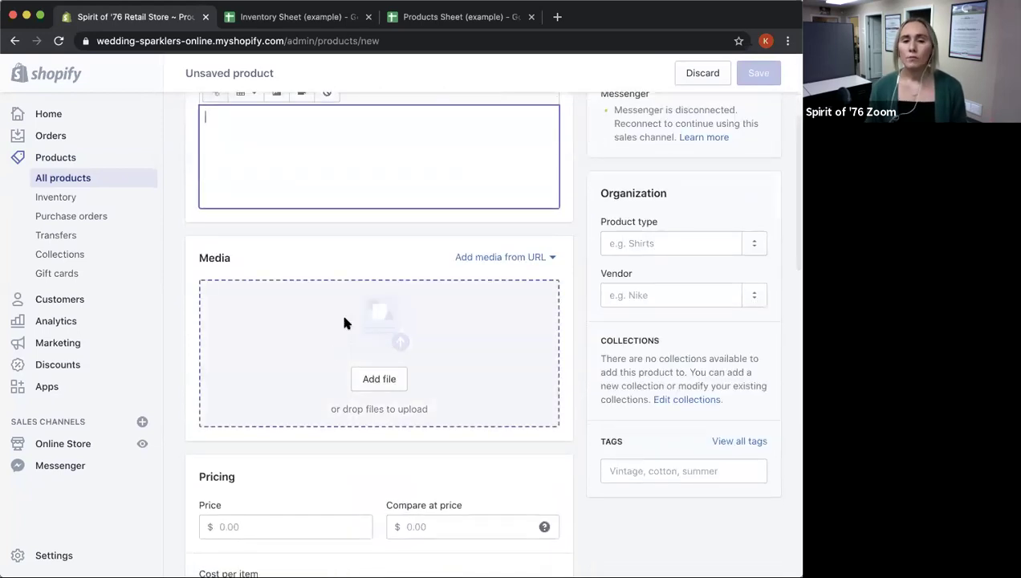
left_click(362, 264)
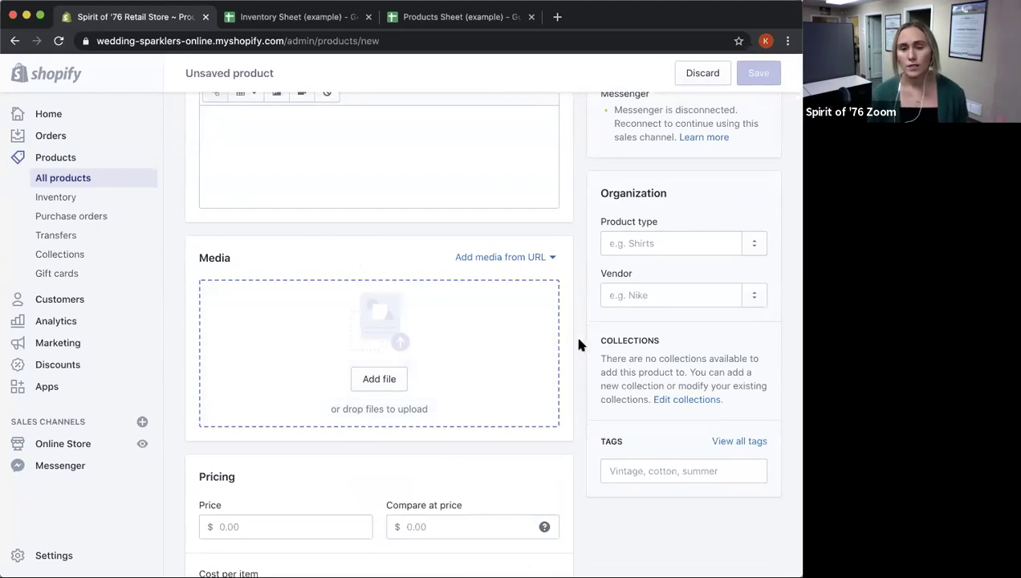
scroll(579, 343, "down", 5)
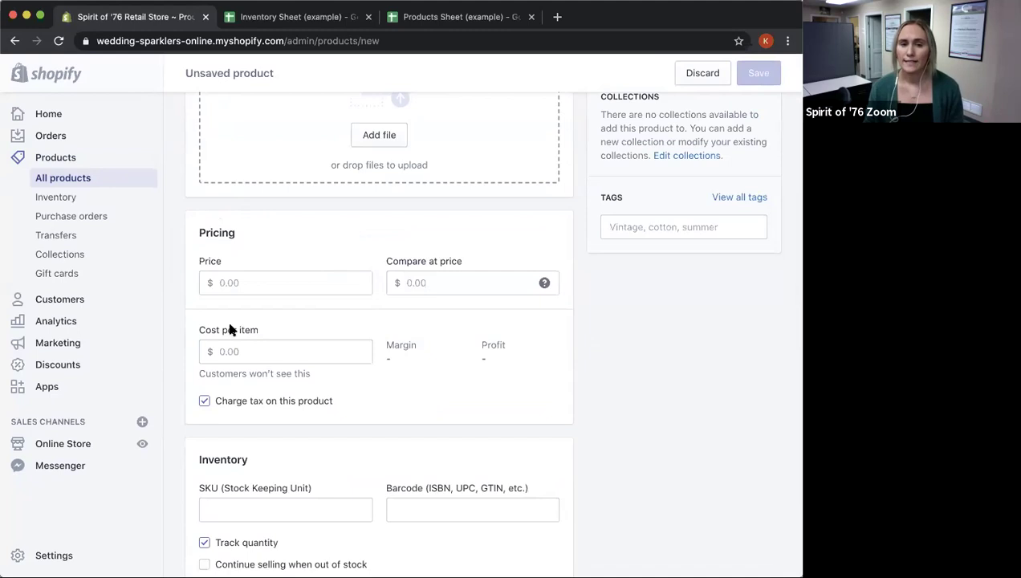
scroll(351, 304, "down", 3)
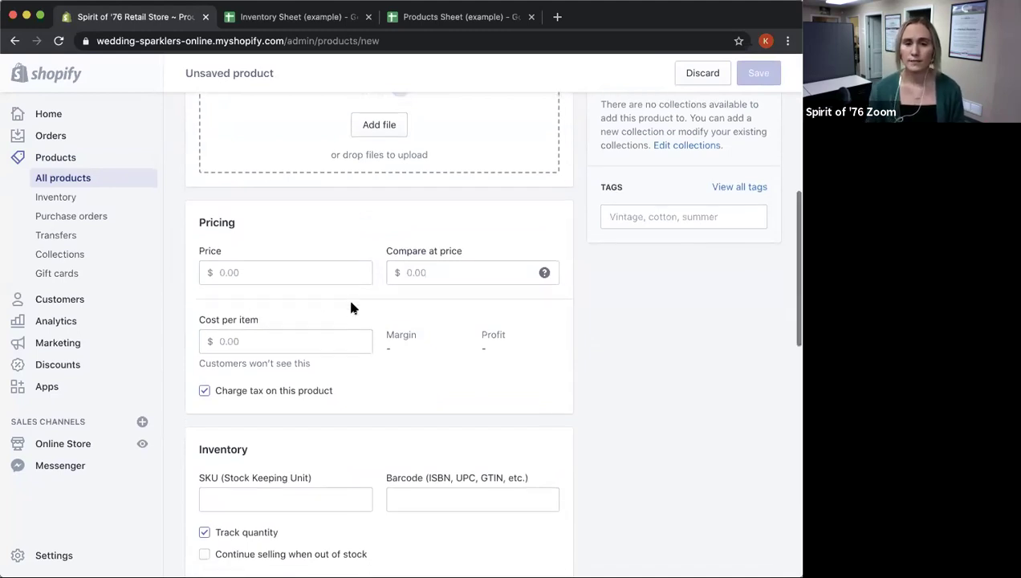
scroll(287, 377, "up", 1)
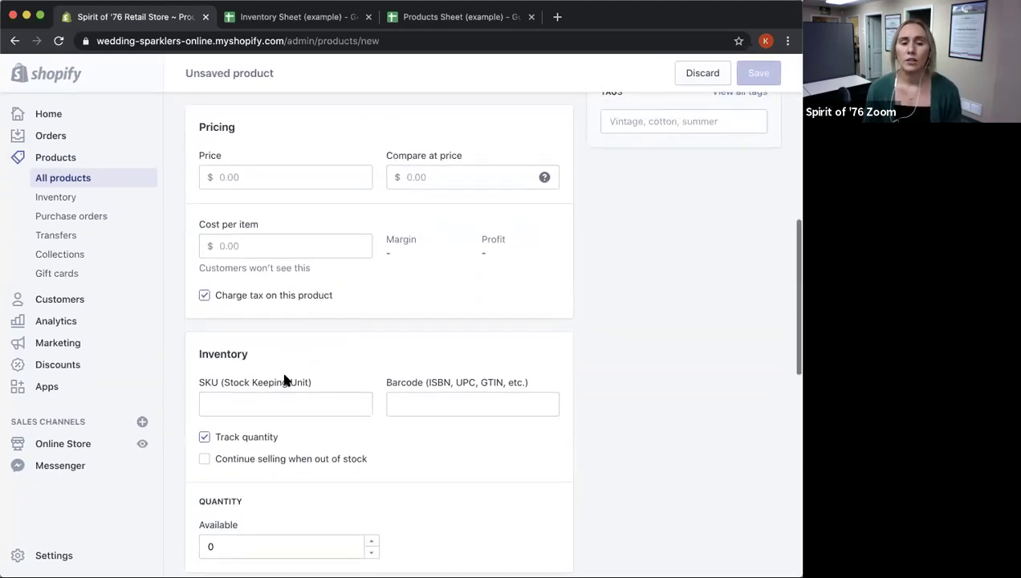
- Try GM100 as an example SKU for the new product, clear it, and check the barcode field
left_click(270, 393)
scroll(271, 396, "down", 1)
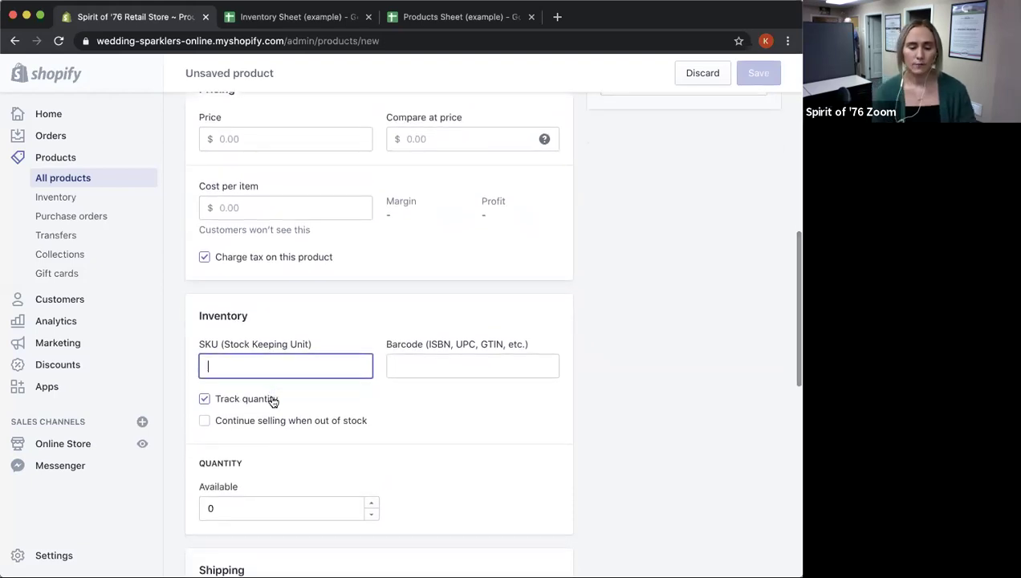
type("GM100")
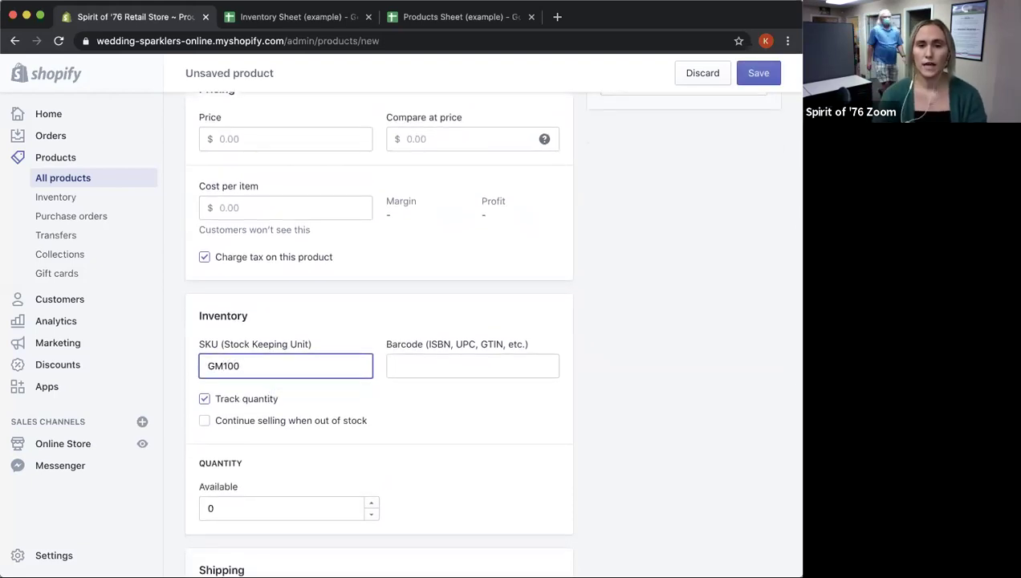
double_click(269, 368)
key("BackSpace")
left_click(395, 367)
left_click(572, 365)
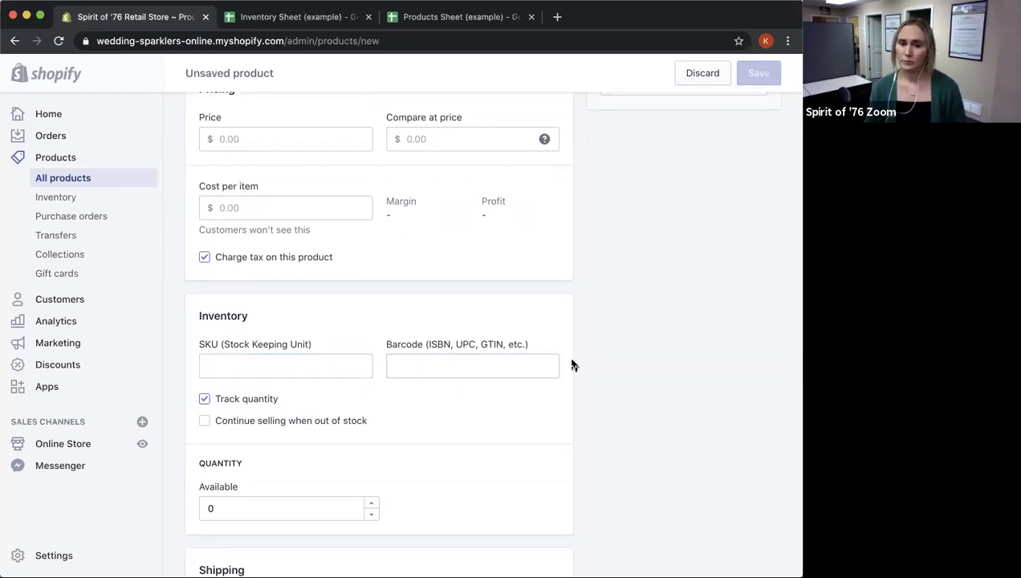
- Try raising the new product's available quantity and lower it back to 0
scroll(414, 441, "down", 2)
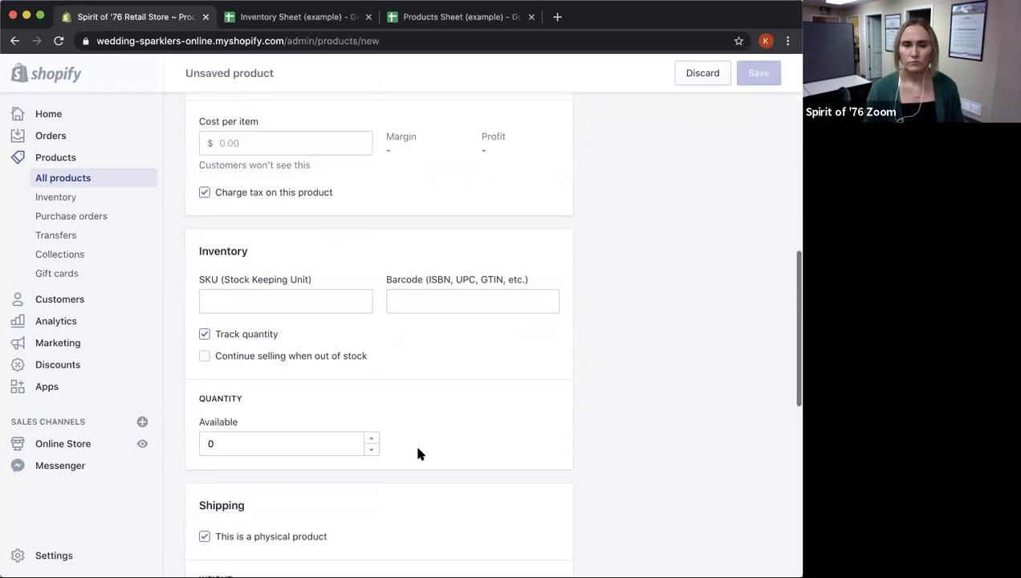
left_click(371, 439)
left_click(372, 439)
left_click(371, 439)
left_click(371, 439)
left_click(371, 450)
left_click(371, 450)
left_click(372, 450)
left_click(372, 450)
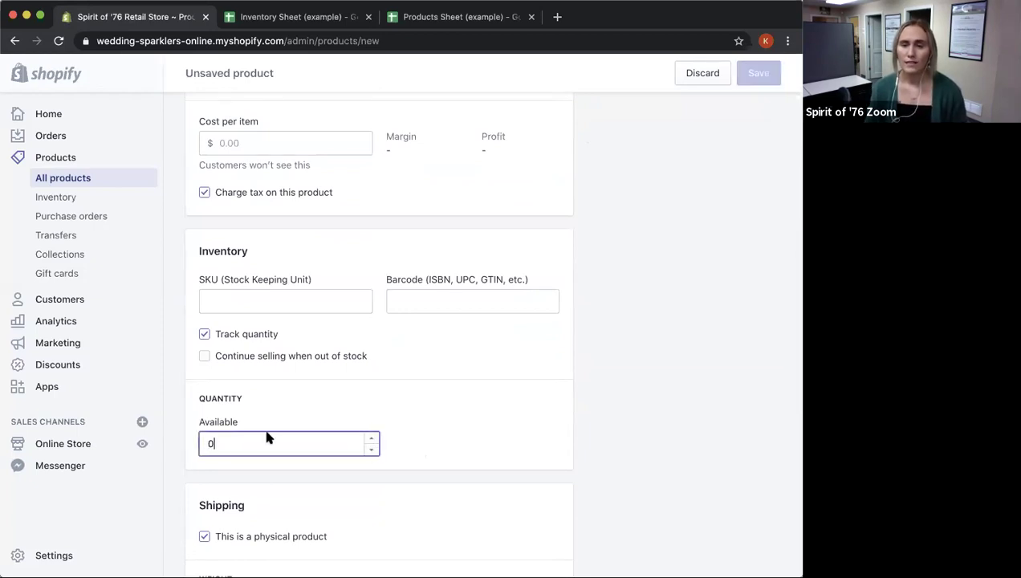
- Review the new product's shipping, weight, customs, variants and search engine listing sections
scroll(595, 463, "down", 5)
left_click(592, 444)
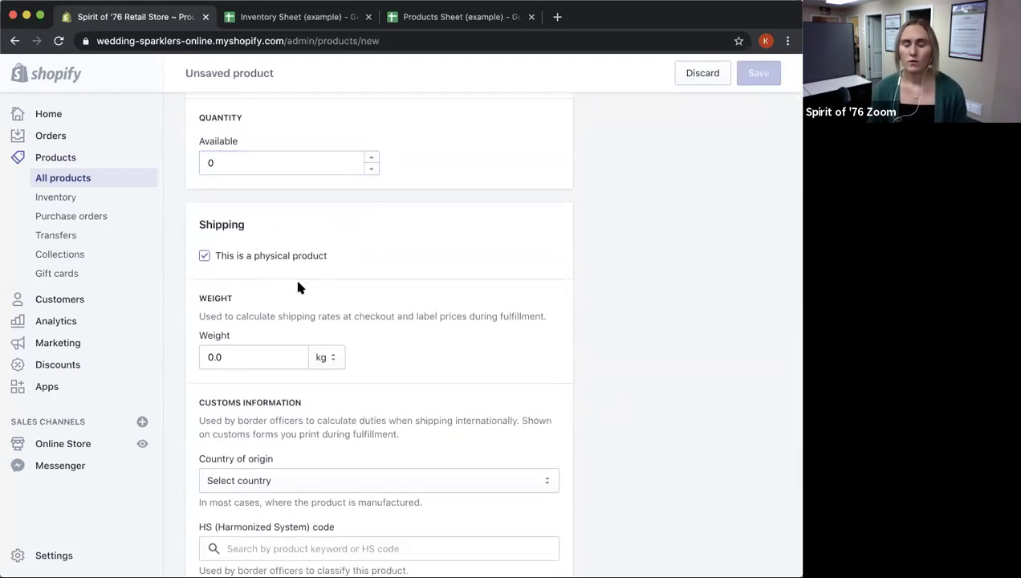
scroll(552, 301, "down", 1)
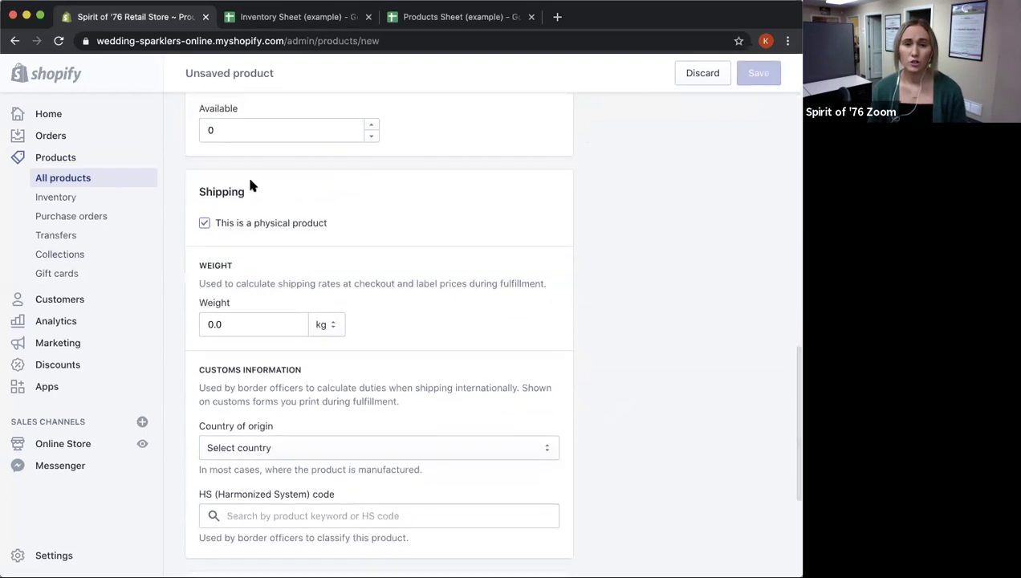
scroll(611, 275, "down", 4)
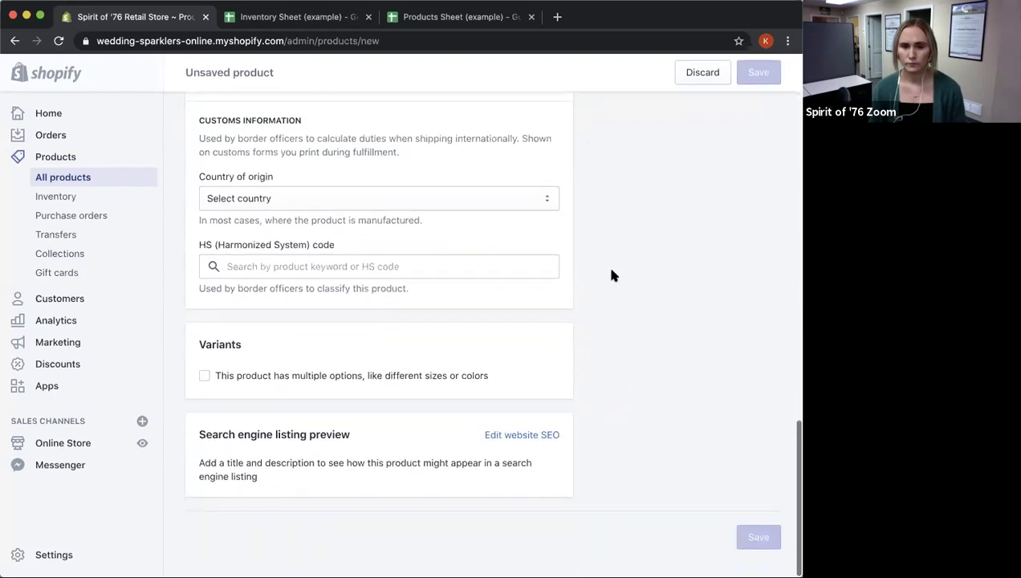
scroll(611, 275, "up", 3)
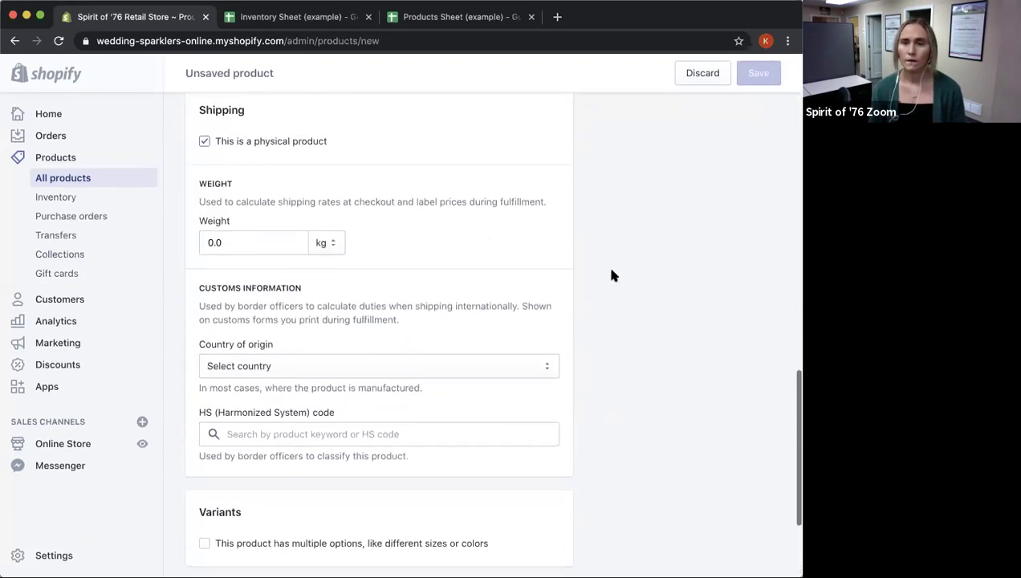
- Browse the available product types and vendors in the new product's organization section without choosing any
scroll(611, 275, "up", 10)
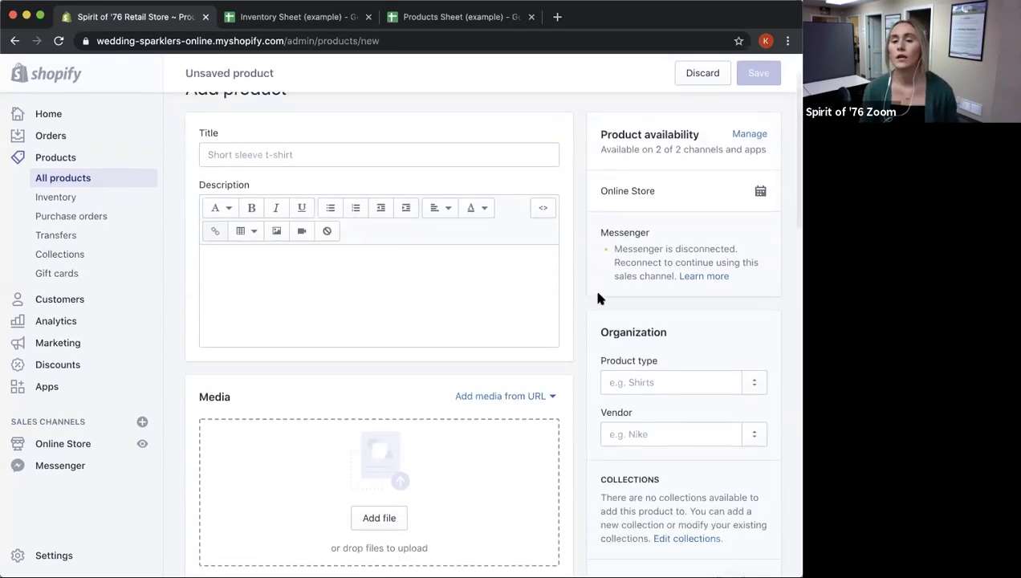
left_click(751, 384)
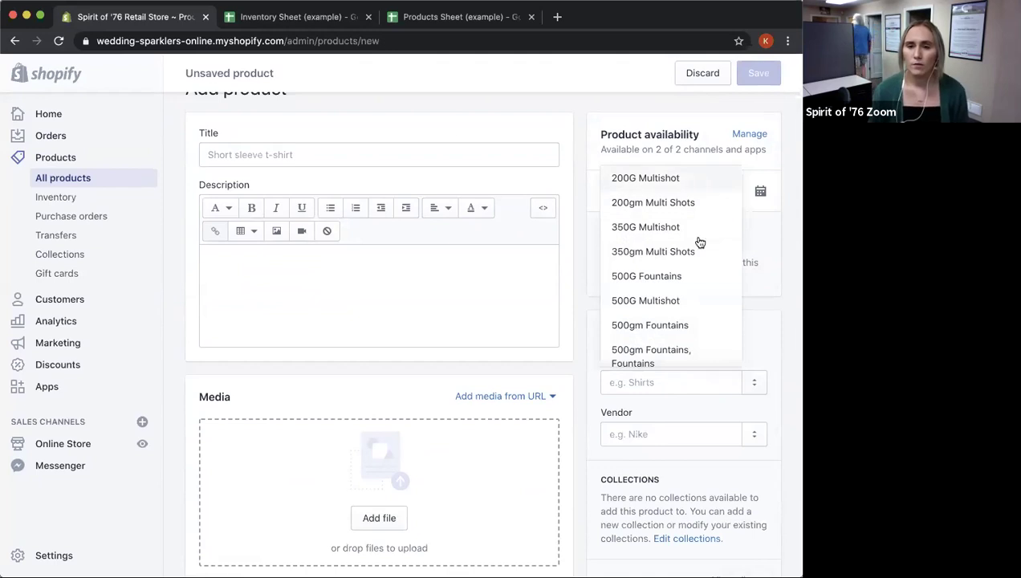
scroll(701, 298, "down", 5)
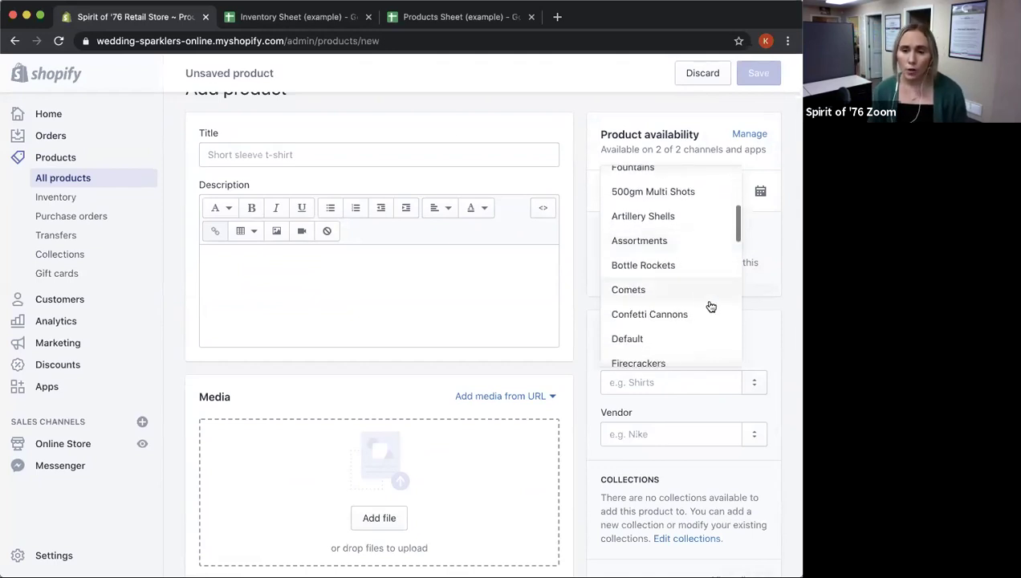
left_click(761, 323)
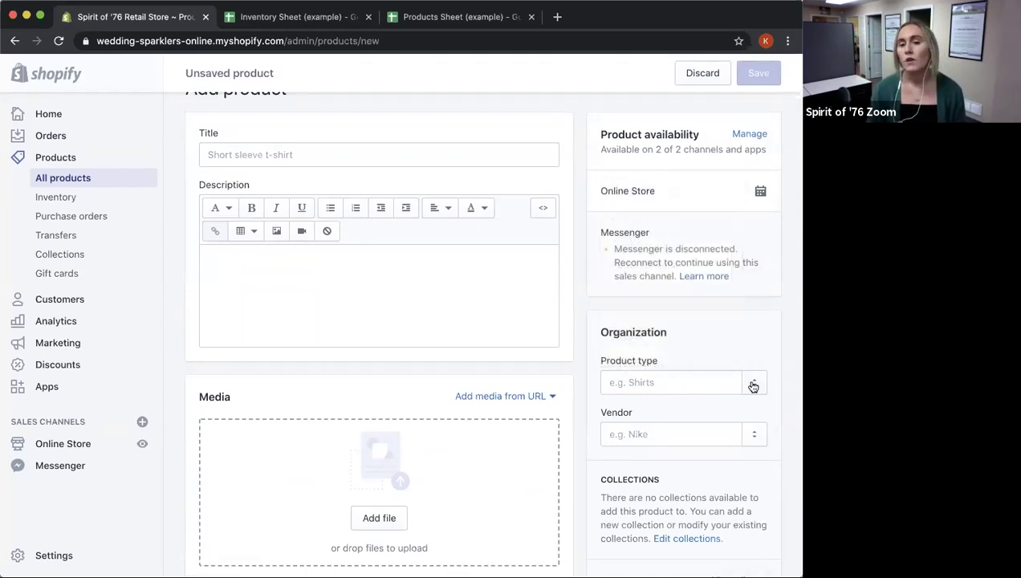
left_click(748, 438)
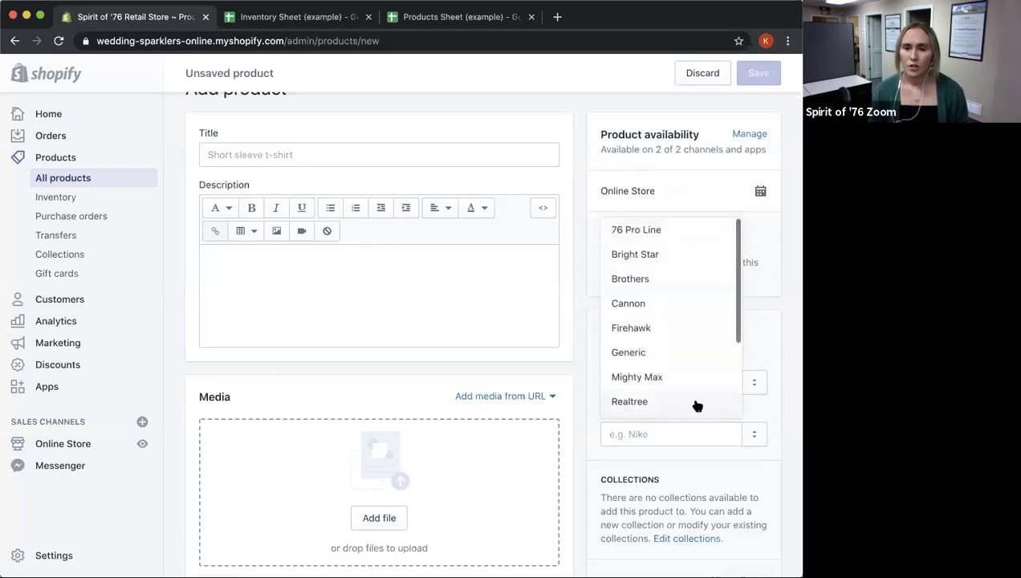
scroll(695, 406, "down", 1)
scroll(696, 405, "down", 3)
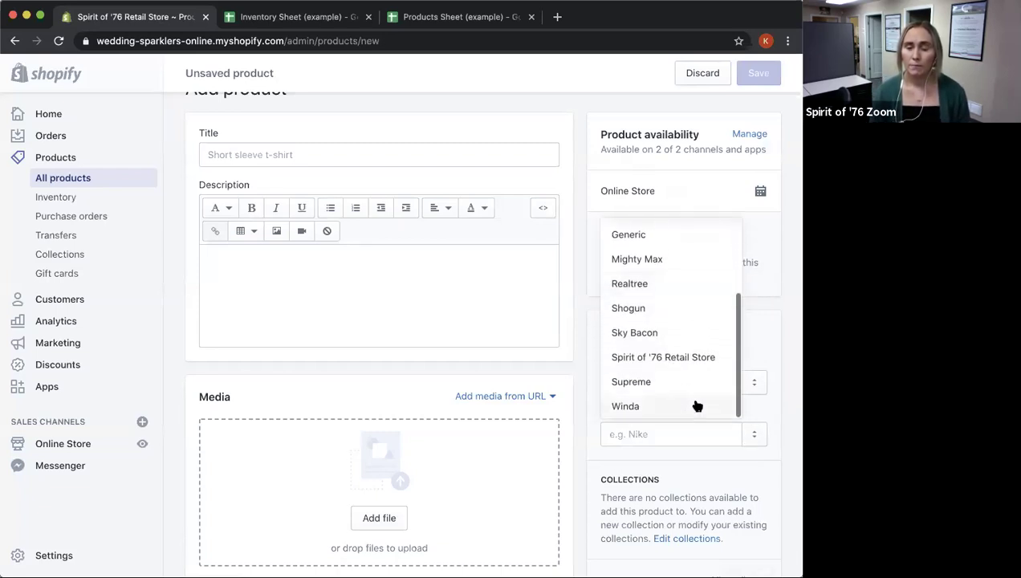
scroll(695, 400, "down", 1)
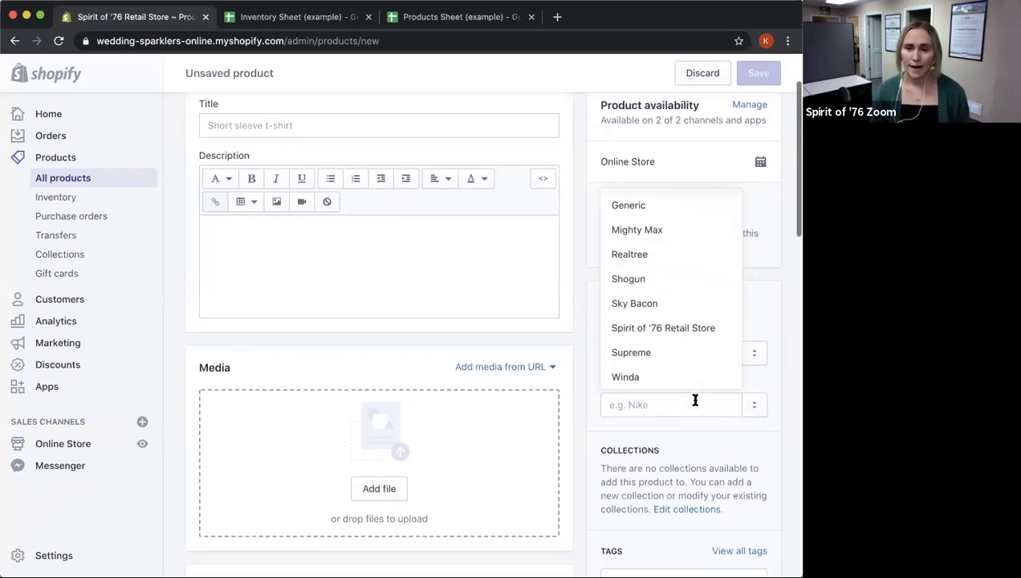
left_click(738, 441)
- Try the Best Seller tag on the new product and remove it again
scroll(731, 430, "down", 3)
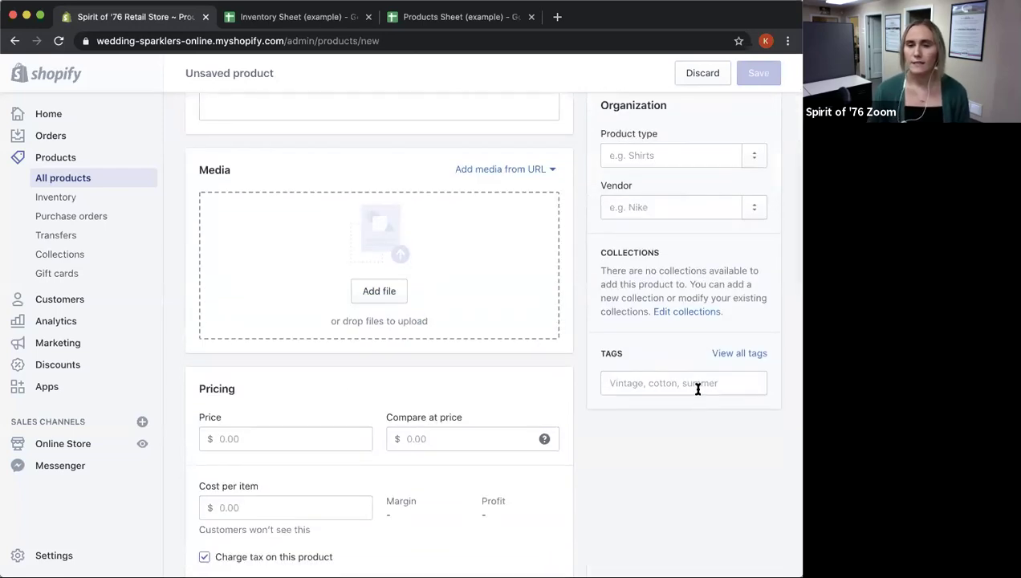
left_click(697, 386)
scroll(700, 295, "down", 2)
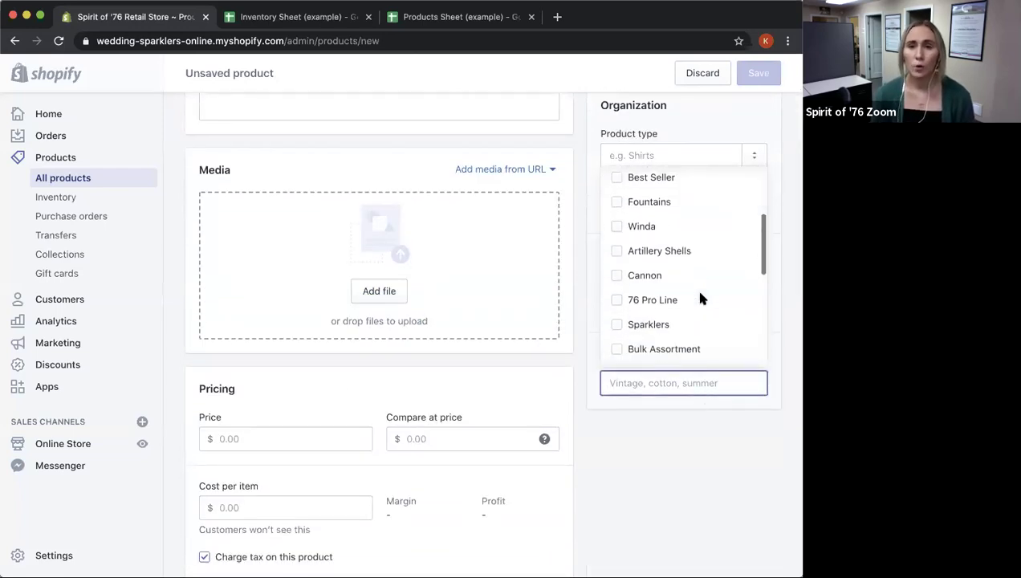
scroll(700, 295, "up", 1)
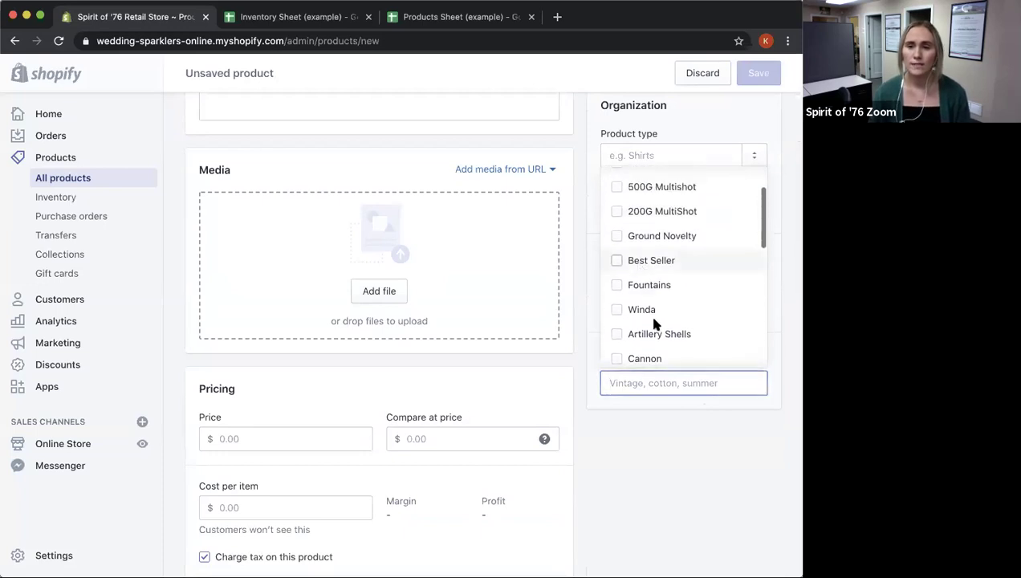
left_click(651, 260)
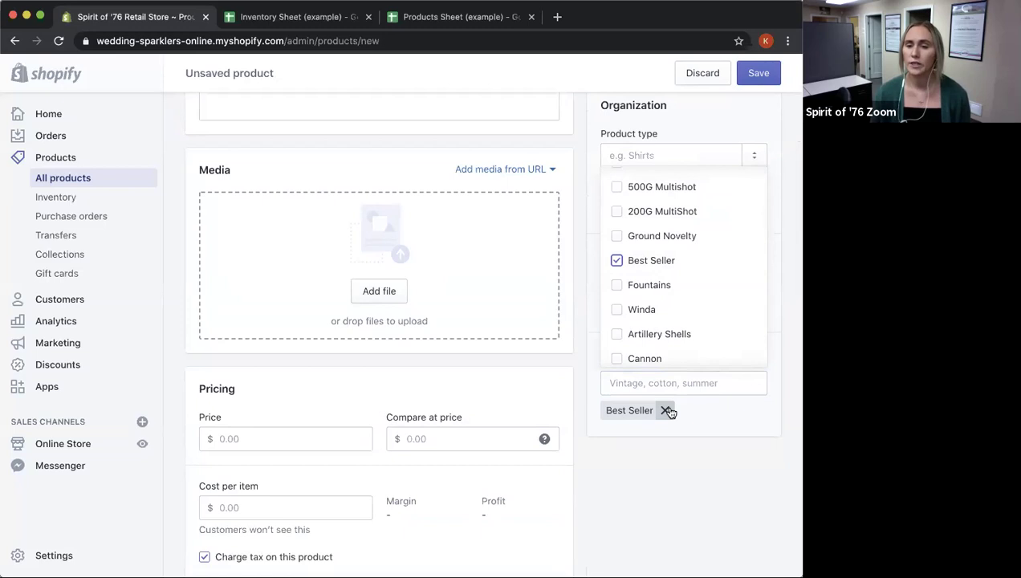
left_click(667, 410)
scroll(673, 461, "up", 3)
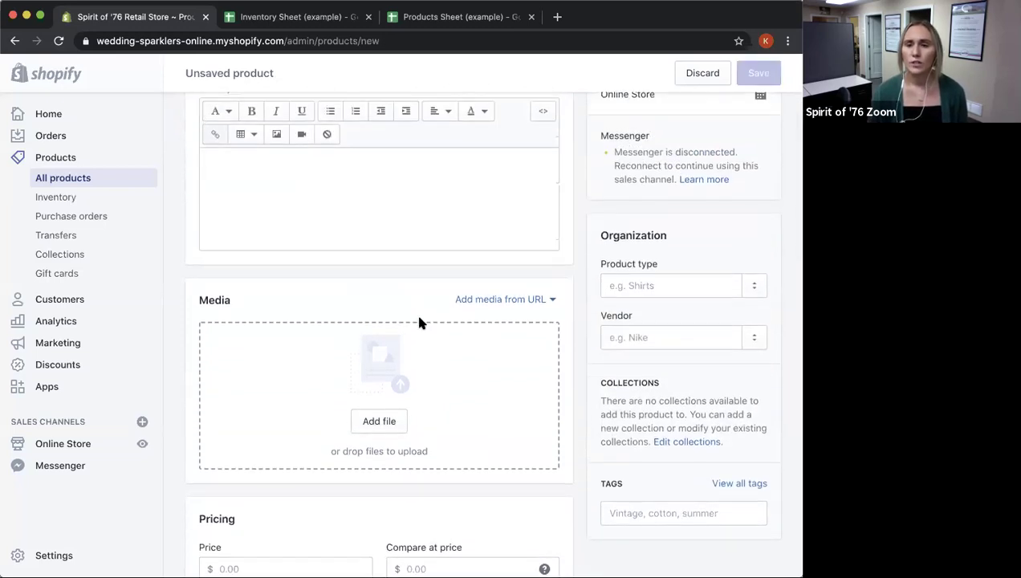
- Leave the unsaved product form and return to the products list
scroll(419, 323, "up", 4)
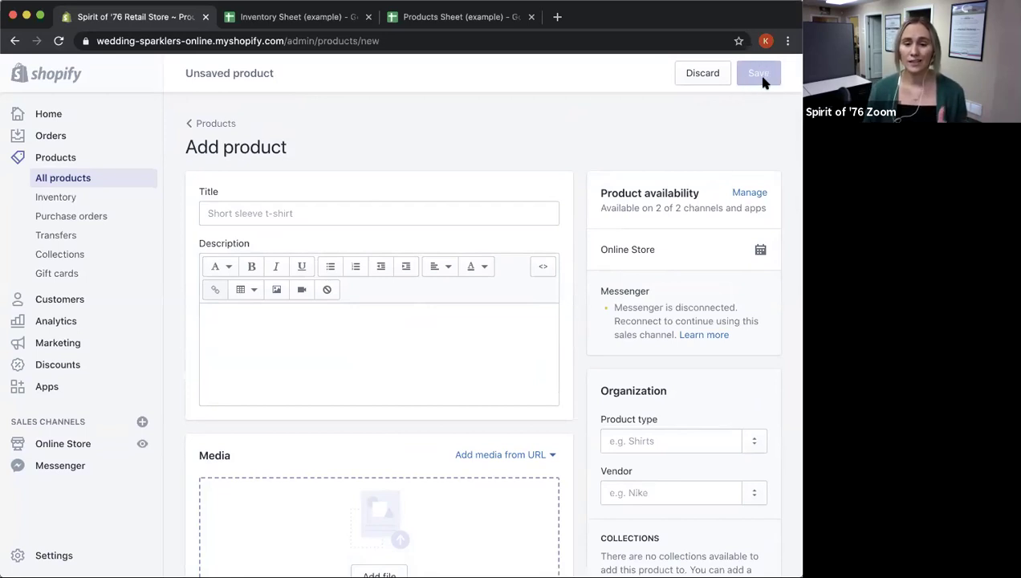
left_click(224, 127)
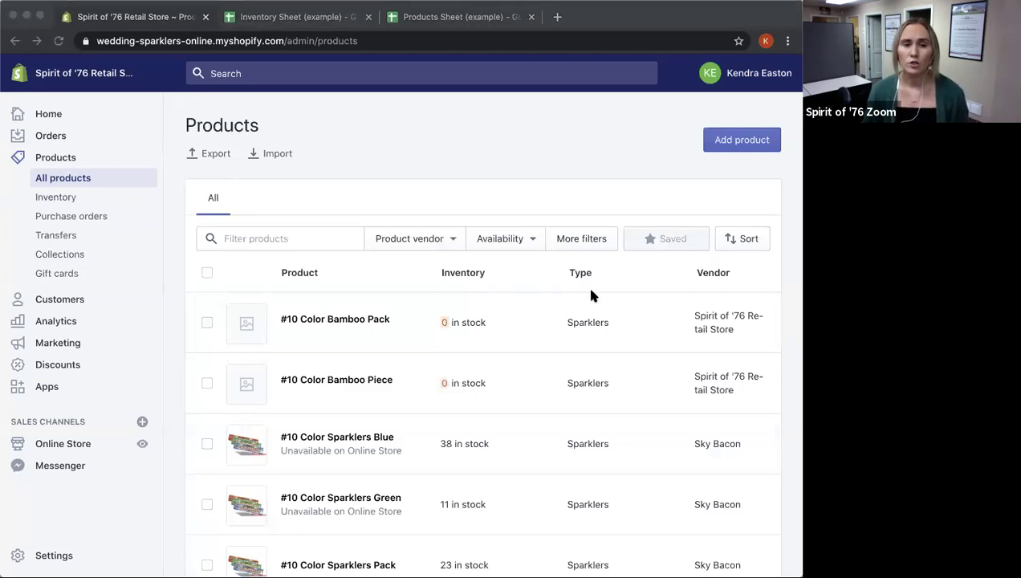
left_click(681, 164)
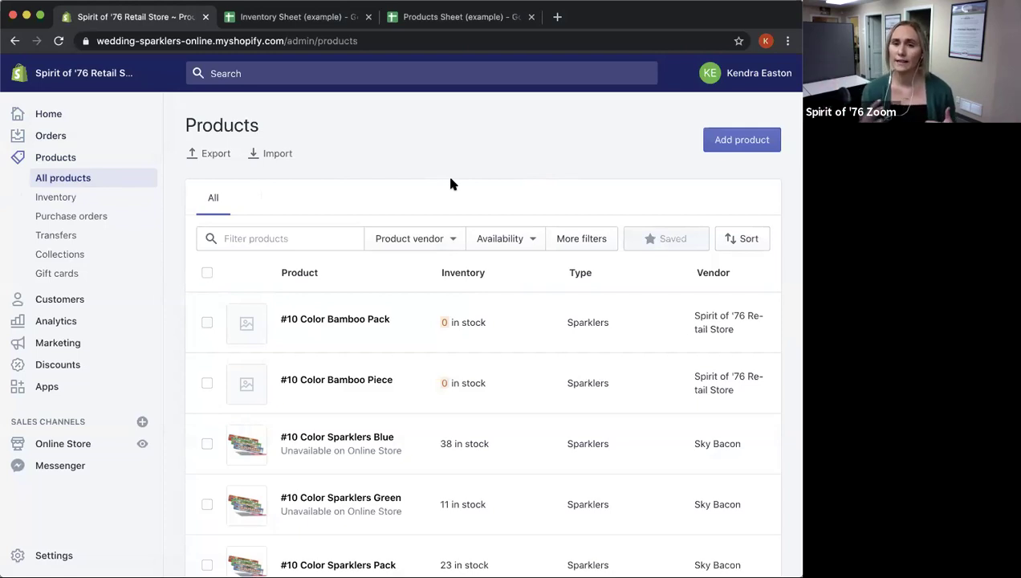
- Open the product export options, select all products, and close the dialog without exporting
left_click(212, 157)
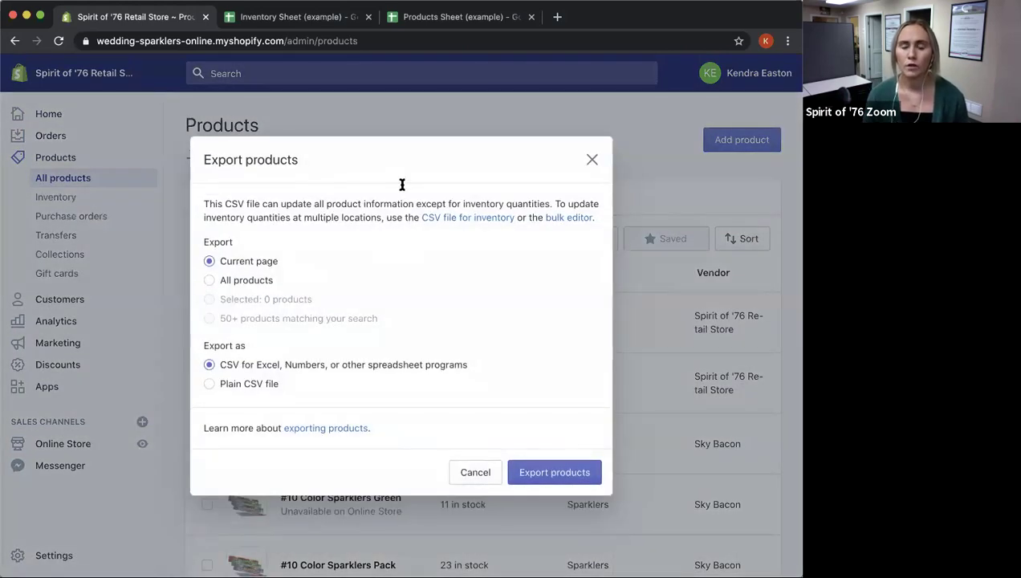
left_click(253, 285)
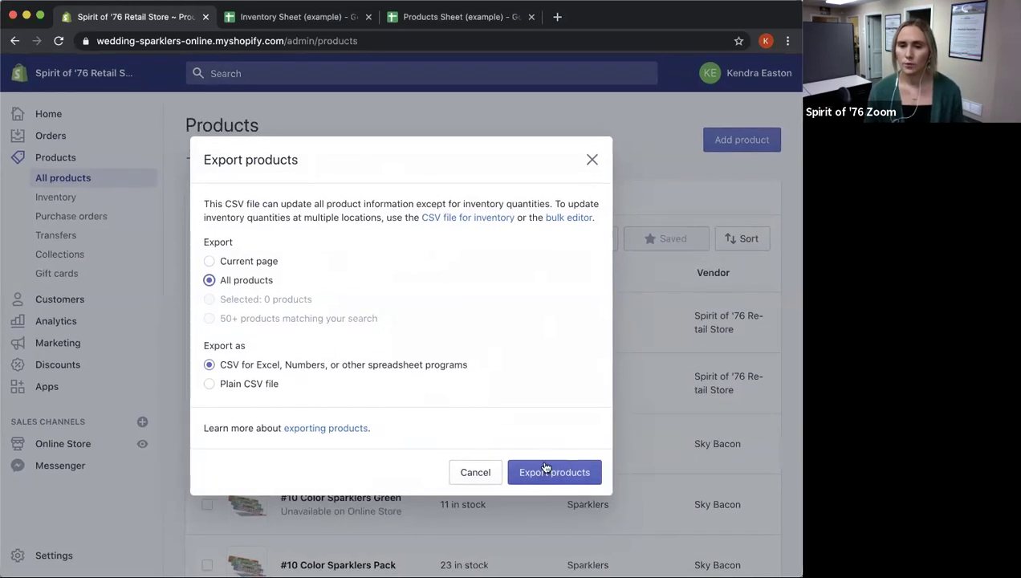
left_click(592, 160)
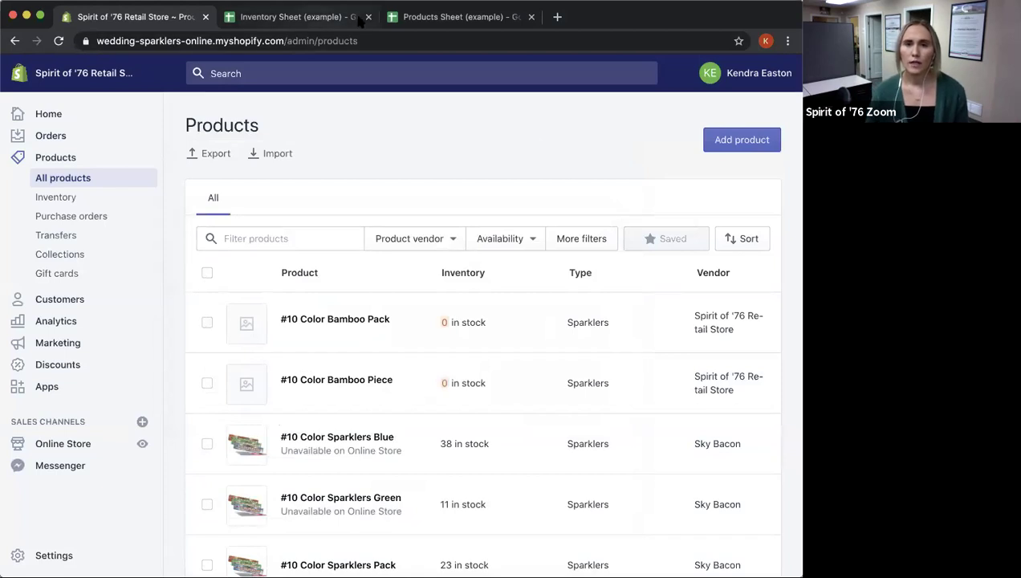
- Switch to the Products Sheet (example) in Google Sheets and look through its product rows from the Handle header to the last product
left_click(439, 17)
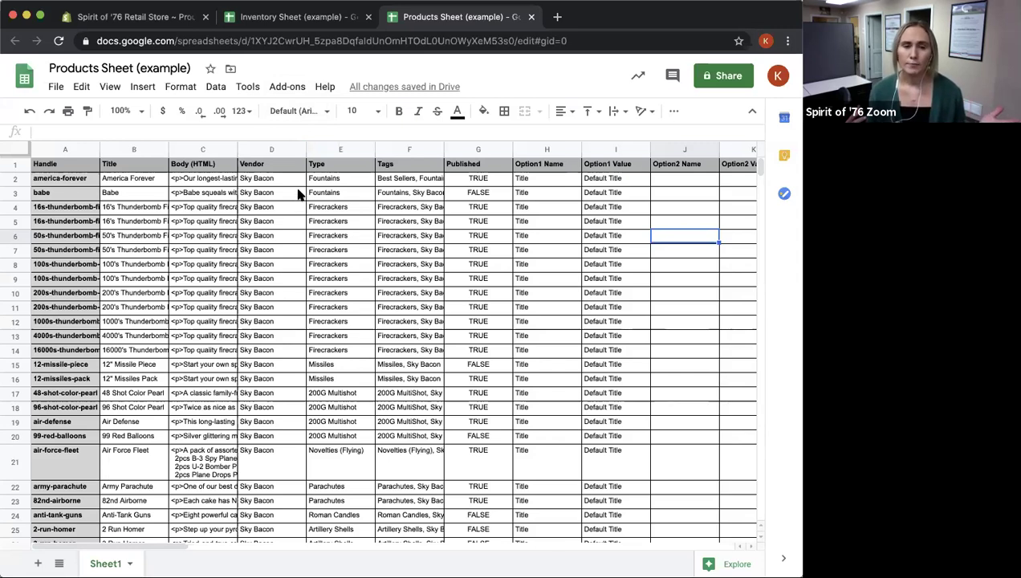
left_click(69, 166)
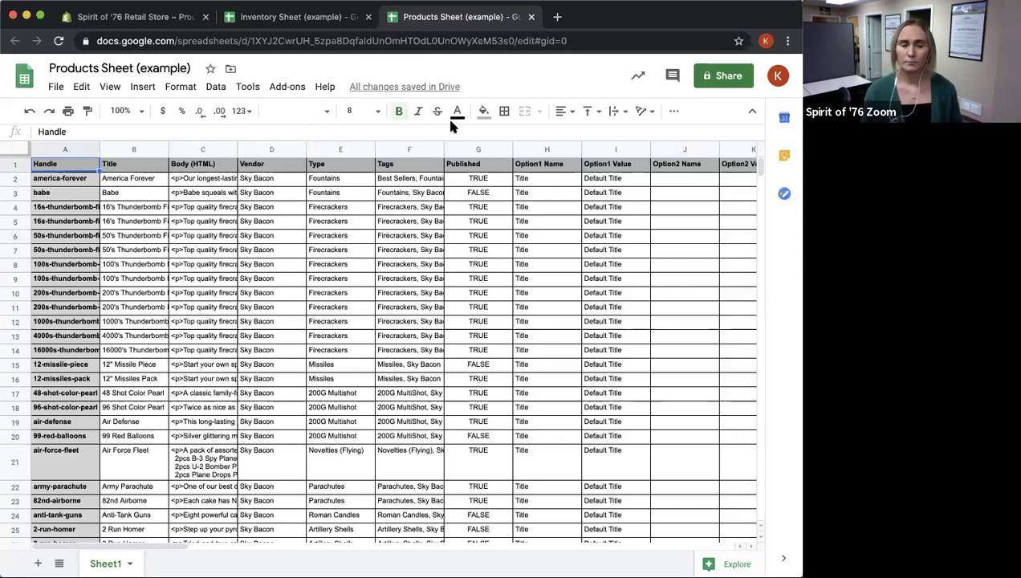
mouse_move(233, 192)
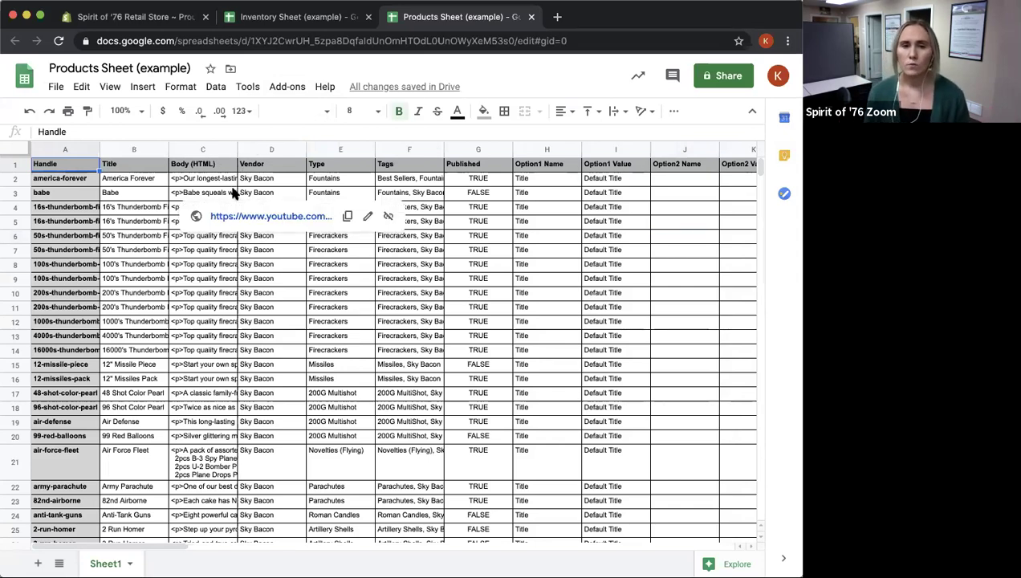
scroll(607, 258, "down", 5)
scroll(607, 258, "down", 7)
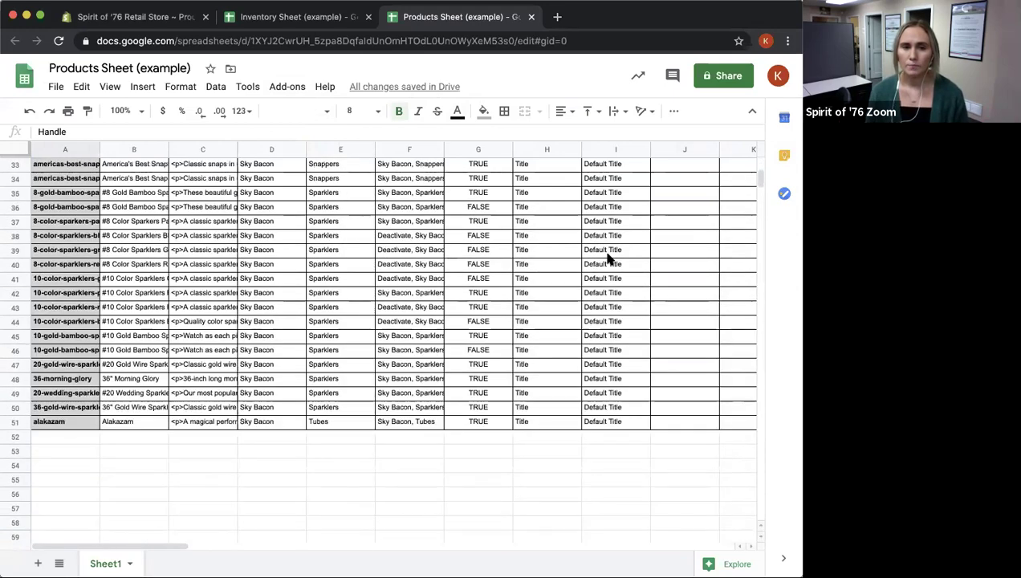
scroll(607, 257, "up", 12)
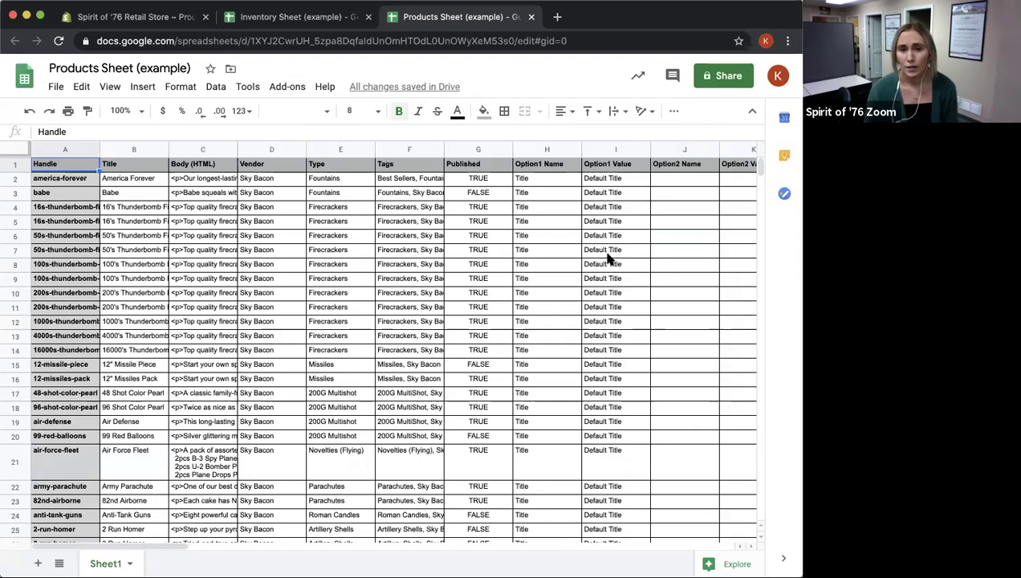
- Examine the sheet's remaining columns, including variant SKU, inventory, price, image, SEO and Google Shopping fields, and return to the first column
scroll(607, 258, "right", 10)
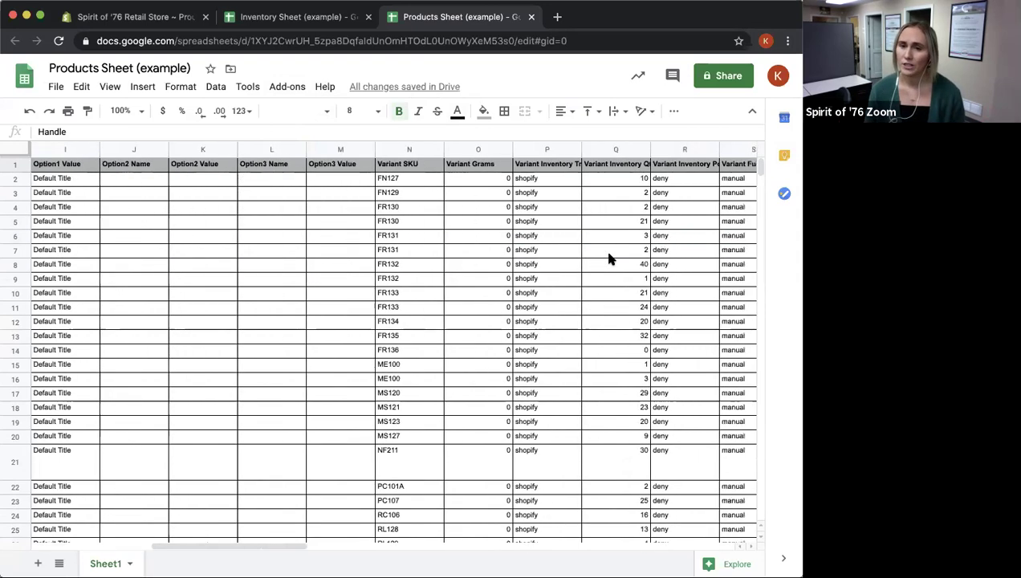
scroll(608, 258, "right", 9)
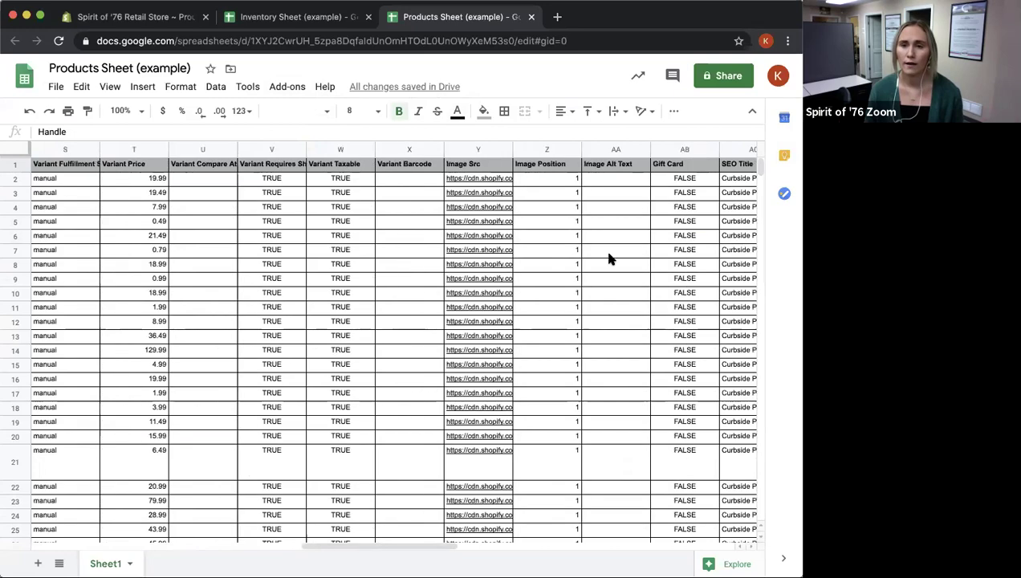
scroll(607, 259, "right", 4)
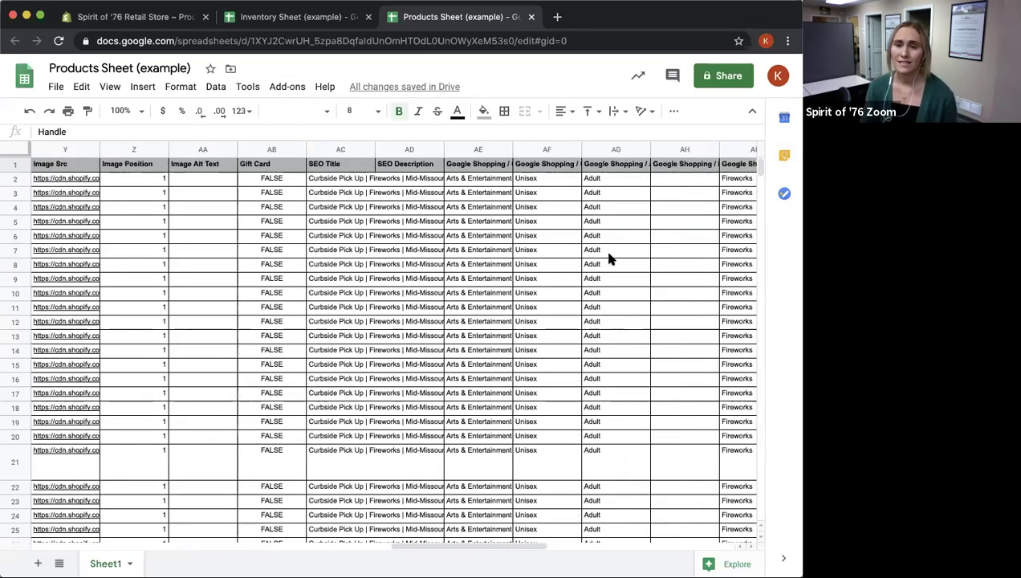
scroll(607, 258, "right", 7)
scroll(609, 258, "left", 20)
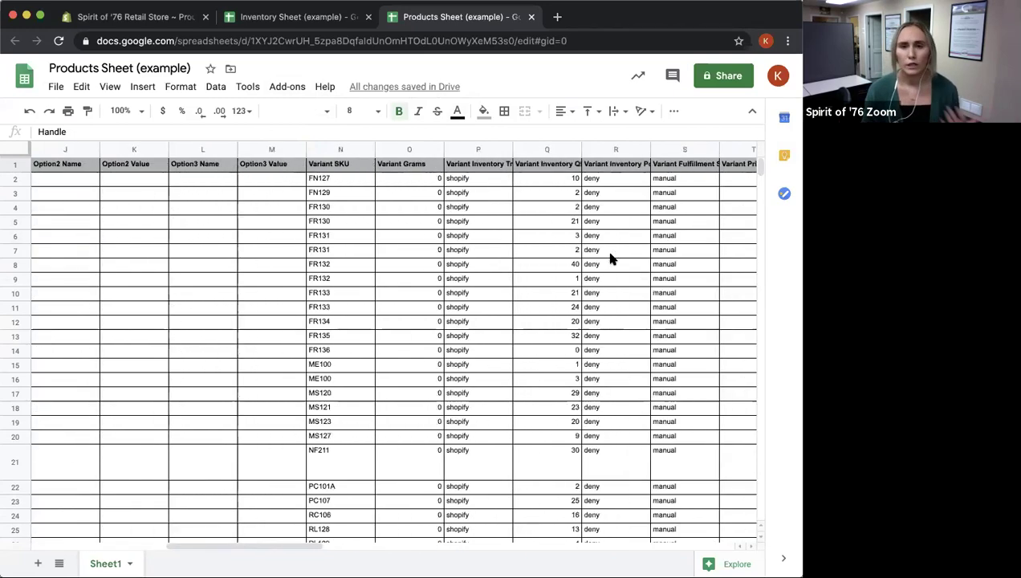
scroll(610, 259, "left", 9)
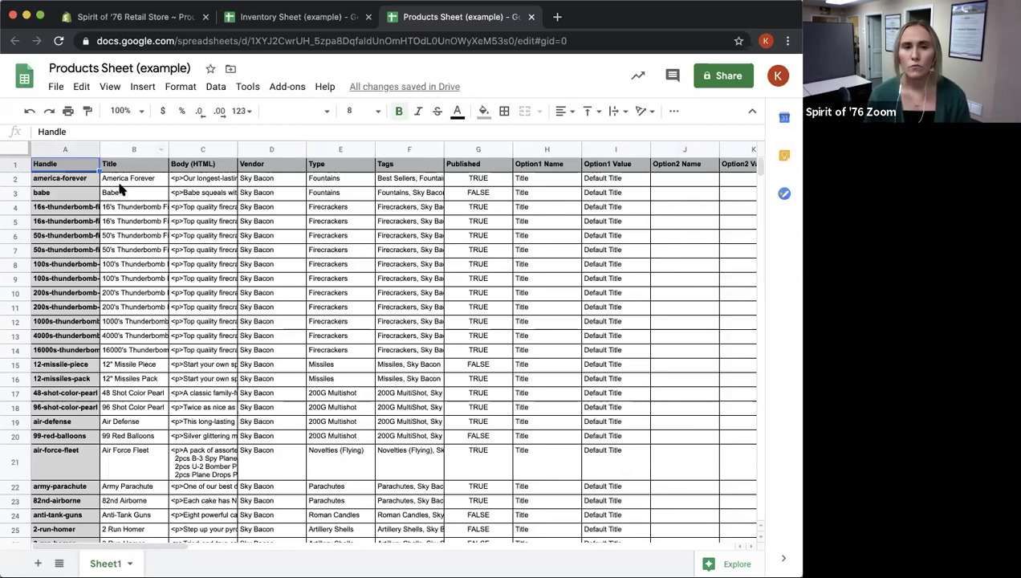
- Inspect the America Forever description, the vendor of babe, and the empty Option2 Name cell in the same row
left_click(206, 184)
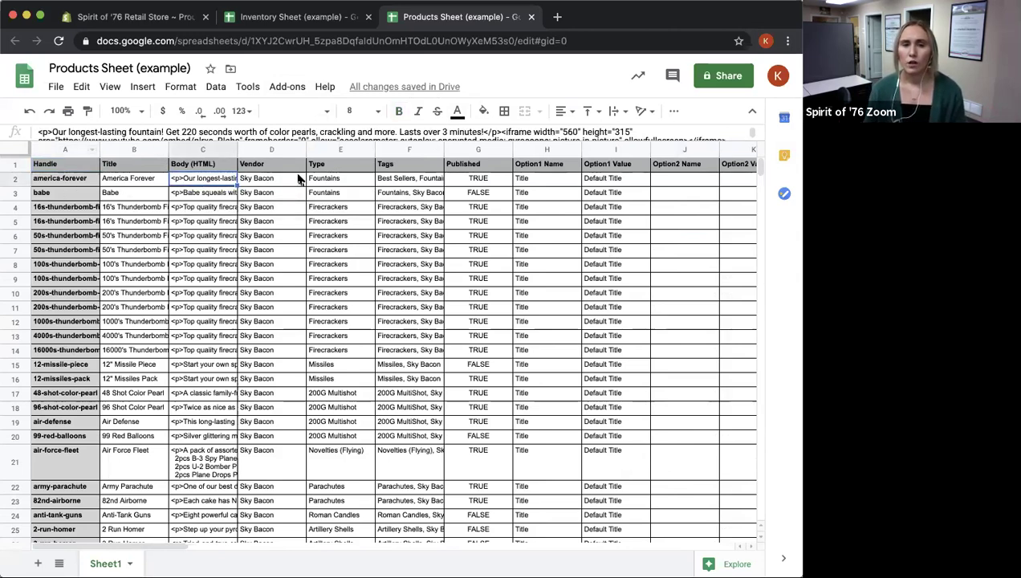
left_click(277, 199)
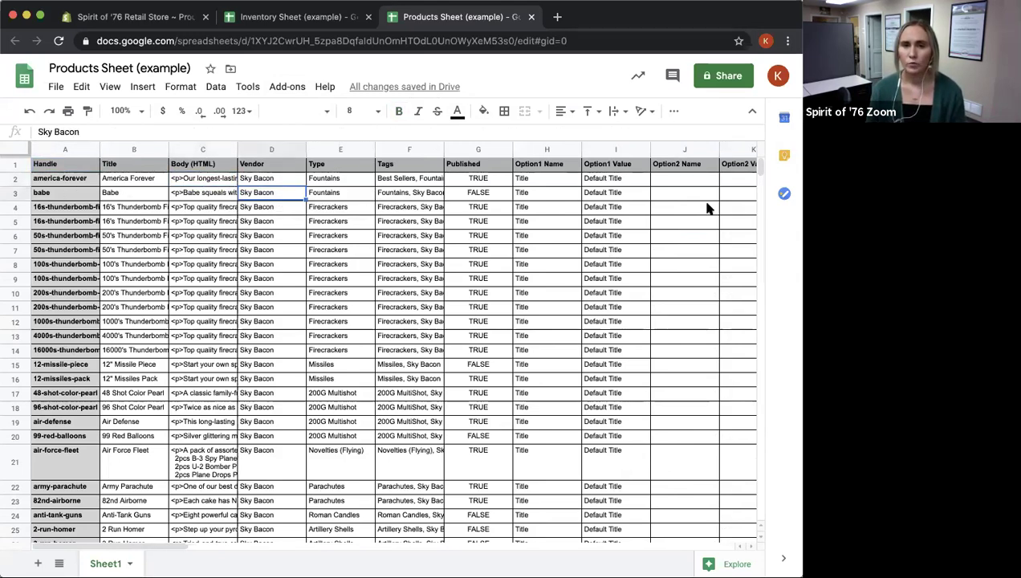
left_click(678, 199)
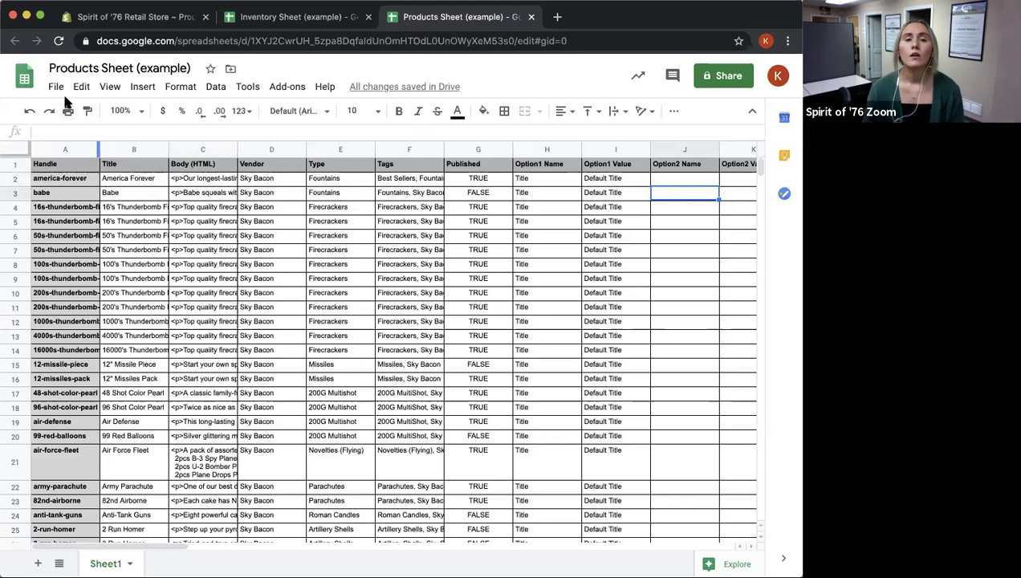
- Download the Products Sheet (example) as comma-separated values (.csv, current sheet)
left_click(54, 87)
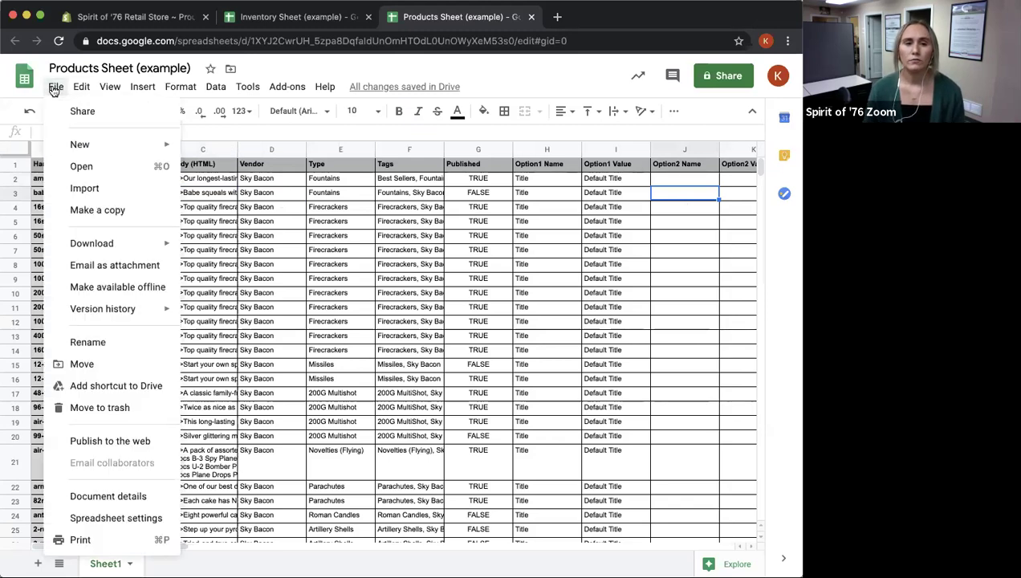
mouse_move(142, 242)
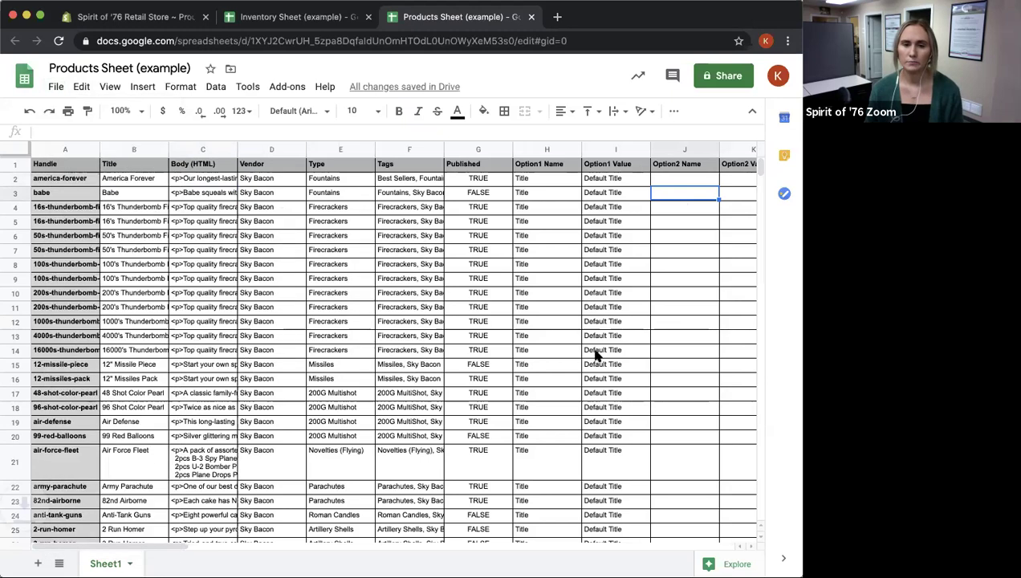
left_click(337, 335)
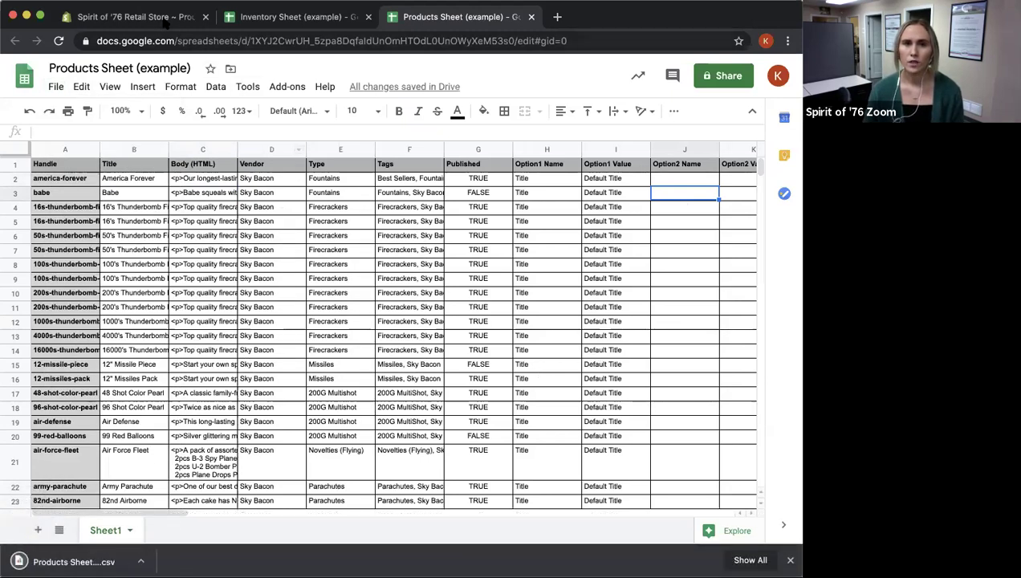
- Switch to Shopify's Products page, open the CSV product import with the downloaded Products Sheet file at hand, and close it without uploading
left_click(165, 18)
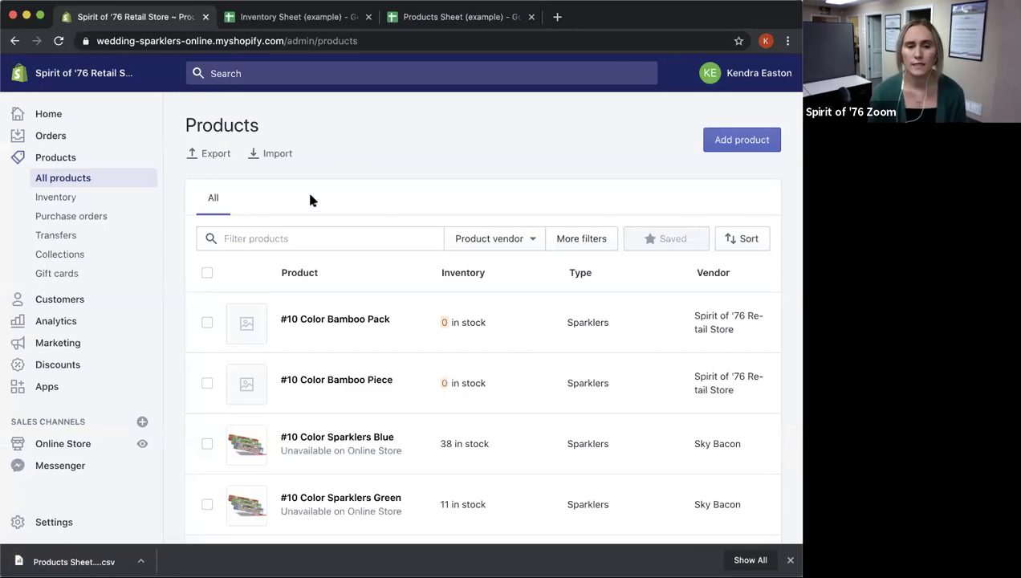
left_click(276, 154)
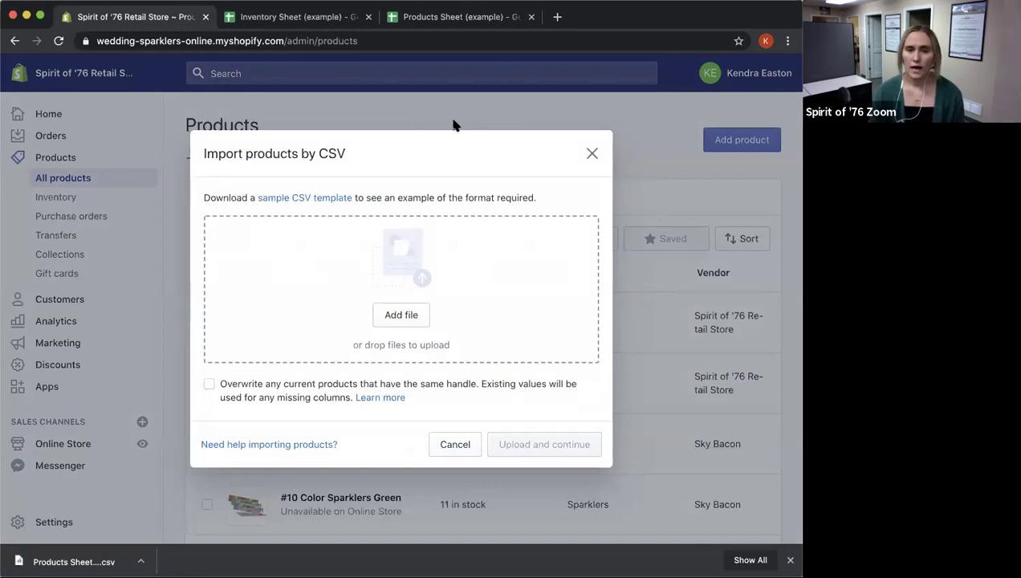
left_click_drag(76, 561, 108, 556)
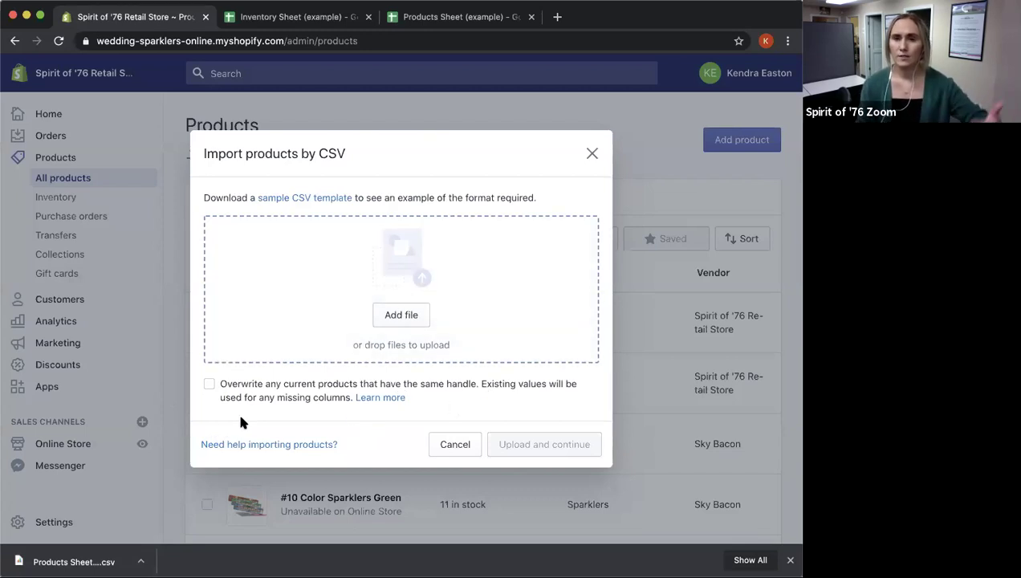
left_click(592, 155)
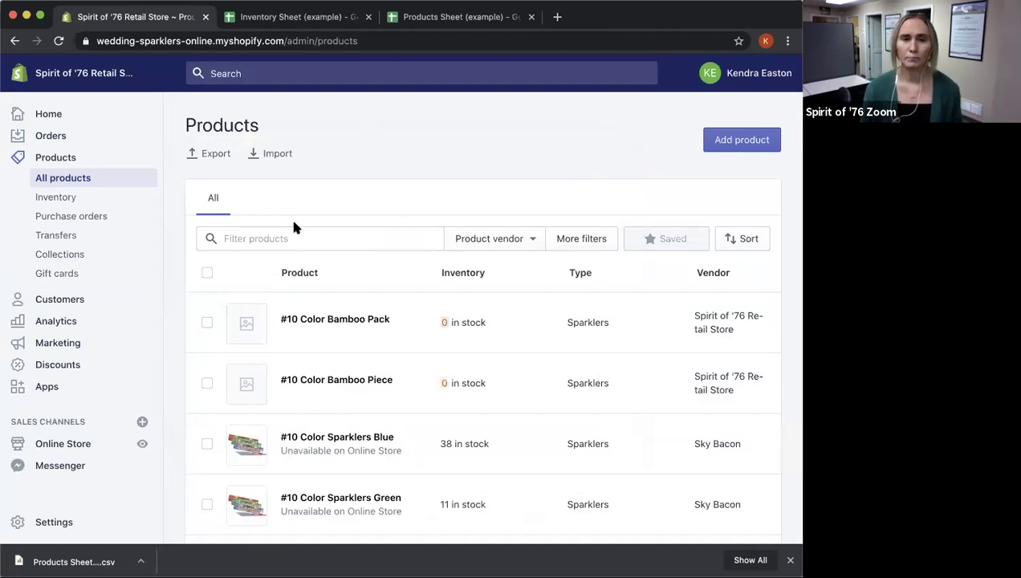
- Open Shopify's Inventory page, switch to the Inventory Sheet (example), and inspect the Midway Retail Store column and the truck-stop-joe row
left_click(69, 203)
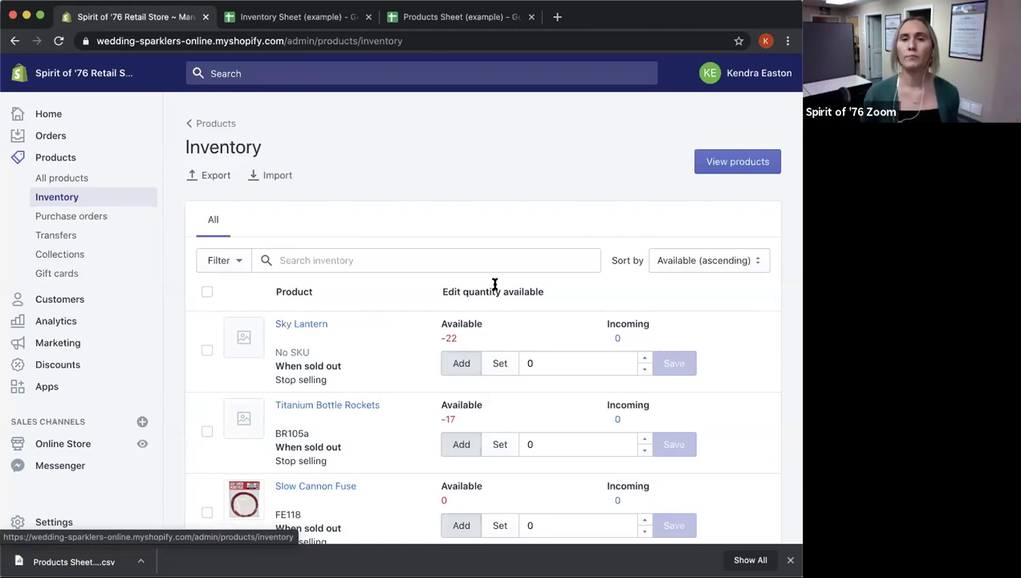
left_click(254, 19)
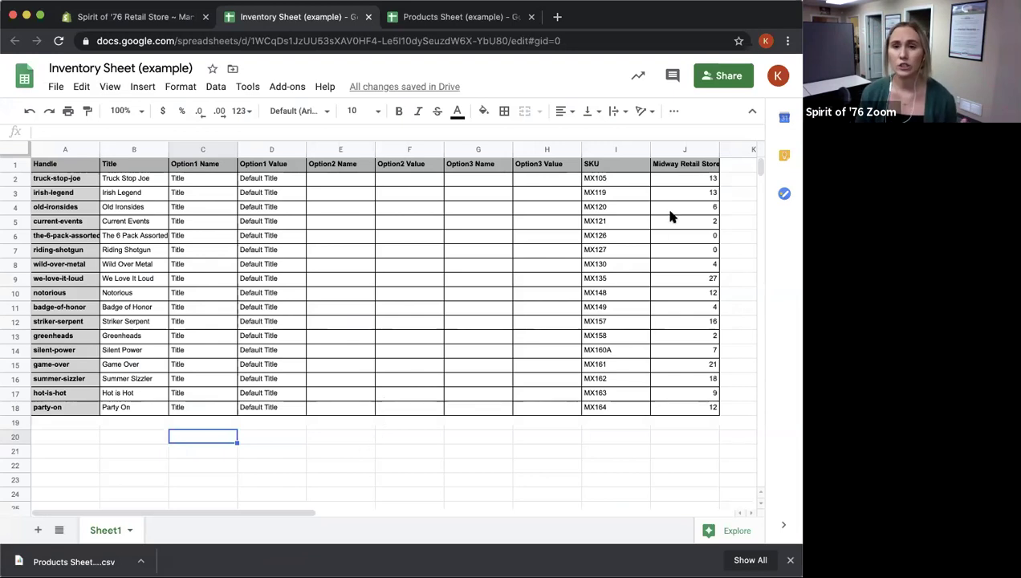
left_click(713, 147)
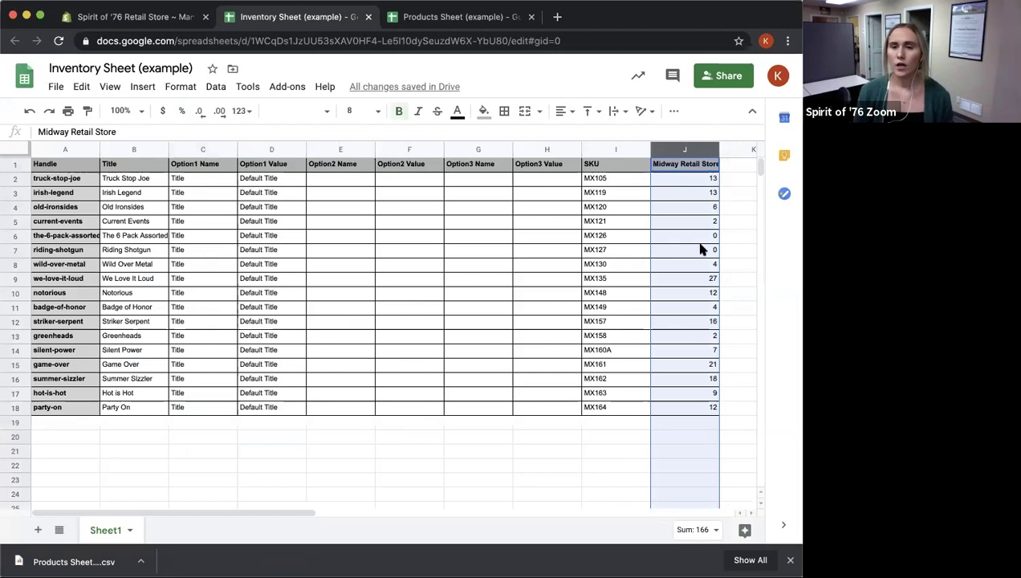
left_click(696, 168)
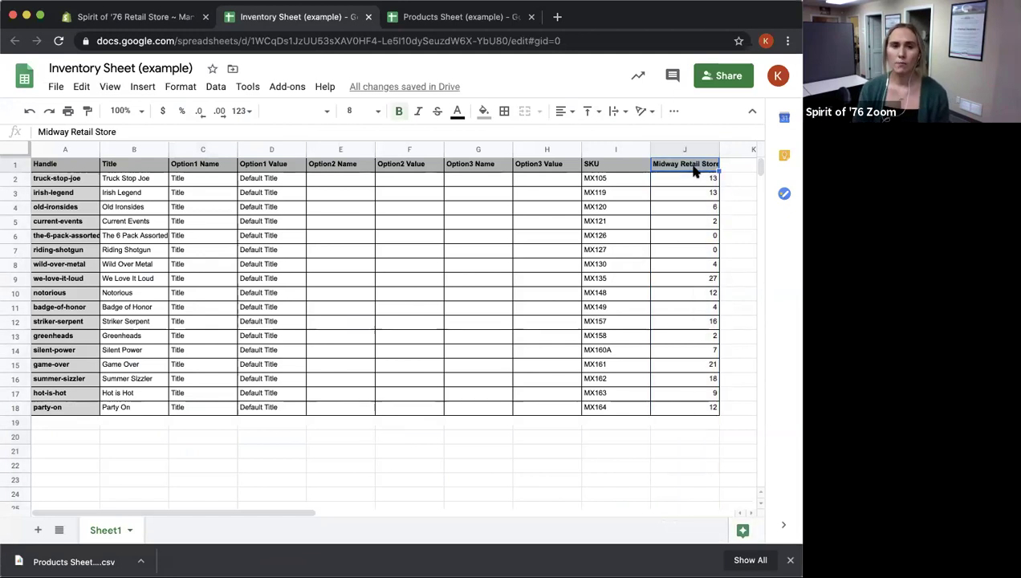
left_click(673, 150)
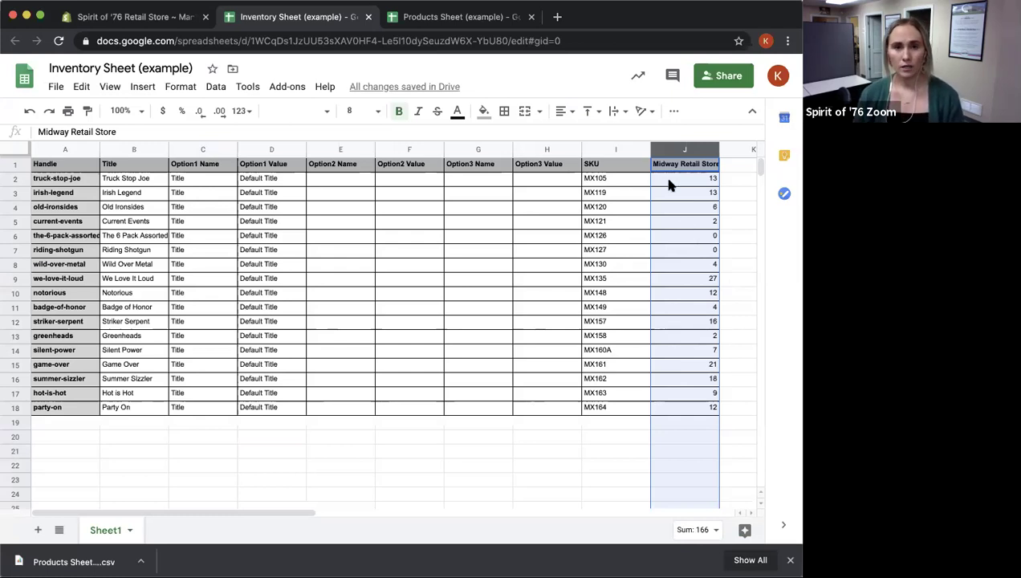
left_click(48, 180)
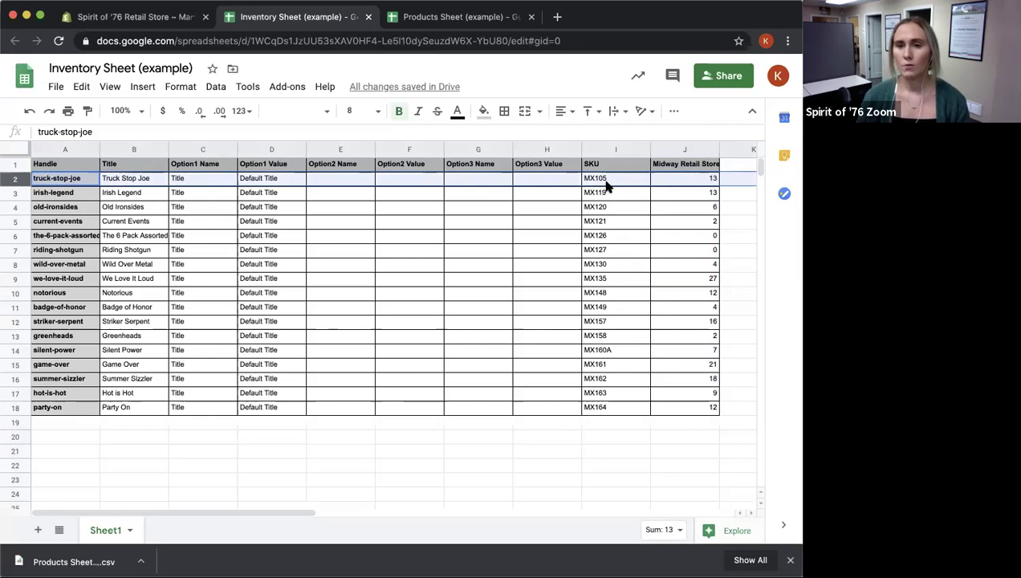
left_click(680, 180)
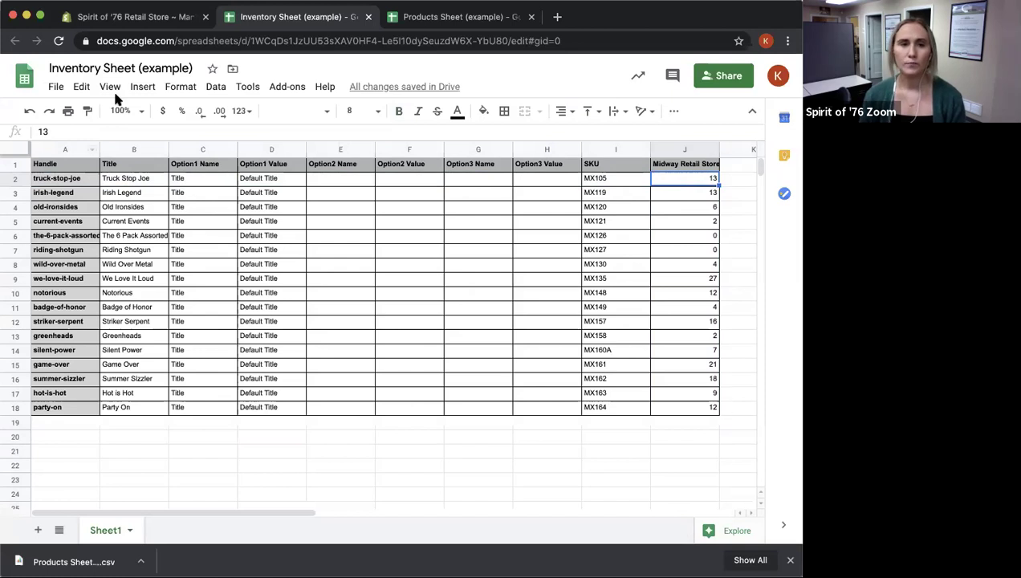
- Download the Inventory Sheet (example) as comma-separated values (.csv, current sheet)
left_click(58, 87)
mouse_move(86, 242)
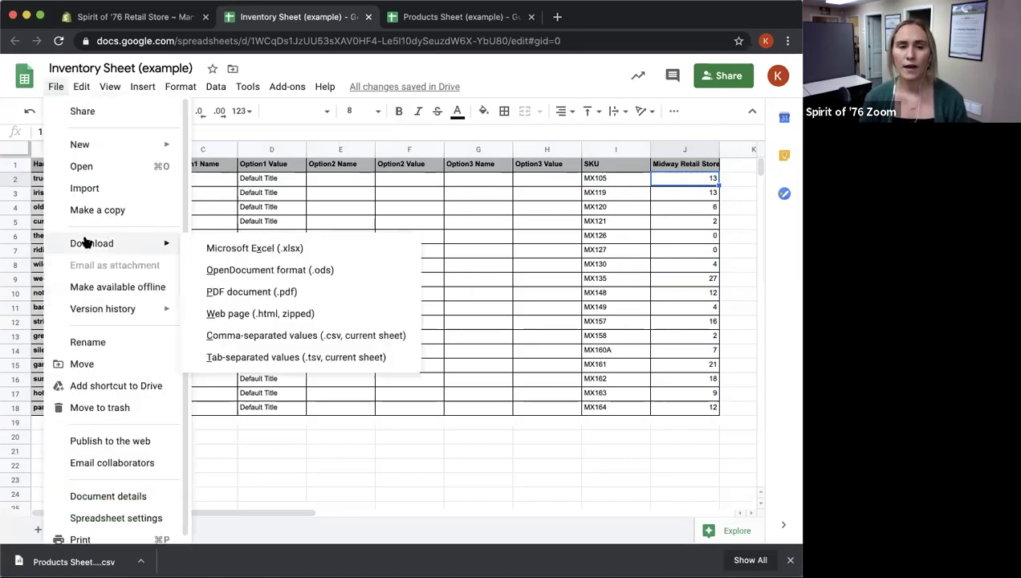
left_click(321, 338)
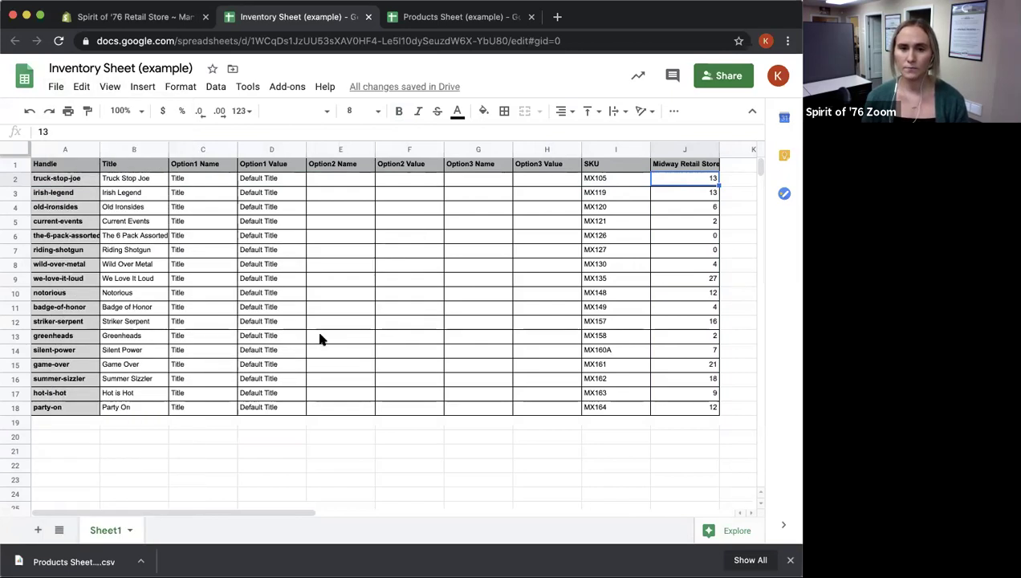
- Switch to Shopify's Inventory page, open the CSV inventory import, bring the downloaded Inventory Sheet file to it, and close without uploading
left_click(152, 17)
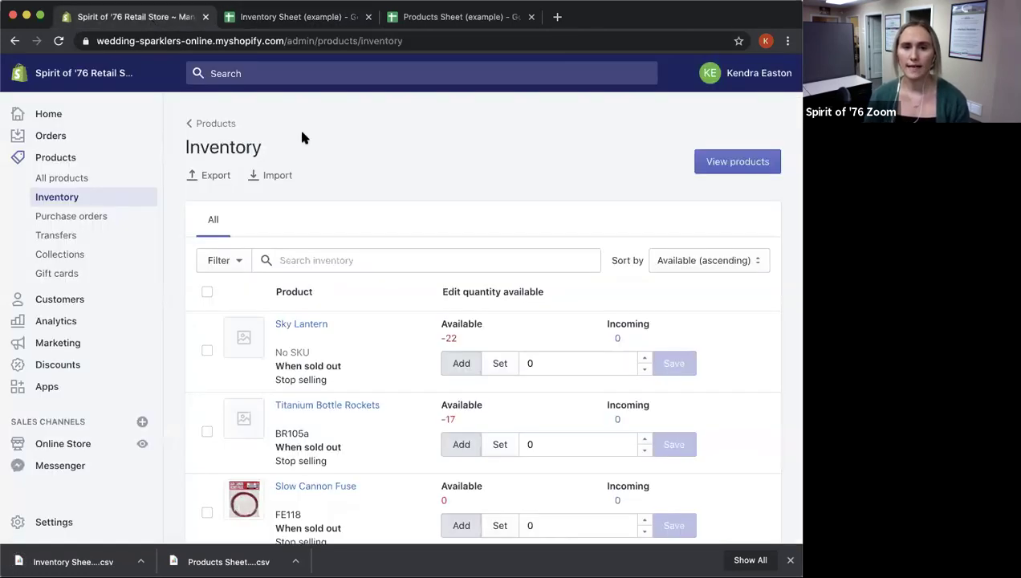
left_click(283, 179)
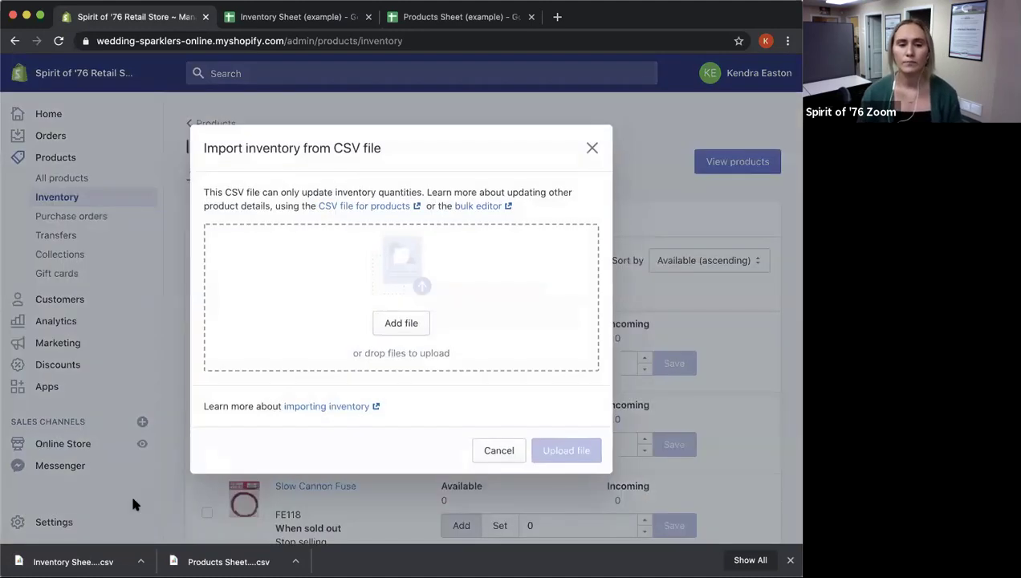
left_click_drag(53, 567, 364, 428)
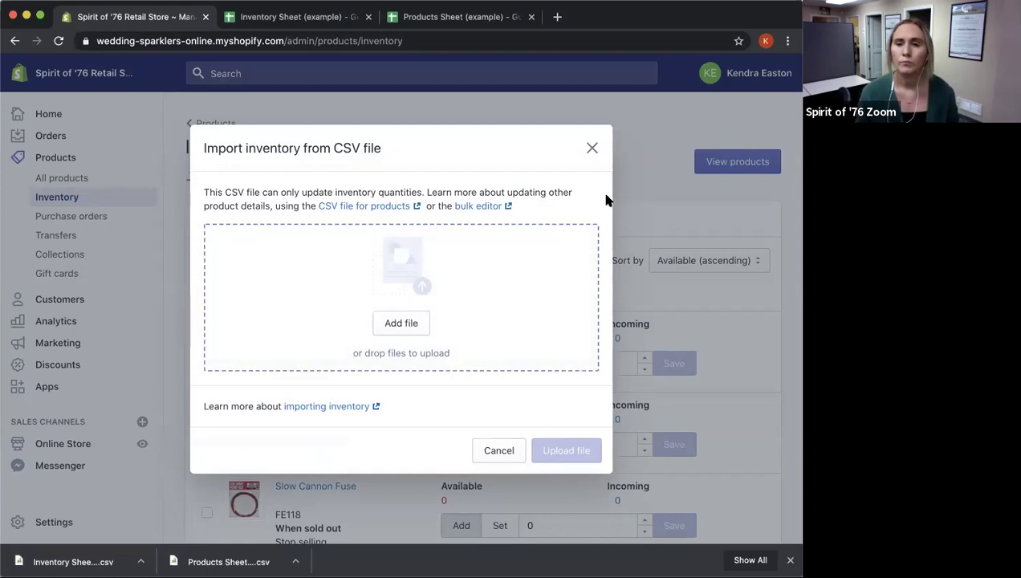
left_click(591, 148)
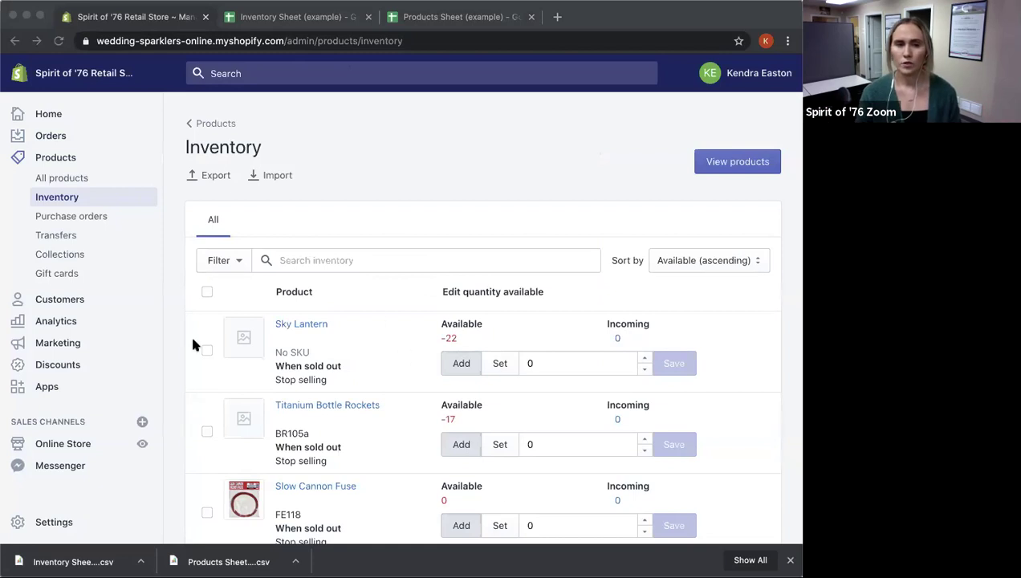
- Switch to the Shopify Webinar slideshow and play the product tags and types video on slide 18, pausing it at the end screen
left_click(608, 566)
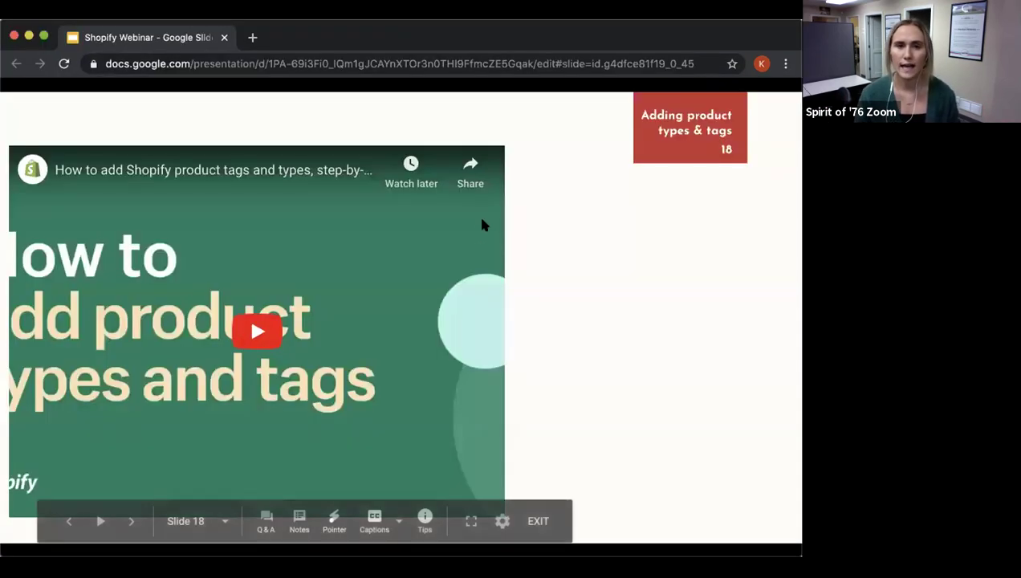
left_click(255, 334)
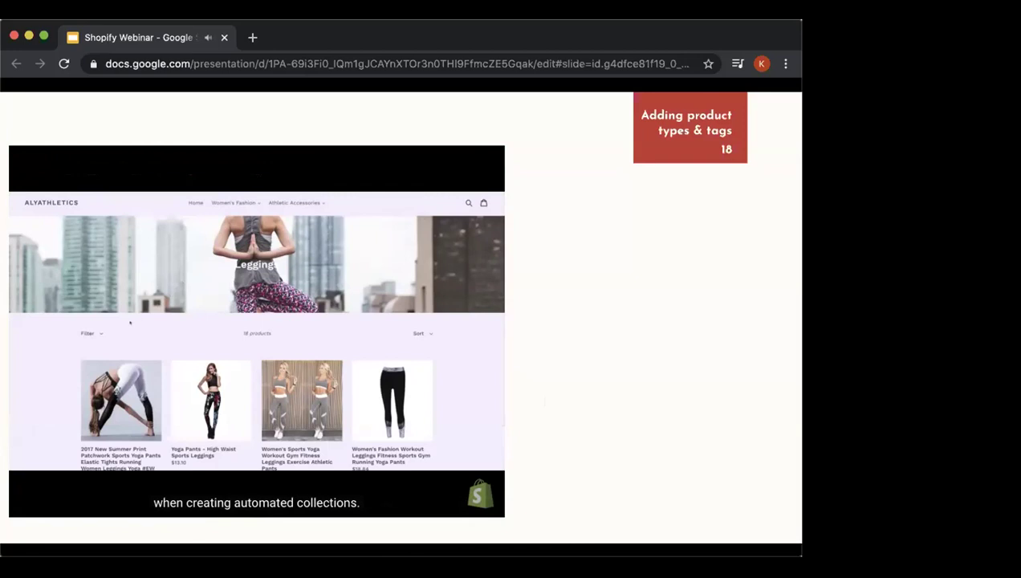
mouse_move(545, 505)
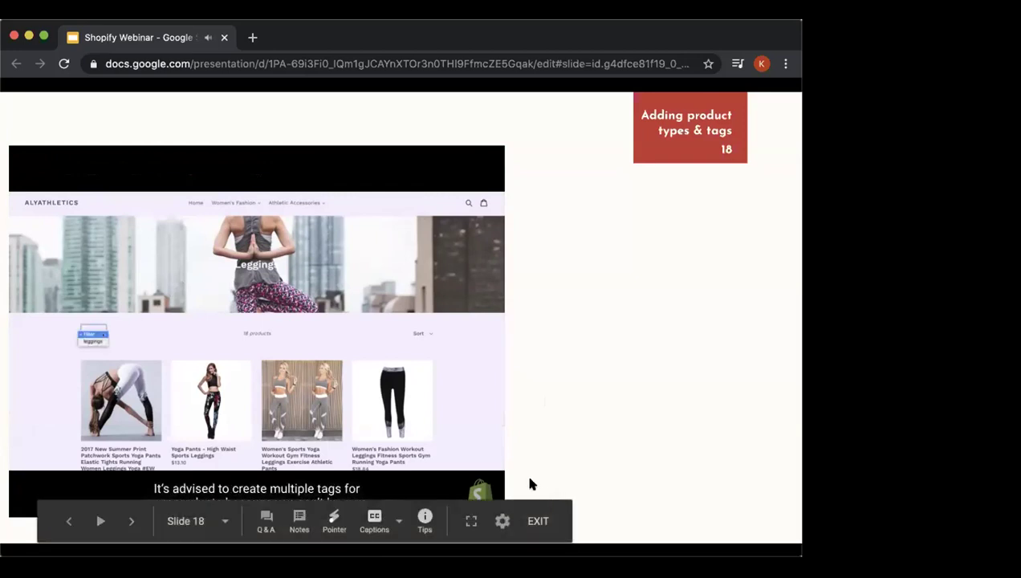
left_click(125, 441)
left_click(100, 423)
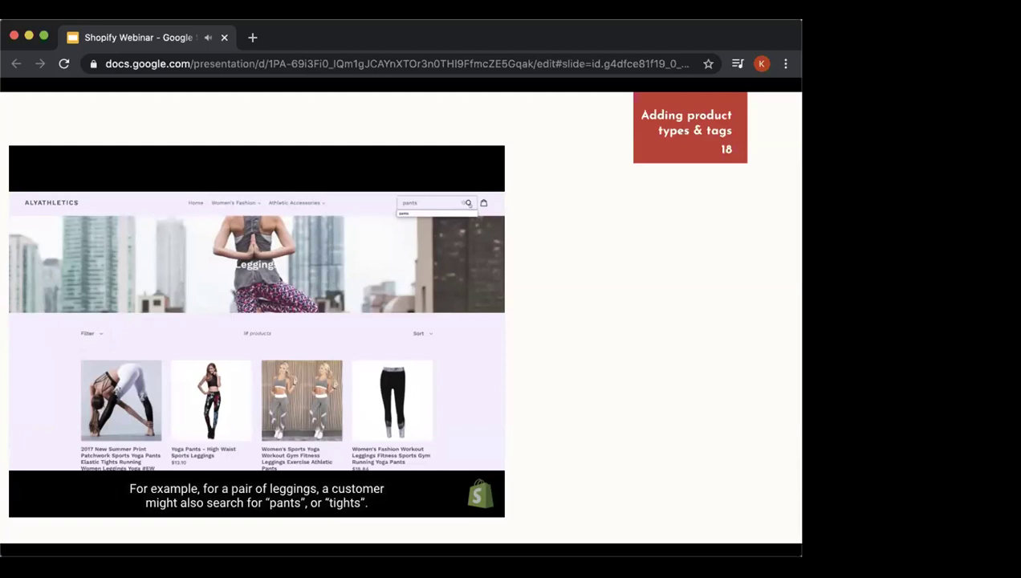
mouse_move(542, 459)
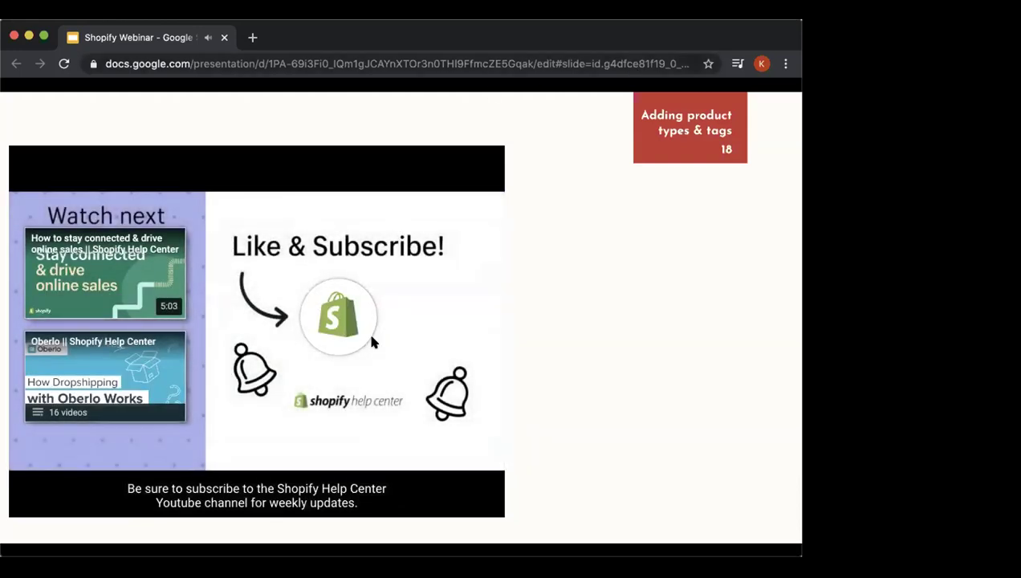
left_click(373, 425)
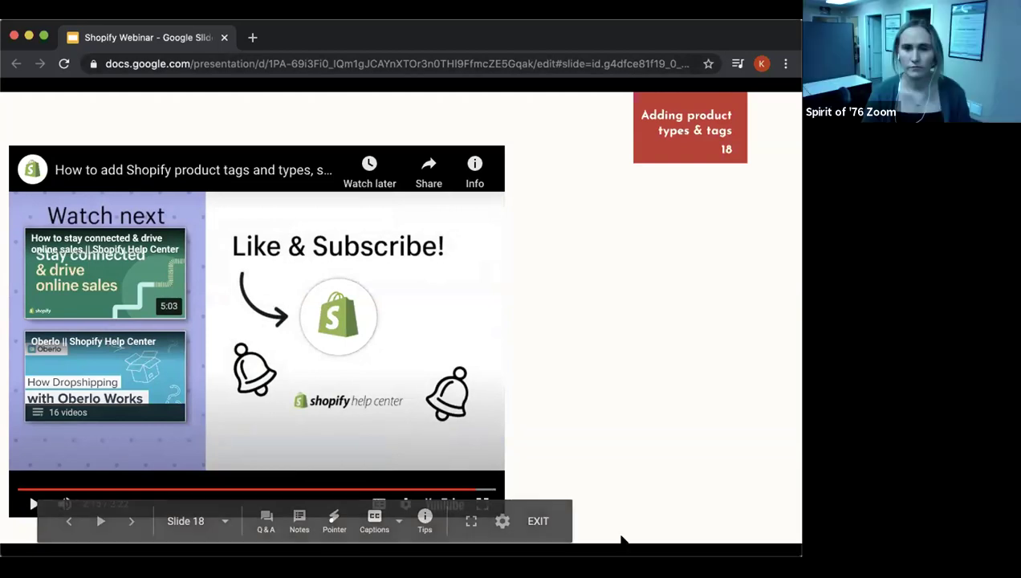
- Bring up slide 19 of the presentation with the instructions for updating inventory
key("Right")
key("Right")
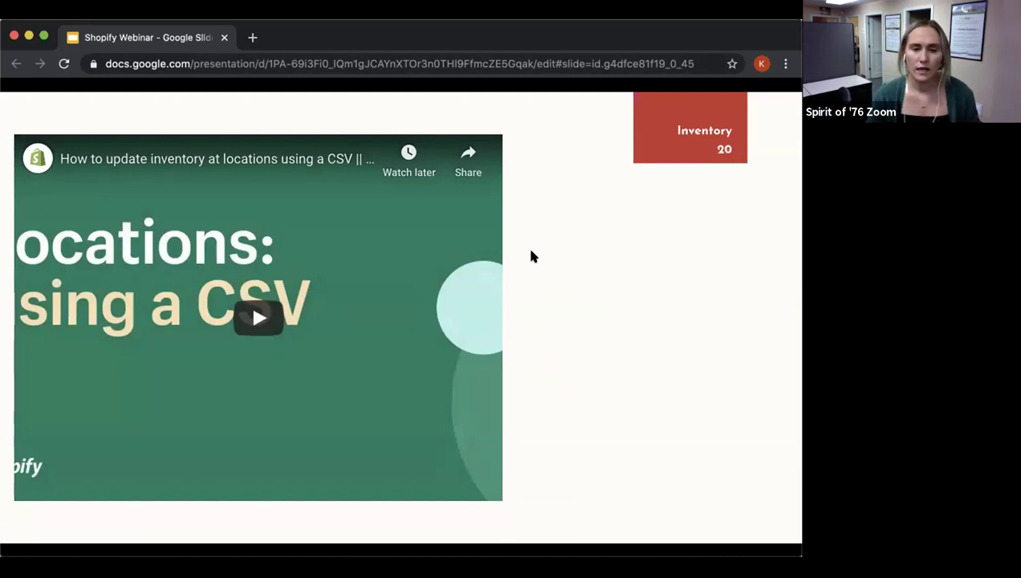
key("Left")
mouse_move(301, 488)
left_click(71, 521)
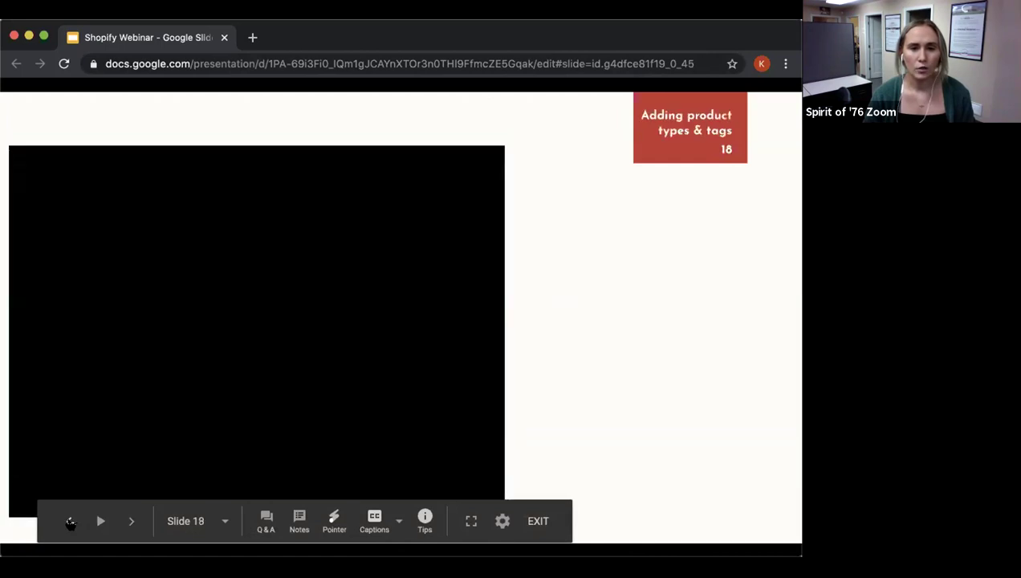
left_click(69, 522)
left_click(133, 523)
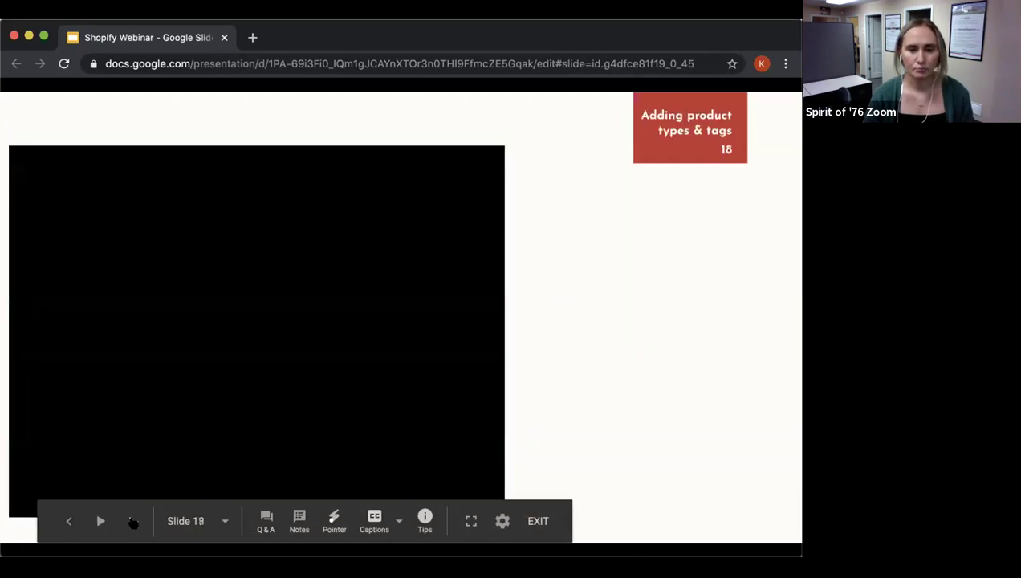
left_click(133, 523)
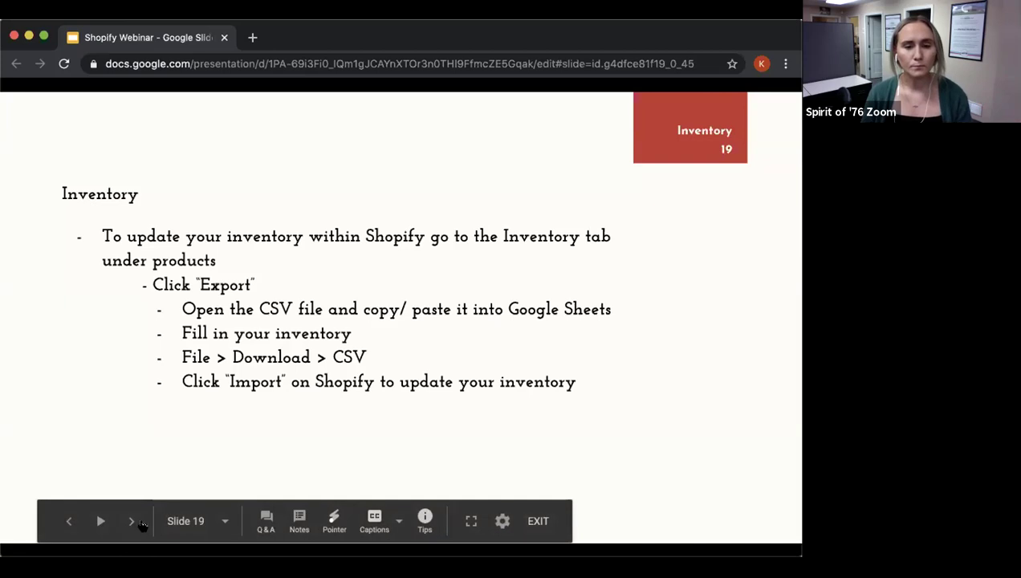
- Advance to slide 20 and play the video on updating inventory at locations using a CSV
left_click(133, 522)
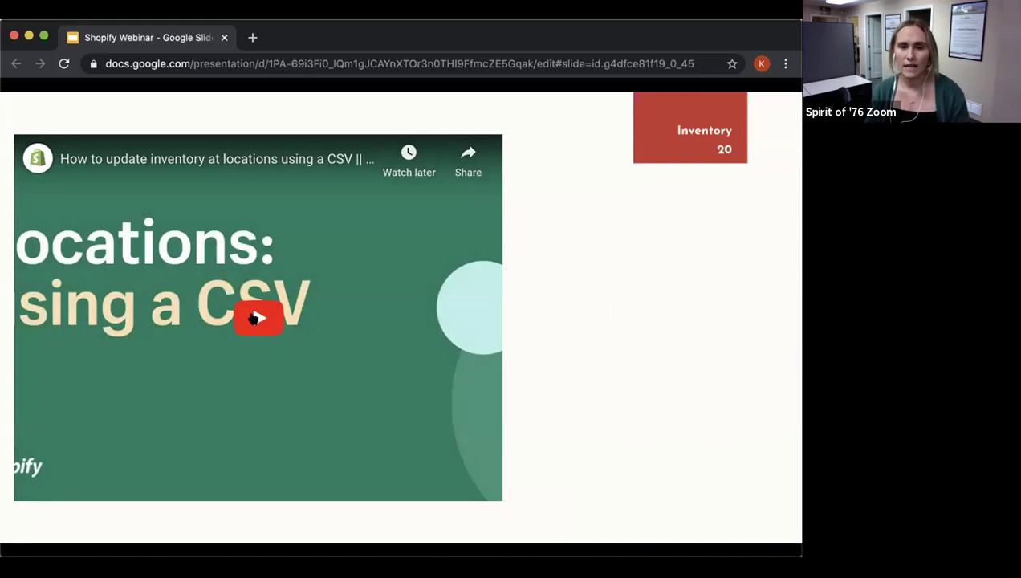
left_click(253, 319)
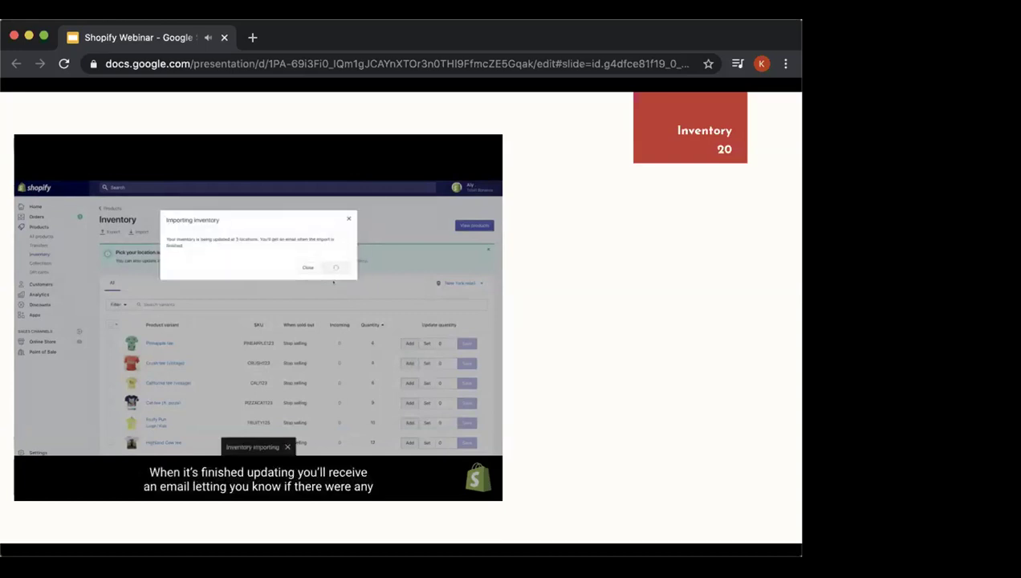
mouse_move(610, 522)
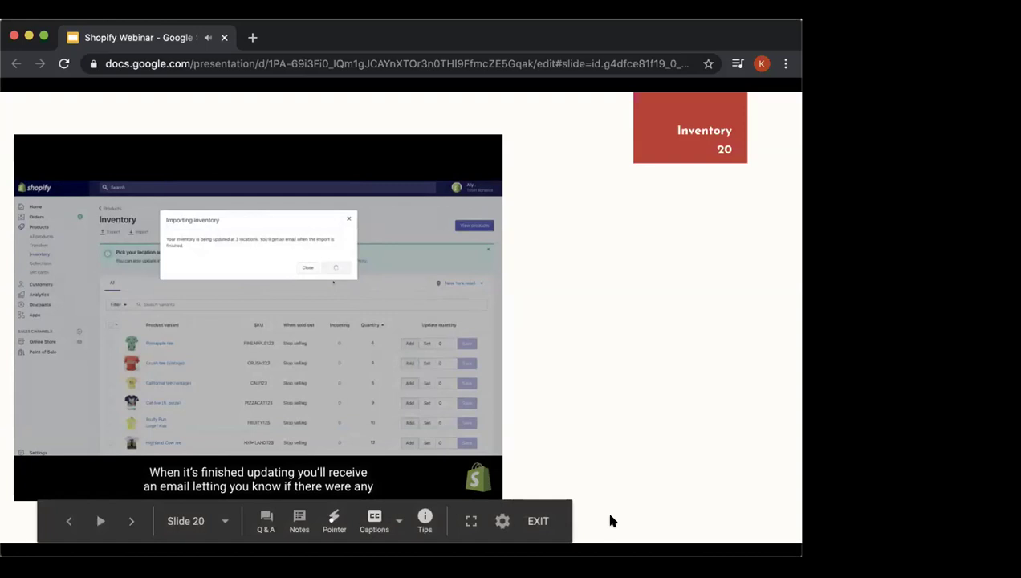
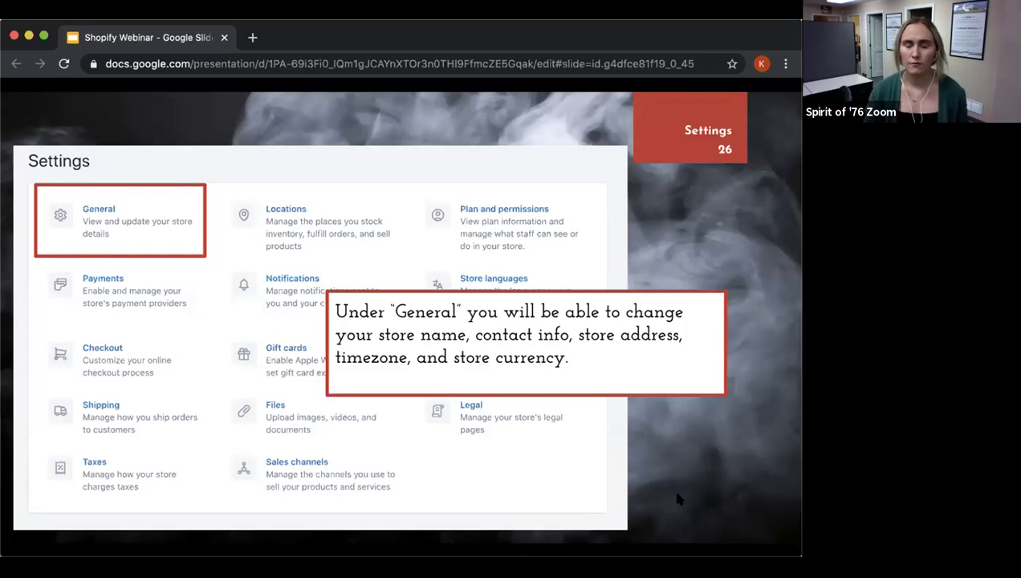
- Advance the presentation from the General settings slide to slide 27 about Locations
key("Right")
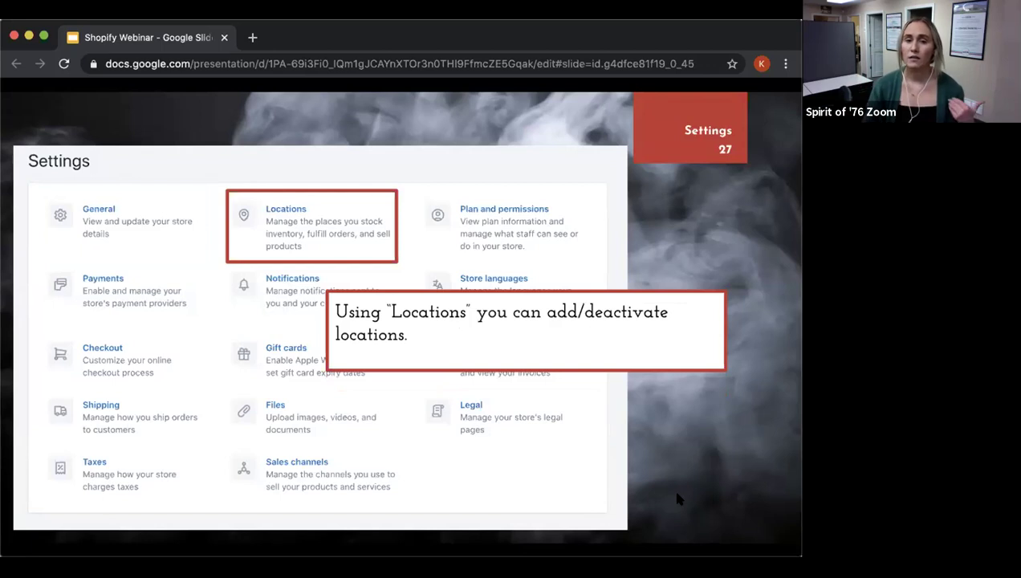
- Advance the presentation to slide 28 and open the store's Plan and permissions settings in the Shopify admin
key("Right")
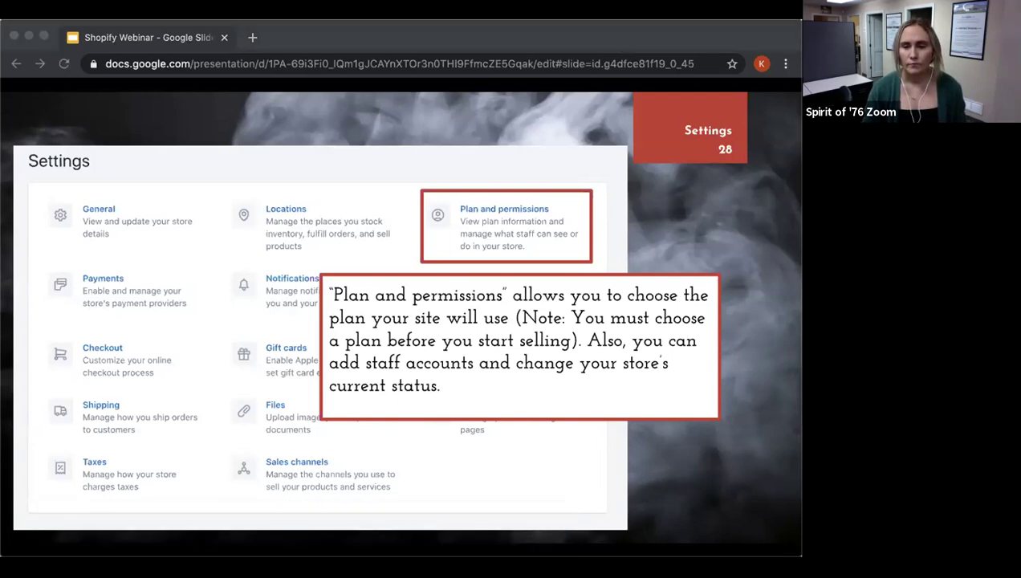
key("super+Tab")
left_click(48, 114)
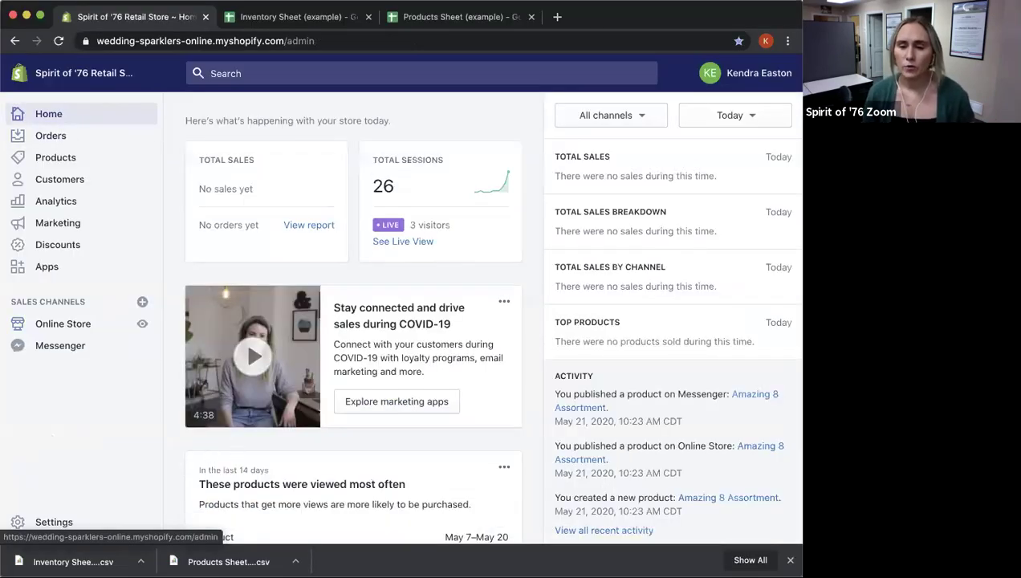
left_click(789, 559)
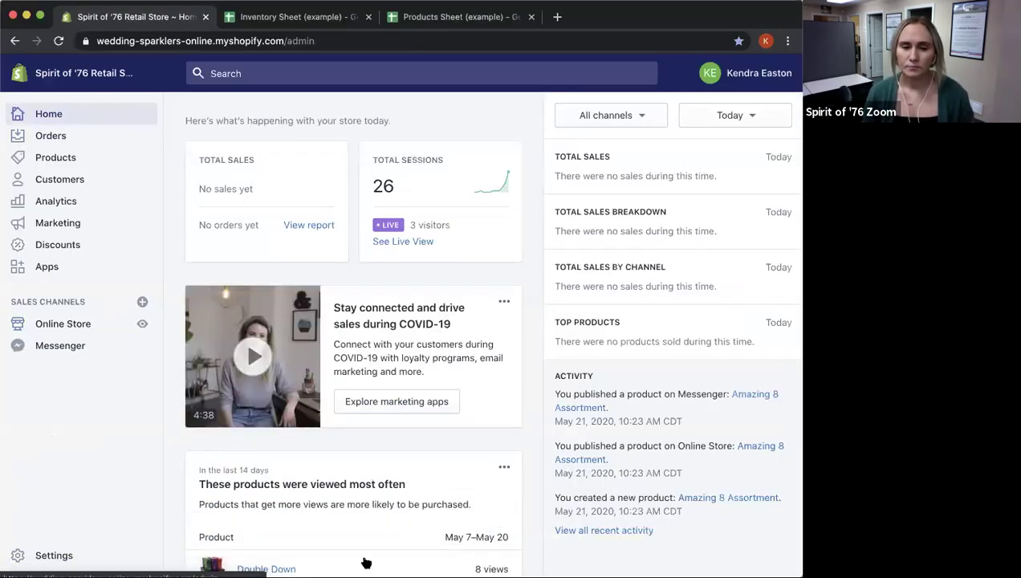
left_click(62, 559)
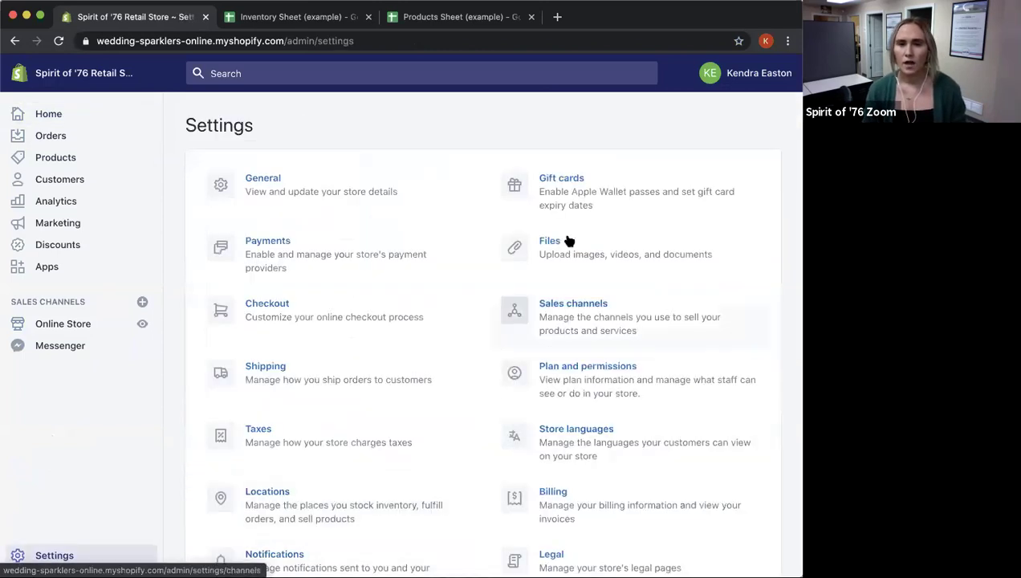
scroll(488, 250, "down", 1)
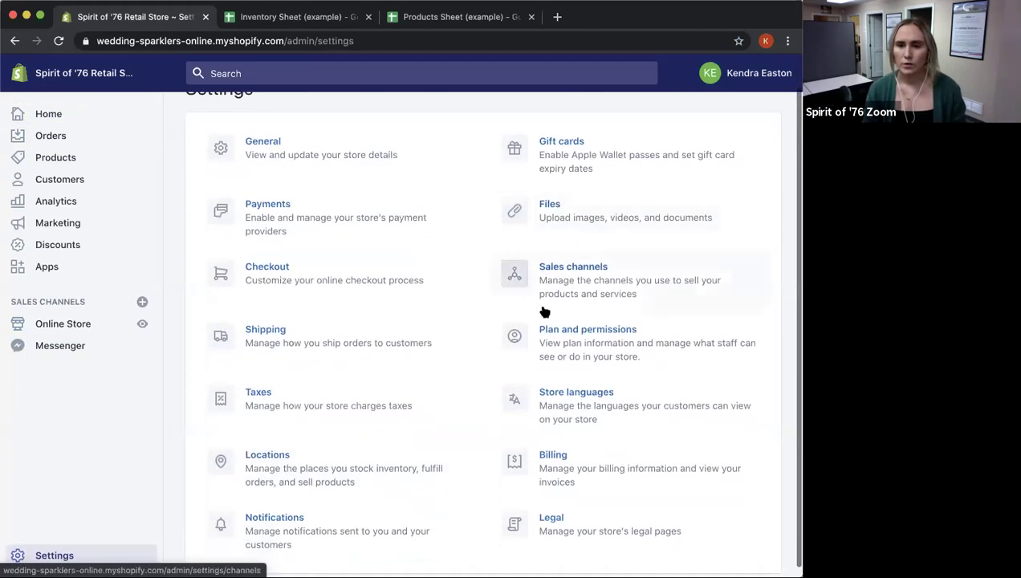
left_click(560, 338)
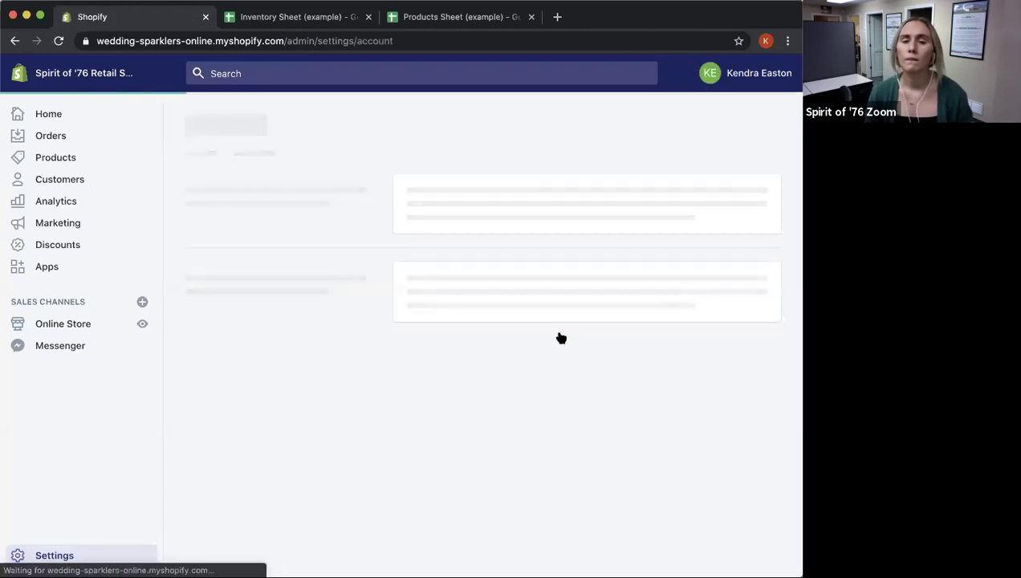
- Examine the plan details, staff accounts, login services and store status options, including the Pause and build price
scroll(355, 298, "down", 5)
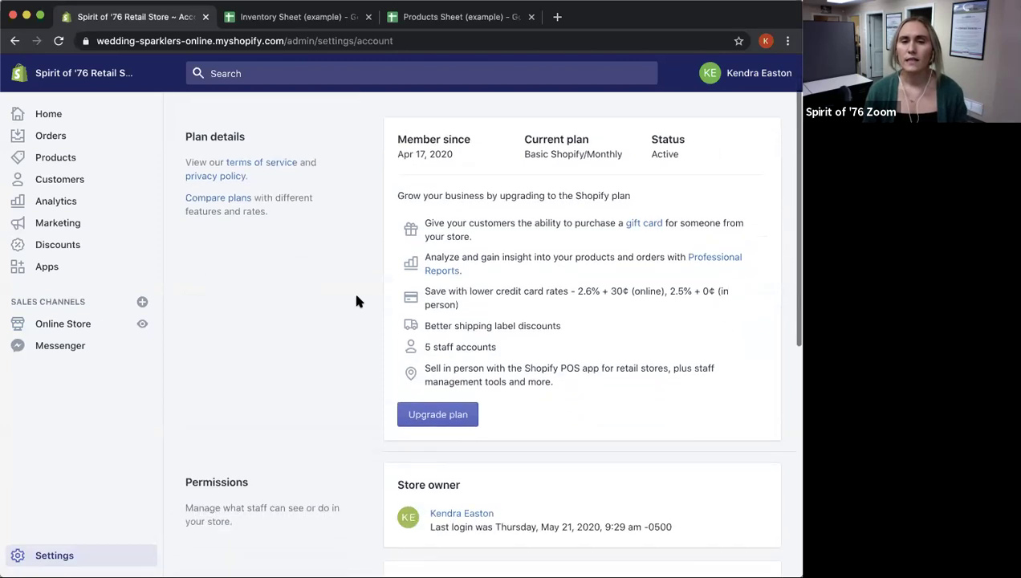
scroll(357, 300, "down", 1)
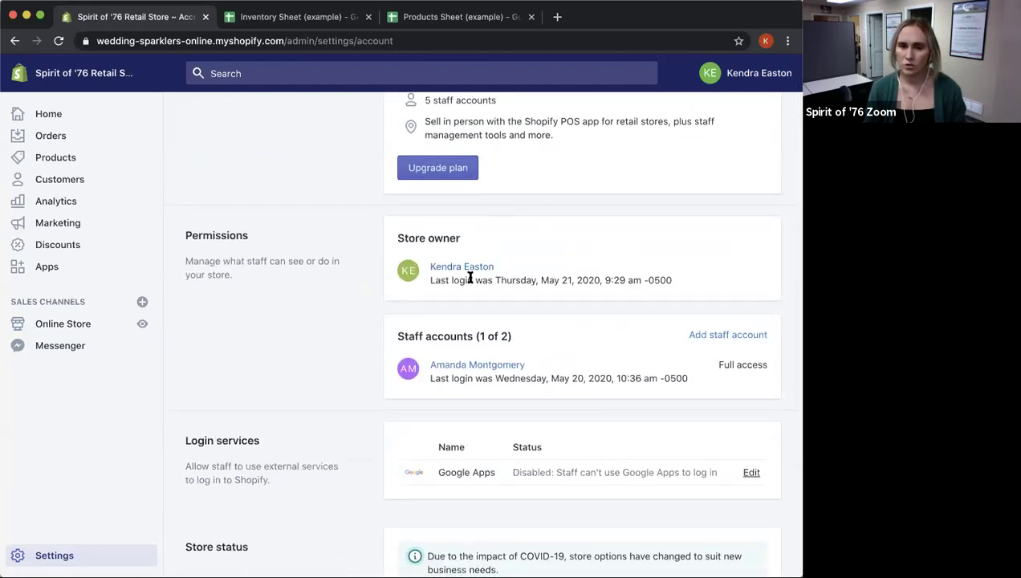
scroll(467, 276, "down", 2)
left_click_drag(399, 247, 474, 250)
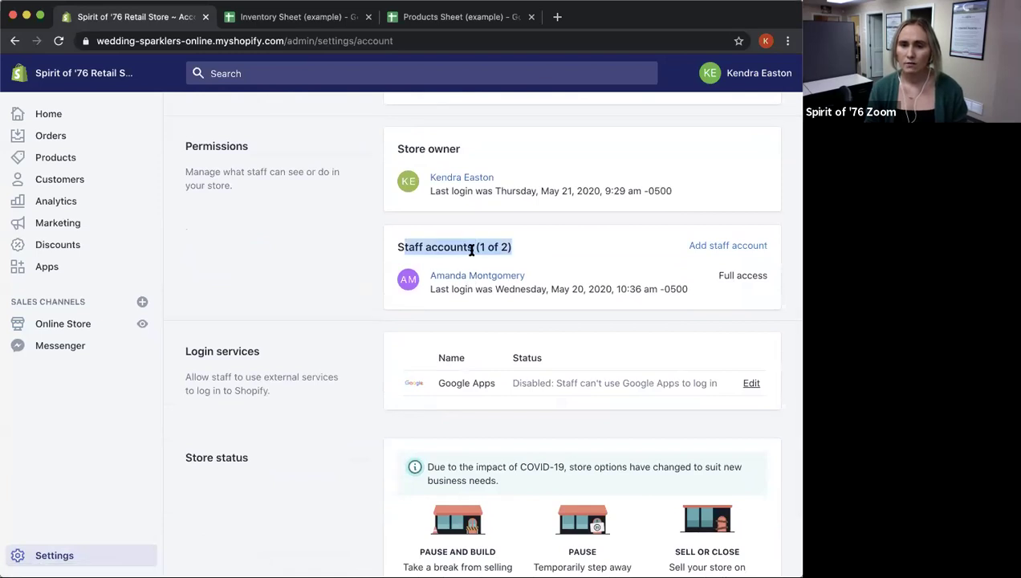
left_click(459, 245)
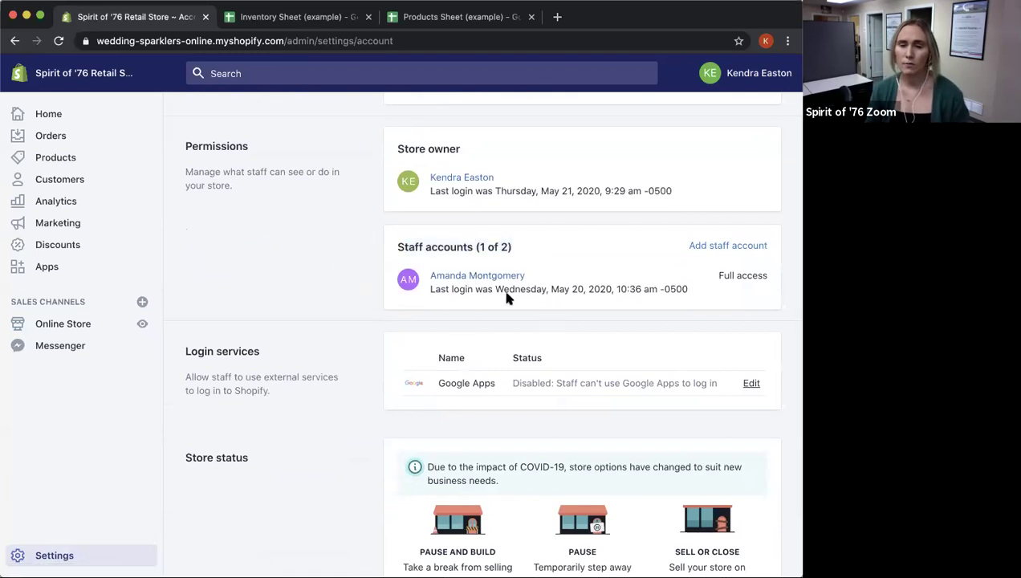
scroll(497, 296, "down", 1)
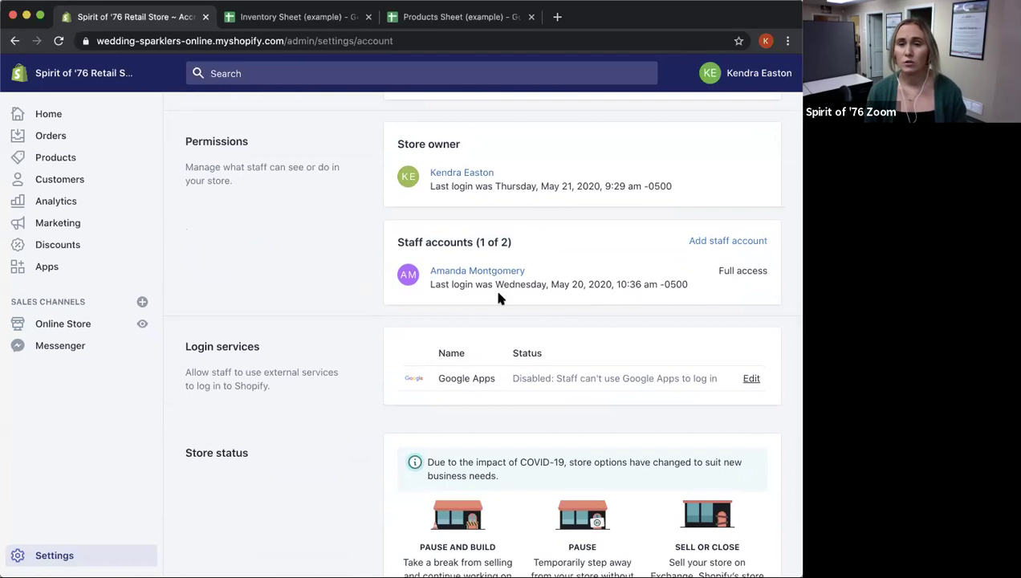
scroll(498, 299, "down", 3)
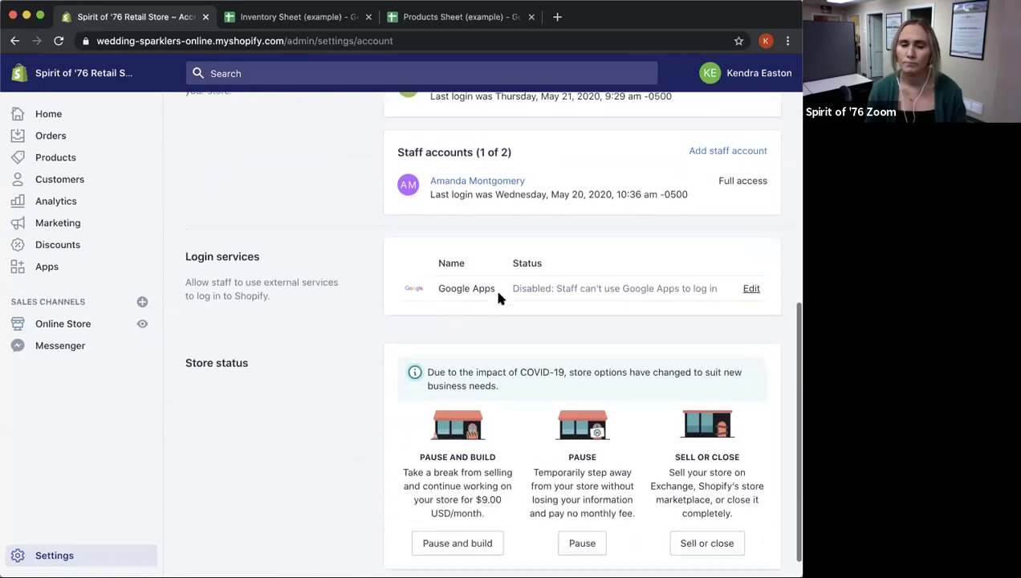
left_click_drag(211, 337, 181, 329)
left_click(181, 329)
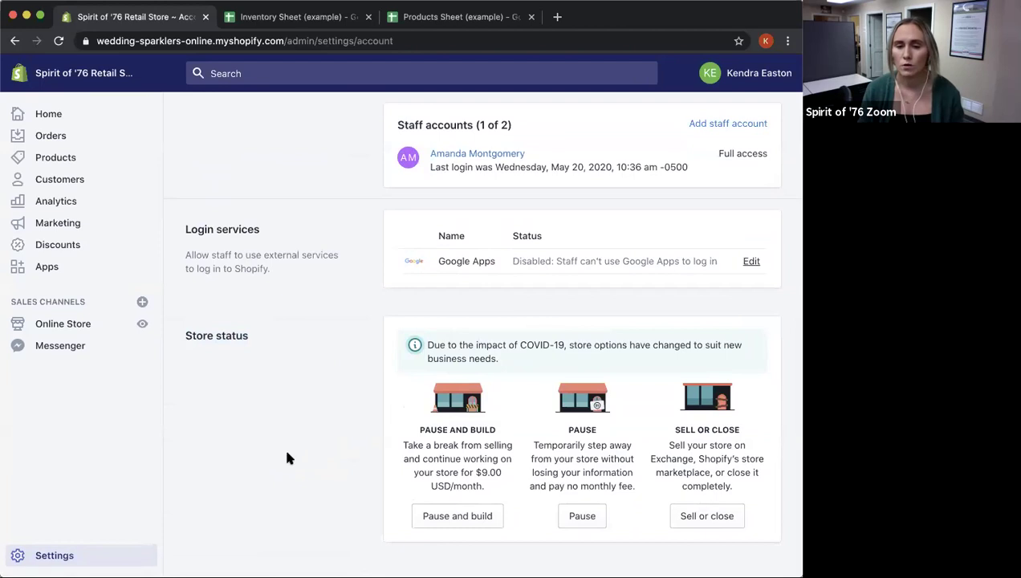
left_click_drag(502, 473, 475, 473)
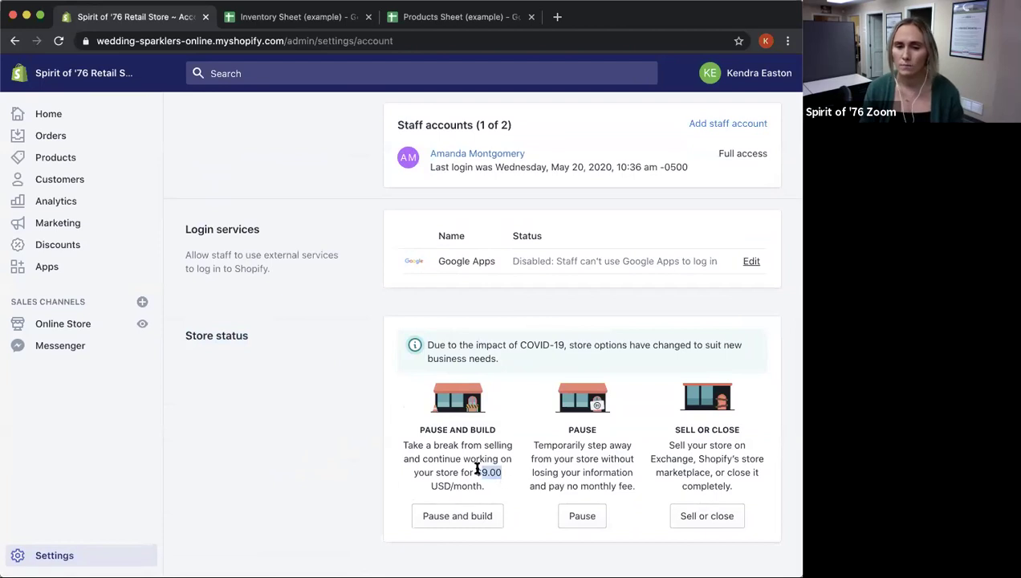
left_click(362, 470)
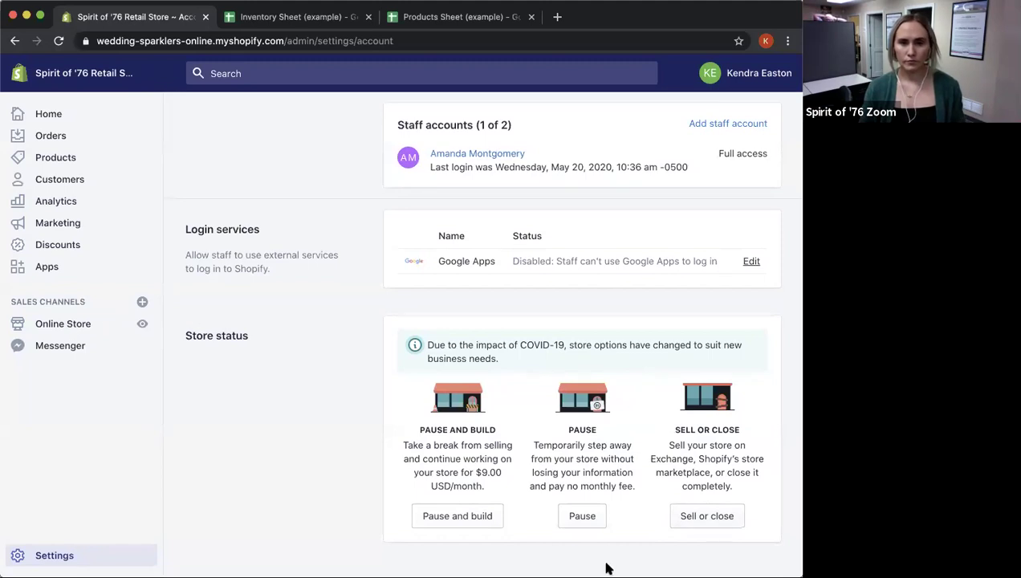
- Return to the Shopify Webinar slideshow and bring up slide 29 about the Payments setting
key("super+Tab")
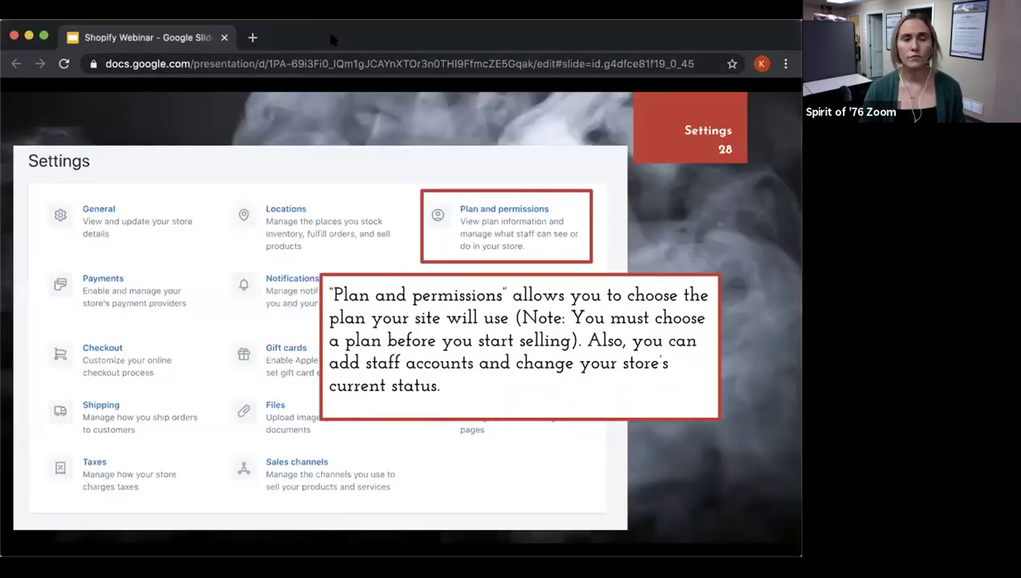
key("Left")
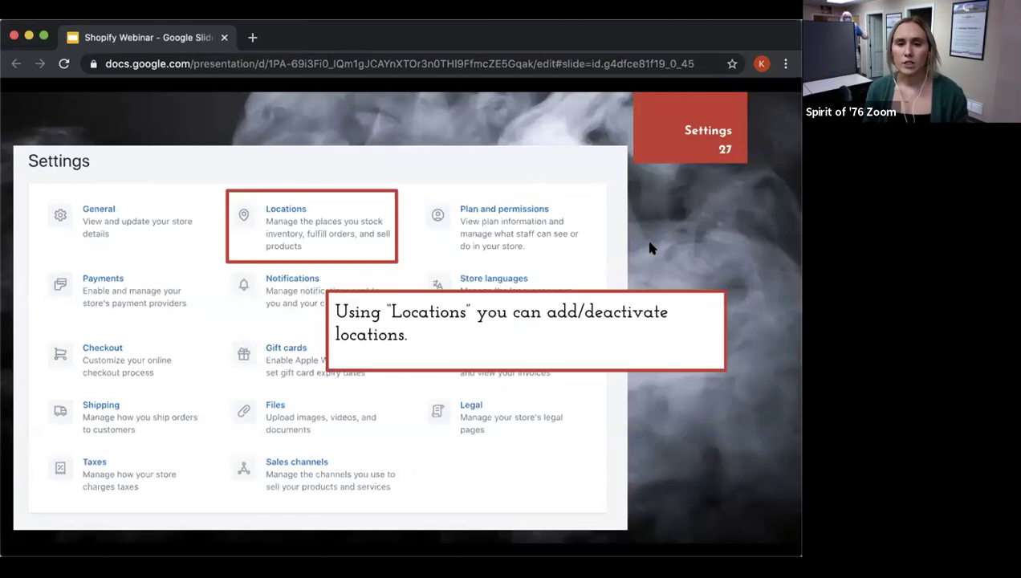
key("Right")
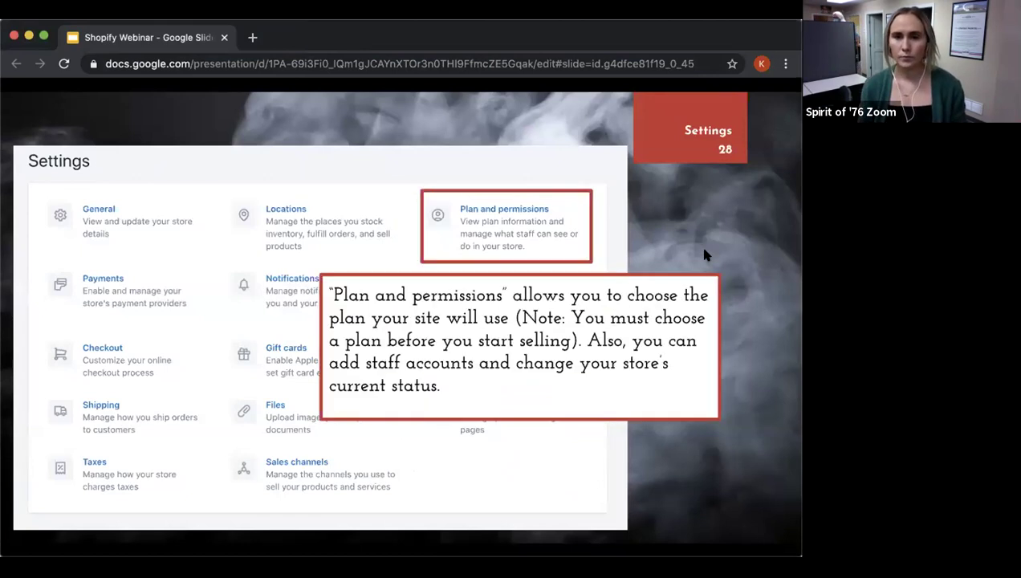
key("Right")
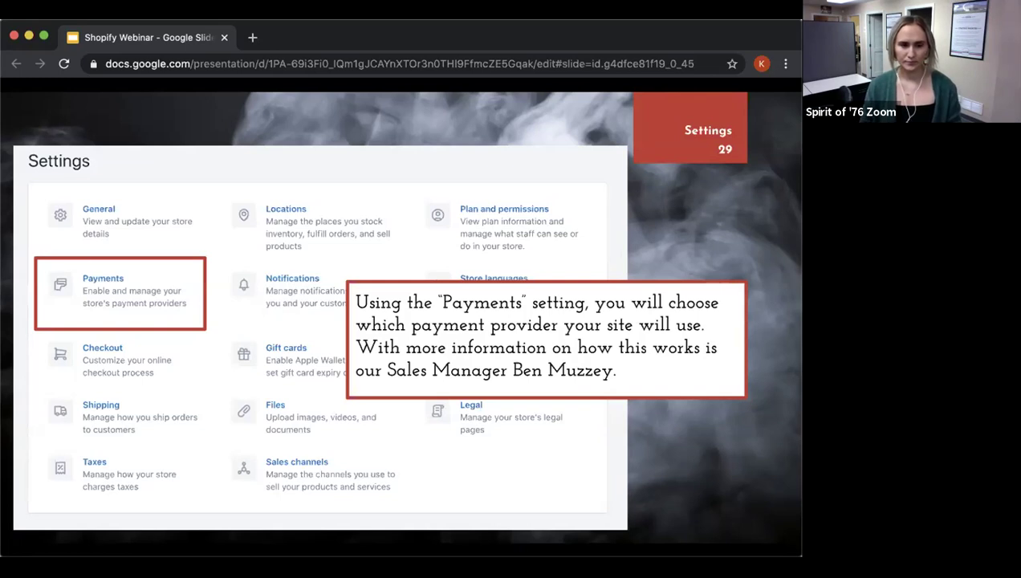
- Switch to the Shopify admin and examine the payment providers, alternative and manual payment methods, and payment capture options
mouse_move(253, 518)
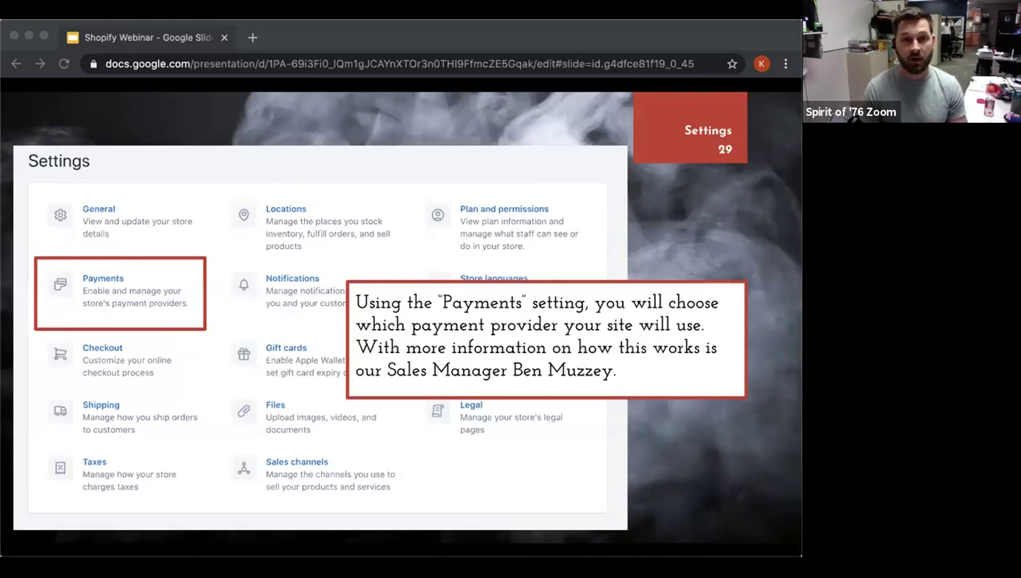
key("super+Tab")
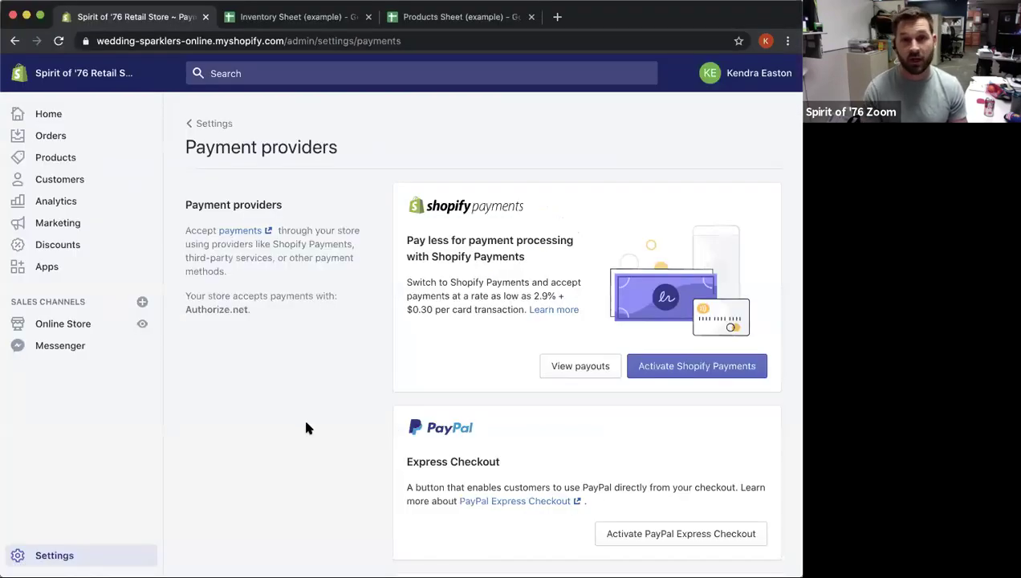
scroll(306, 428, "down", 3)
scroll(306, 427, "down", 4)
scroll(306, 427, "down", 1)
scroll(305, 428, "down", 5)
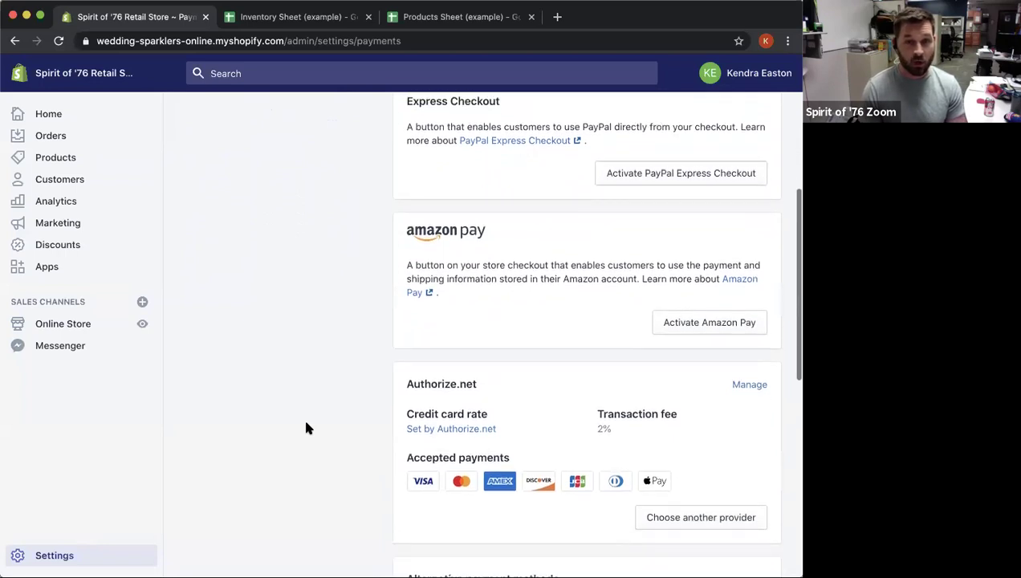
scroll(306, 427, "down", 5)
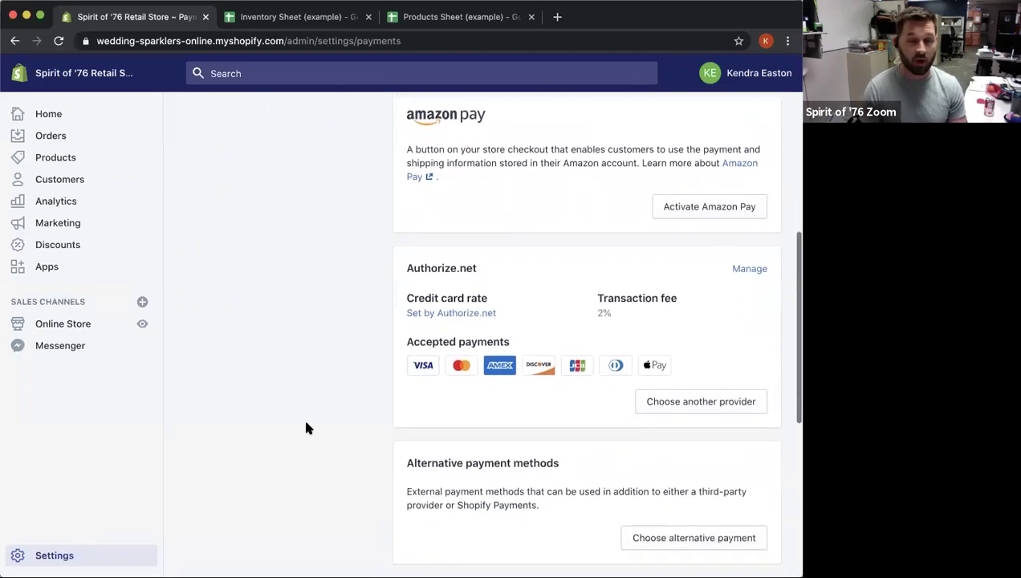
scroll(306, 428, "down", 4)
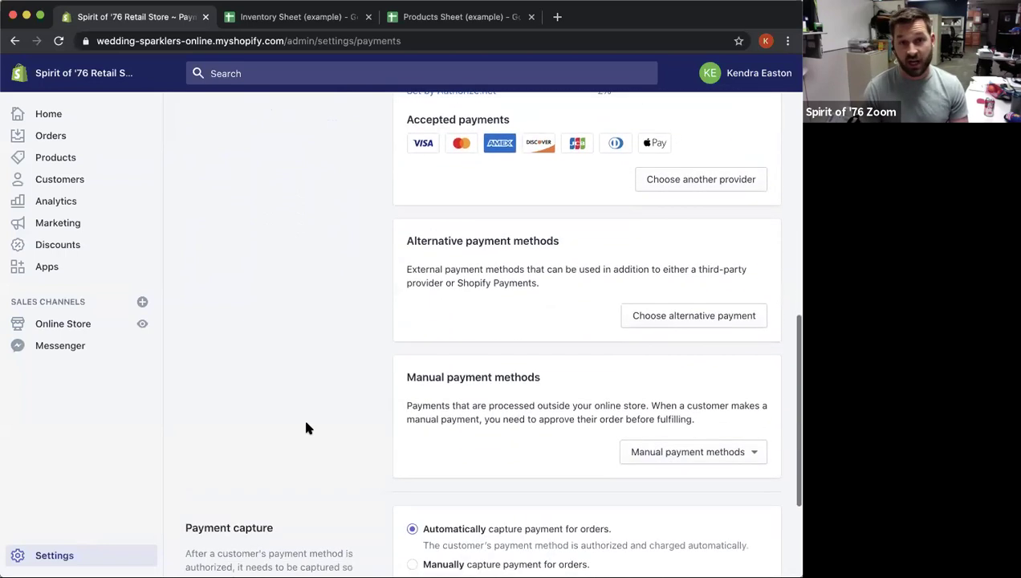
scroll(305, 428, "down", 1)
scroll(306, 427, "down", 5)
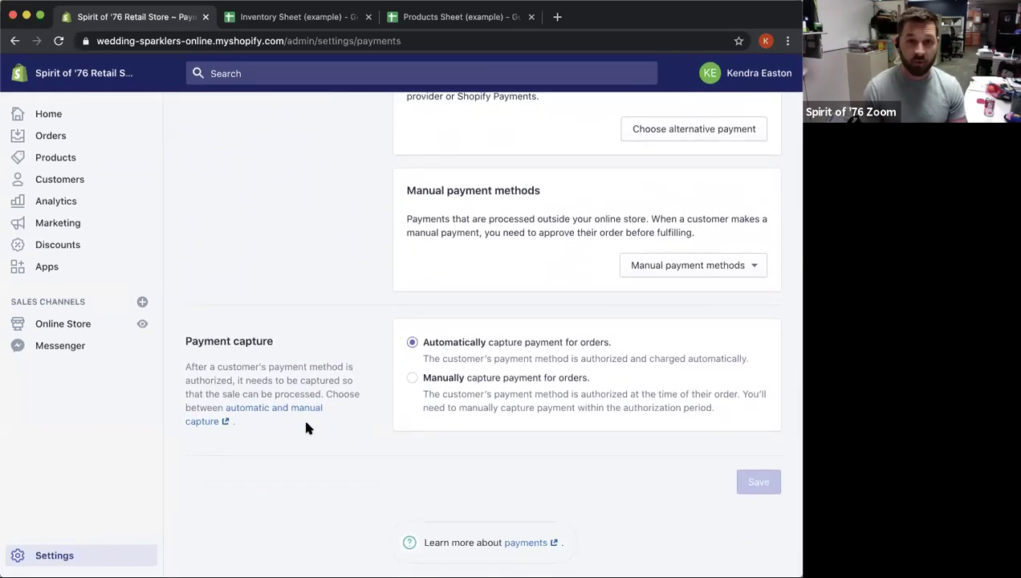
scroll(305, 428, "up", 3)
scroll(306, 427, "up", 3)
scroll(305, 428, "up", 3)
scroll(305, 428, "up", 3)
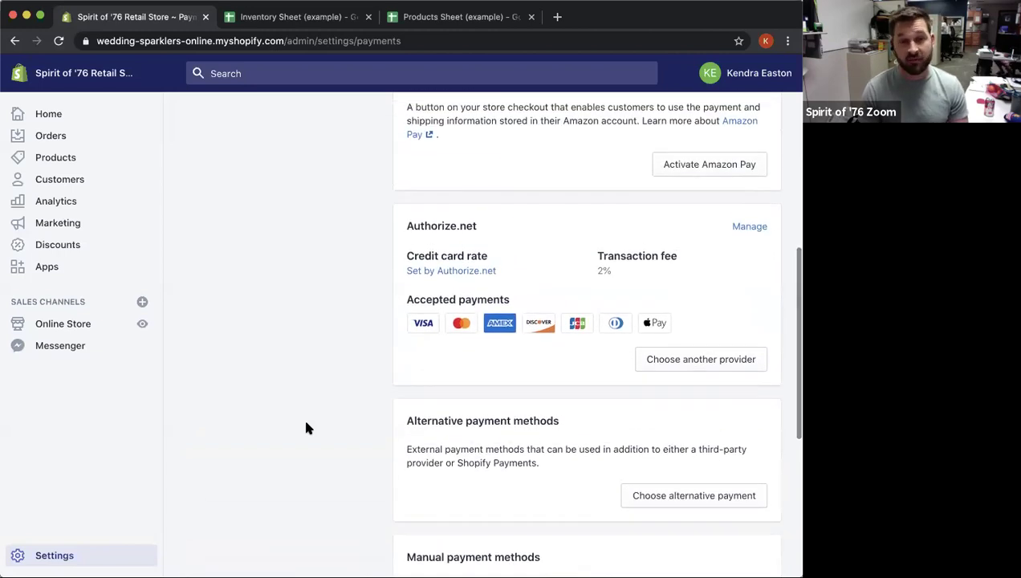
scroll(306, 428, "up", 6)
scroll(305, 428, "up", 8)
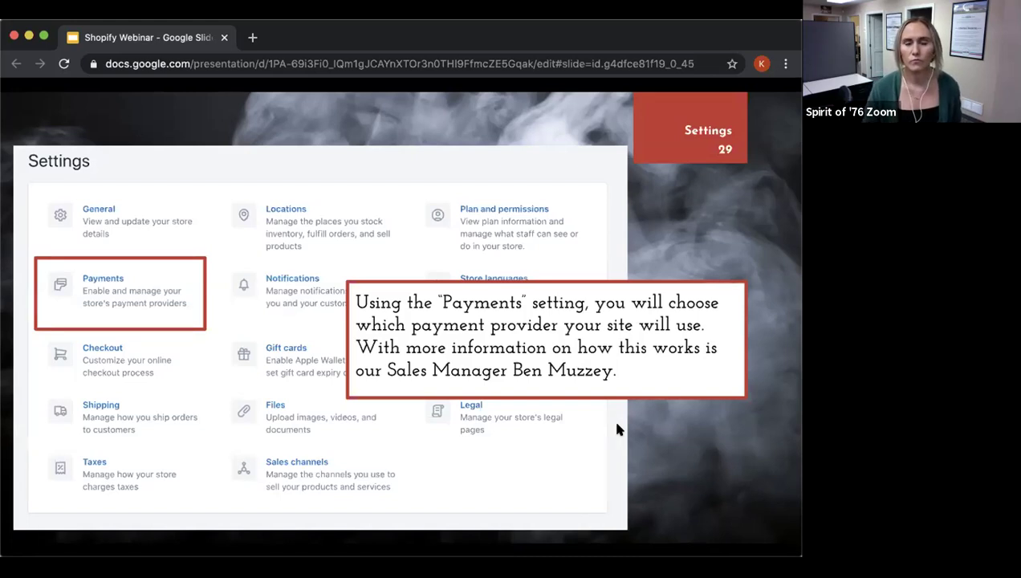
- Bring up slide 30 about Notifications in the Shopify Webinar slideshow
key("Right")
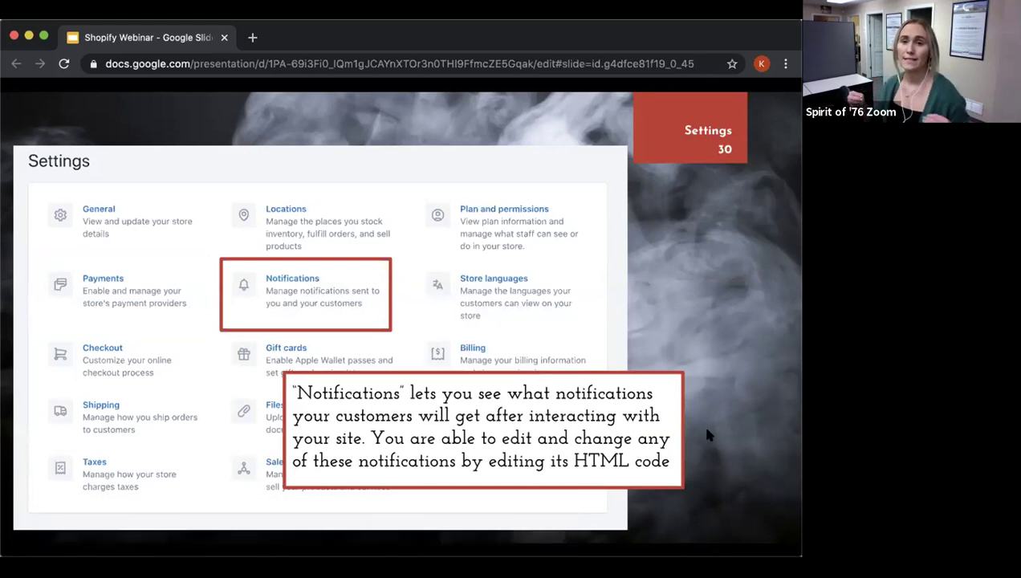
key("Right")
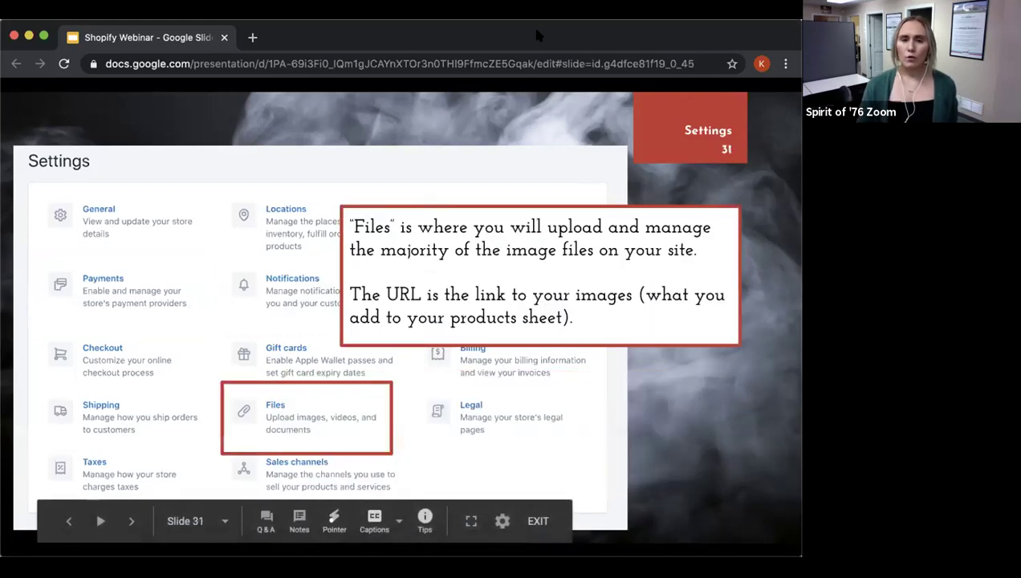
key("Left")
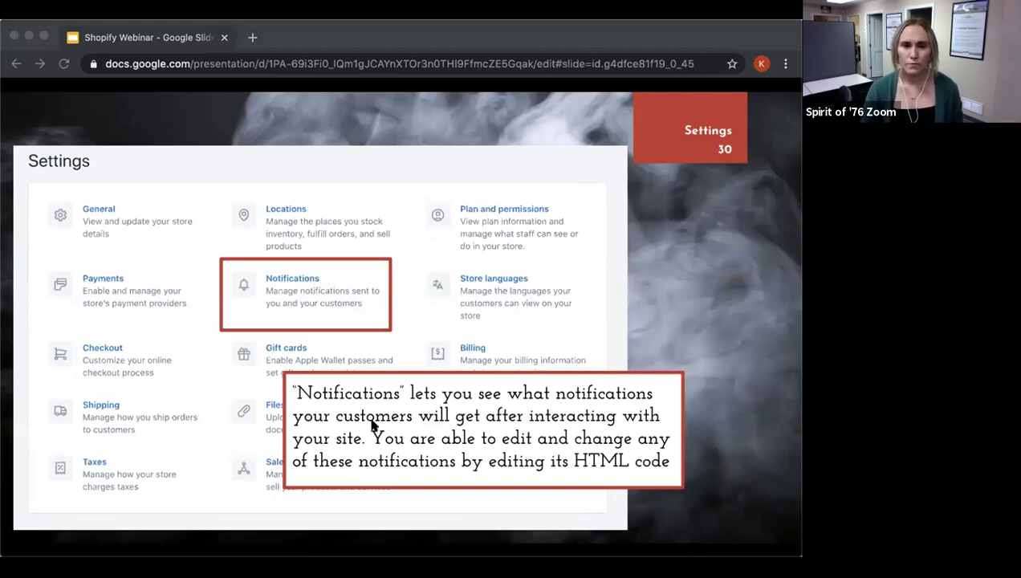
- Switch to the Shopify admin, open the Notifications settings and examine the order, shipping, delivery and customer notification templates
key("super+Tab")
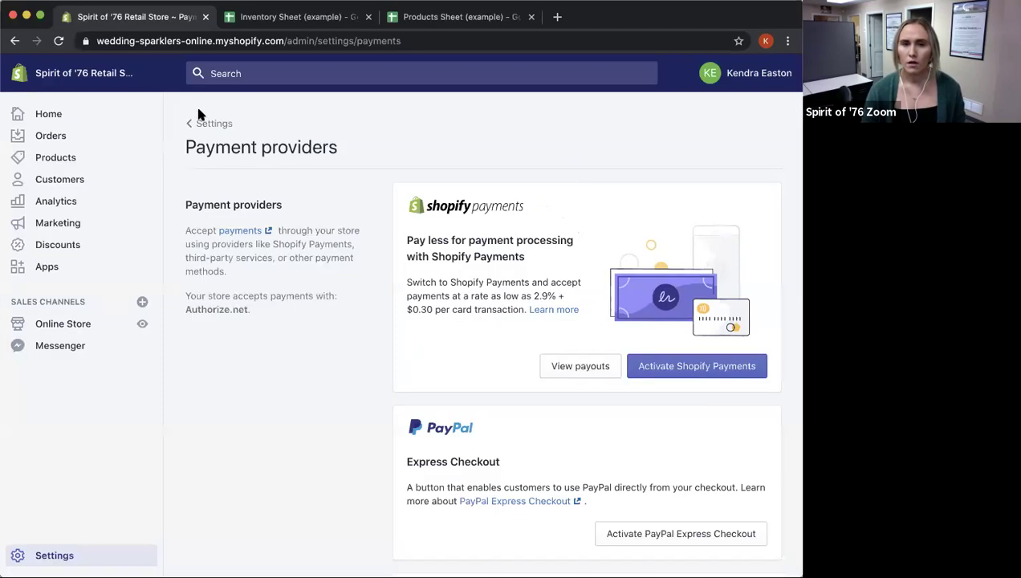
left_click(202, 123)
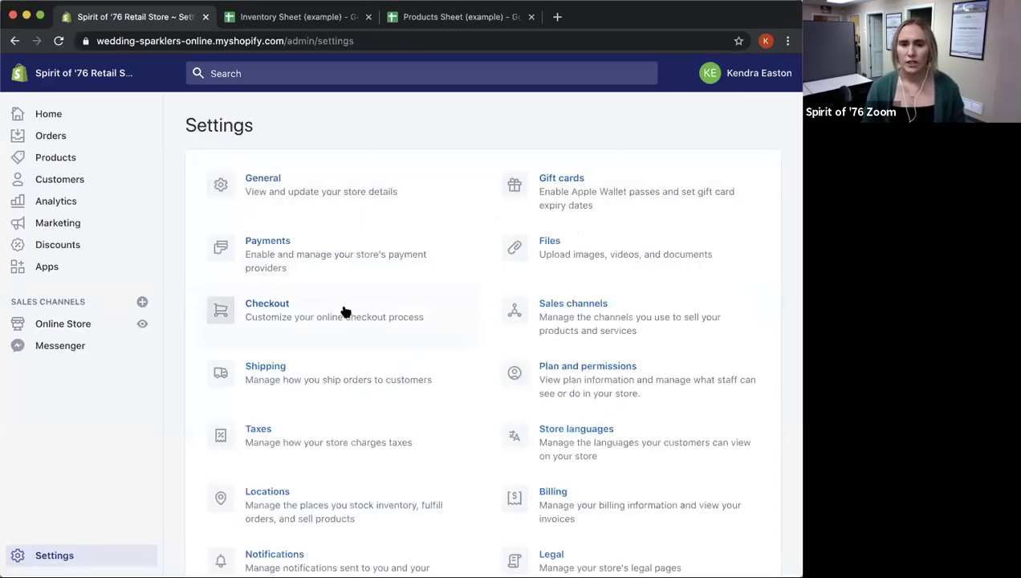
scroll(344, 311, "down", 2)
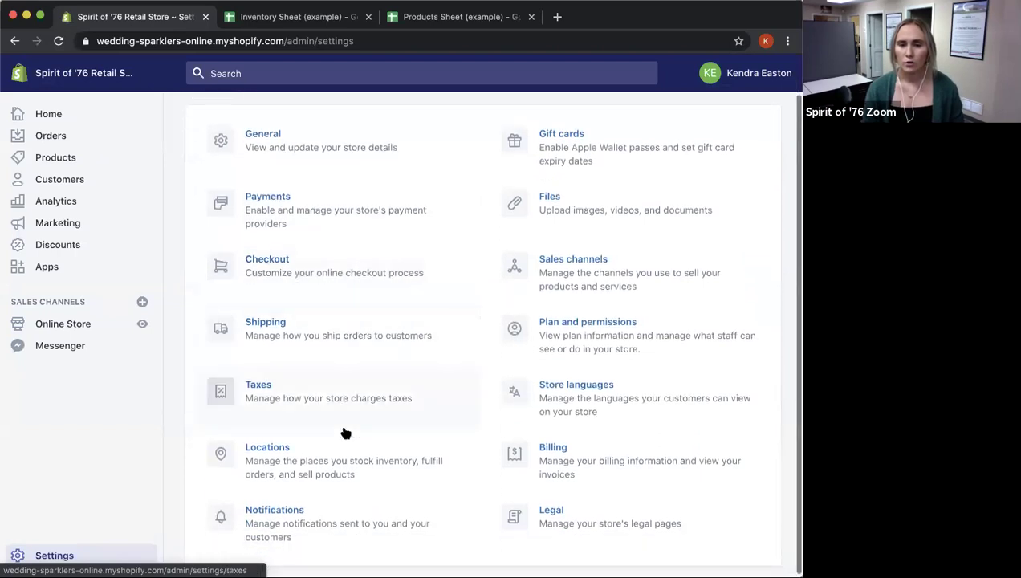
left_click(301, 535)
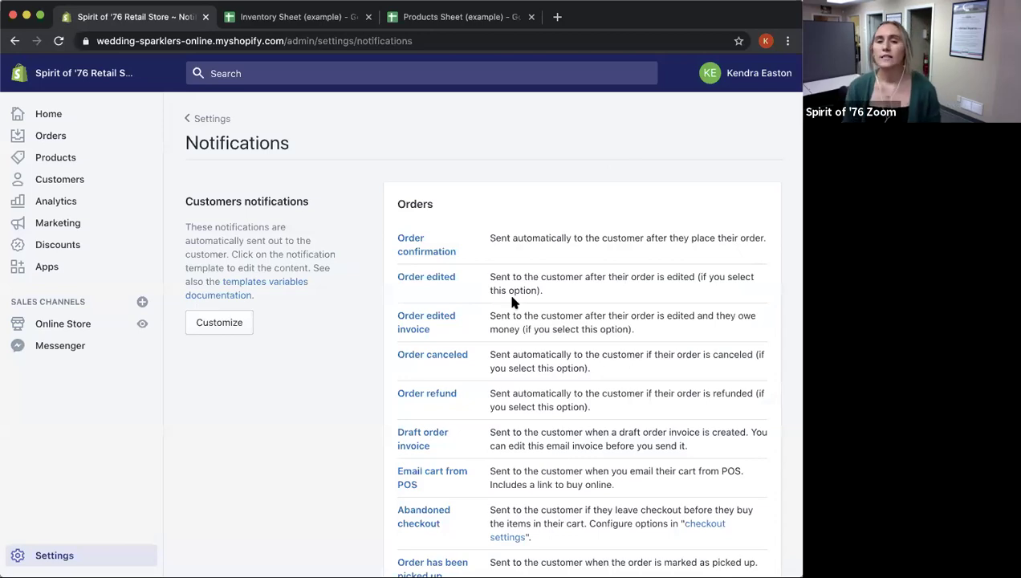
scroll(510, 298, "down", 5)
scroll(514, 304, "down", 15)
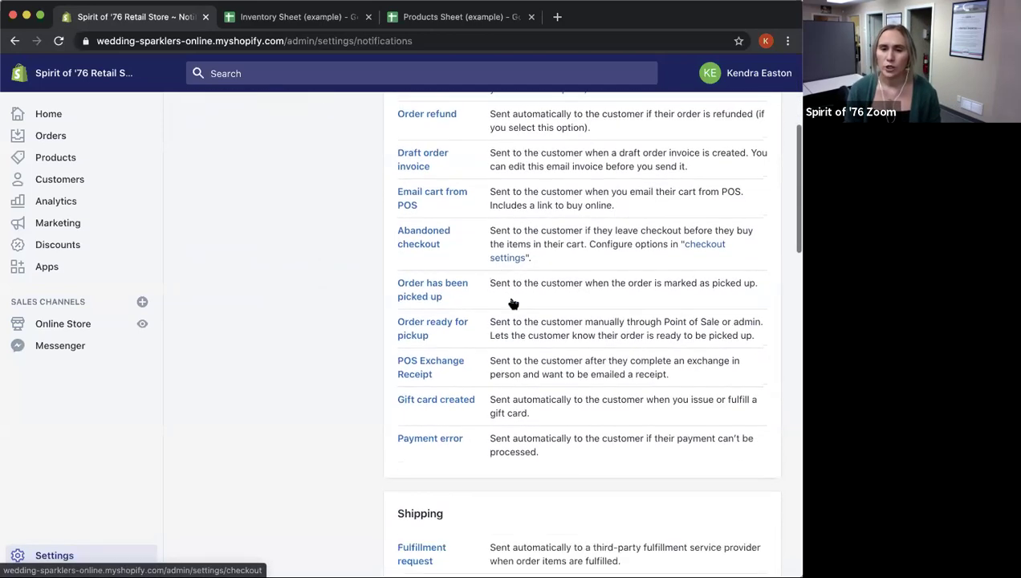
scroll(513, 303, "up", 20)
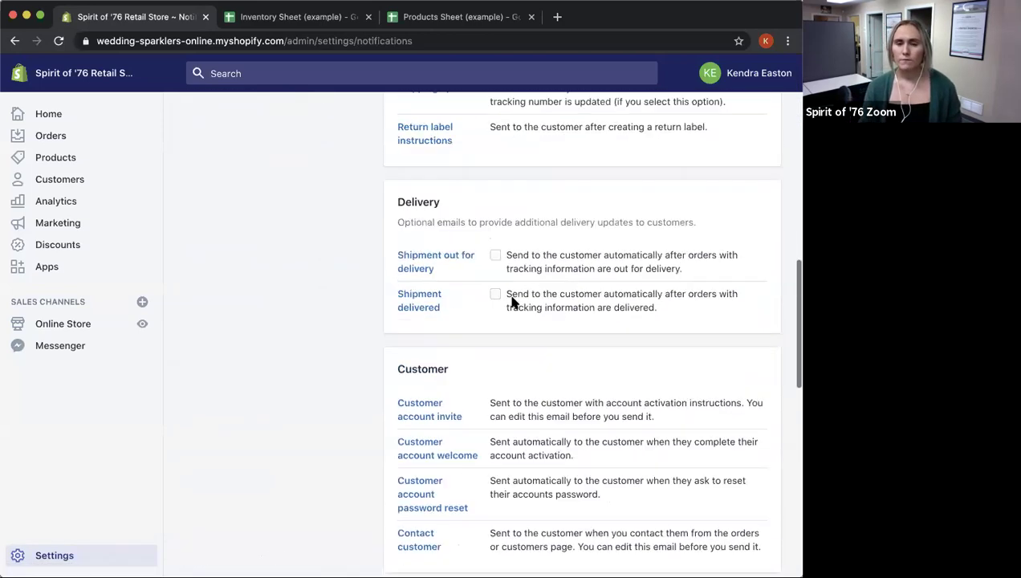
scroll(498, 257, "down", 1)
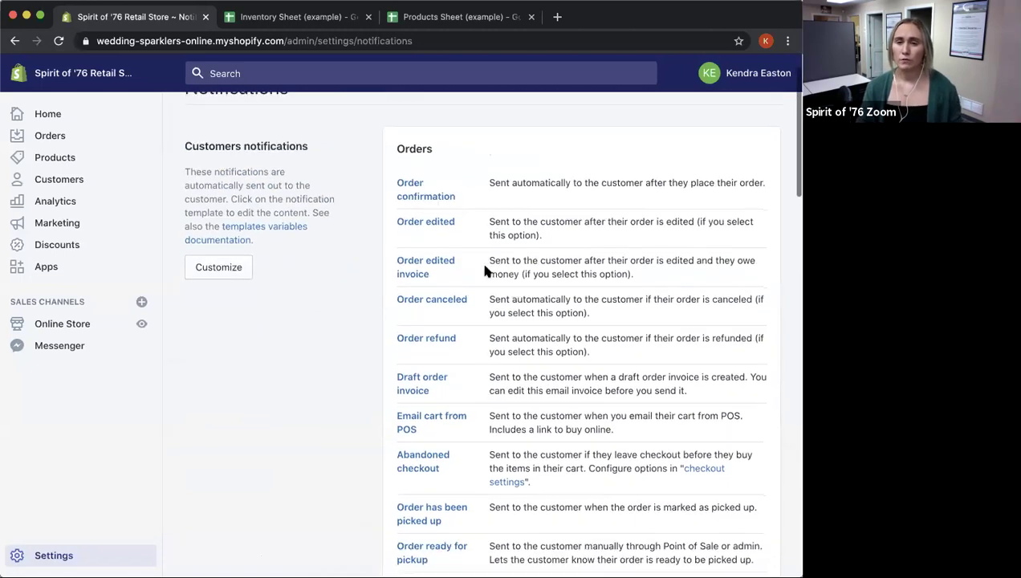
- Open the Order confirmation template and preview the email from its pickup message through the order summary and customer information
left_click(432, 203)
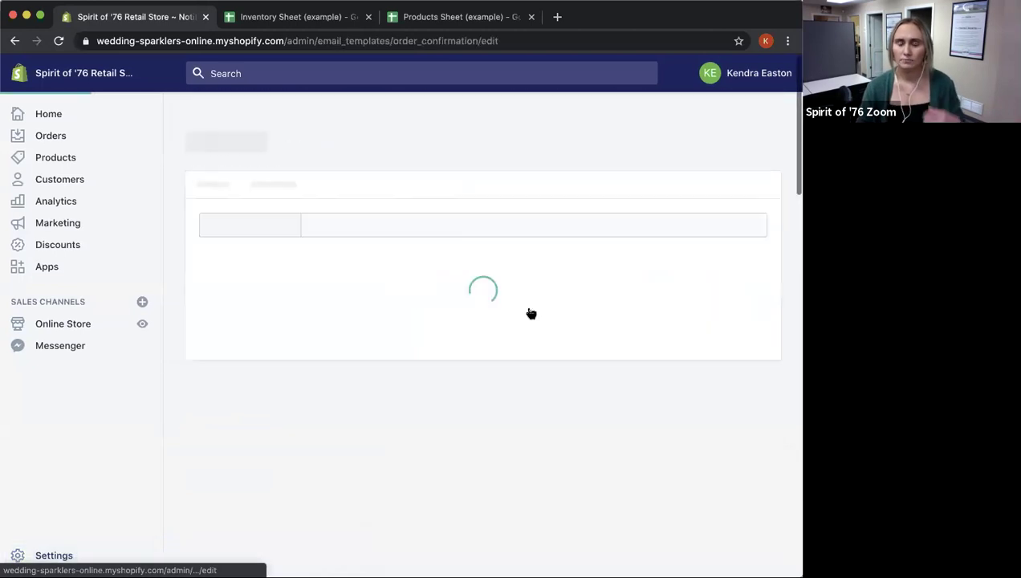
scroll(526, 298, "down", 1)
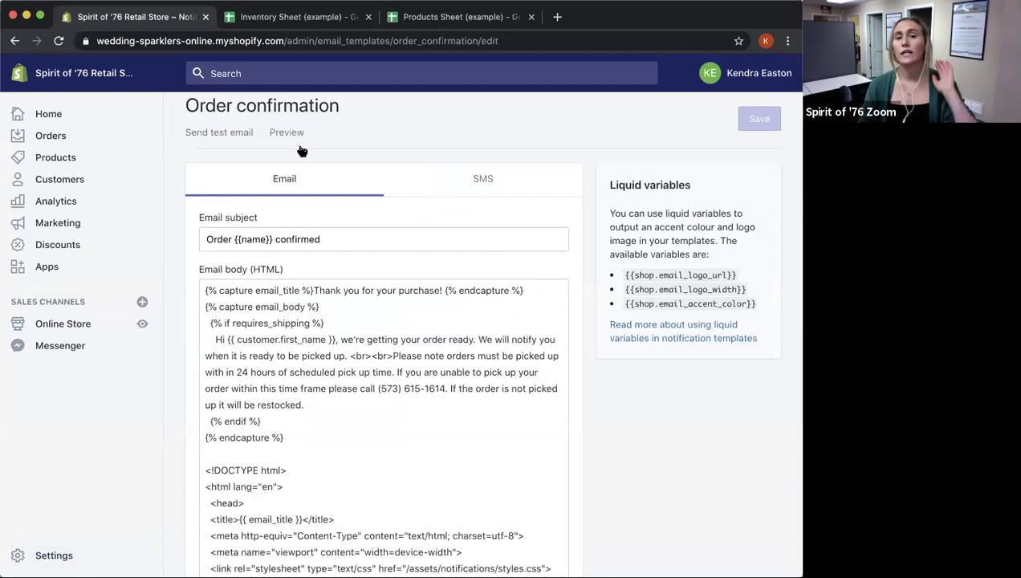
scroll(221, 168, "up", 1)
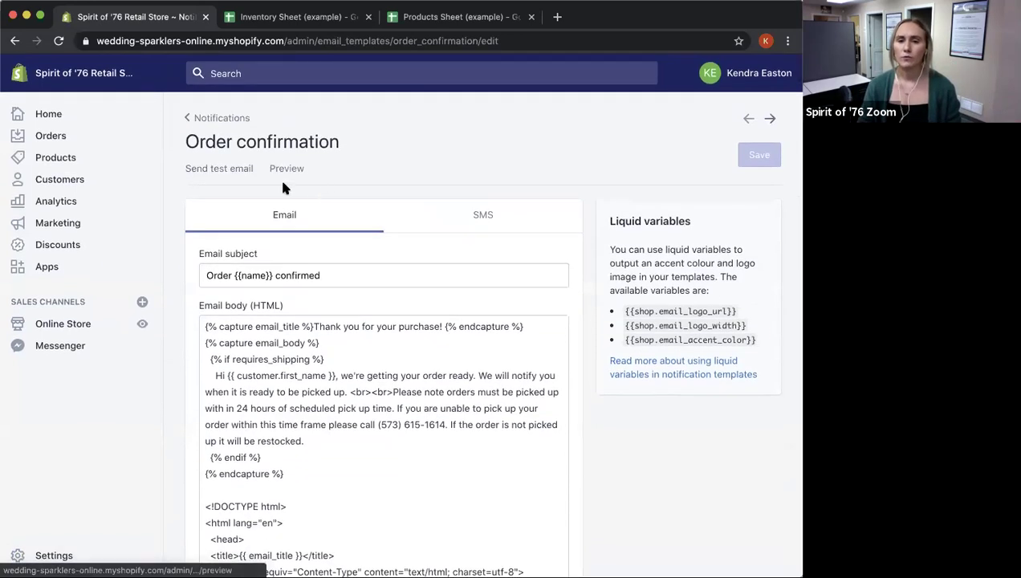
left_click(292, 169)
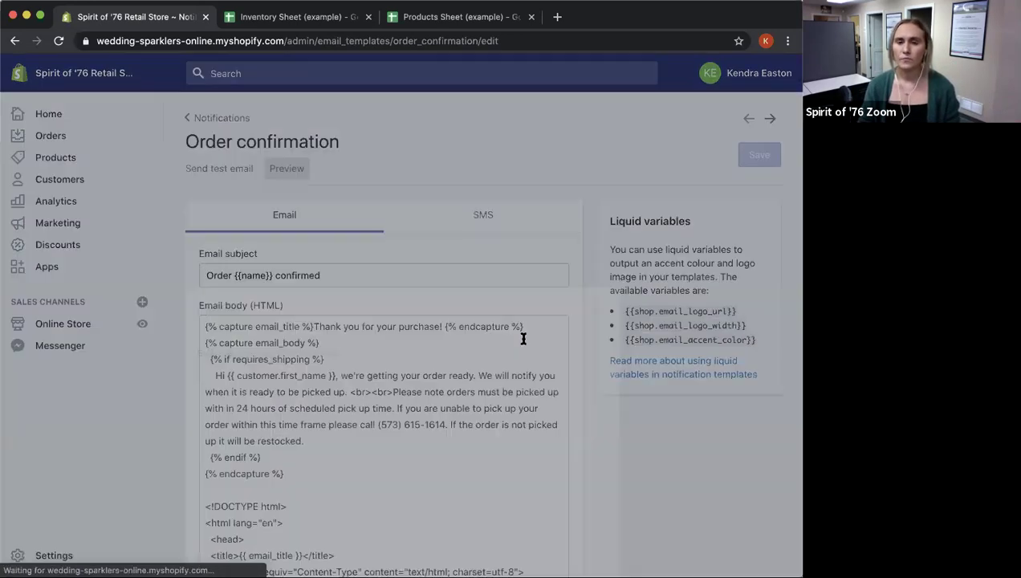
scroll(514, 370, "down", 6)
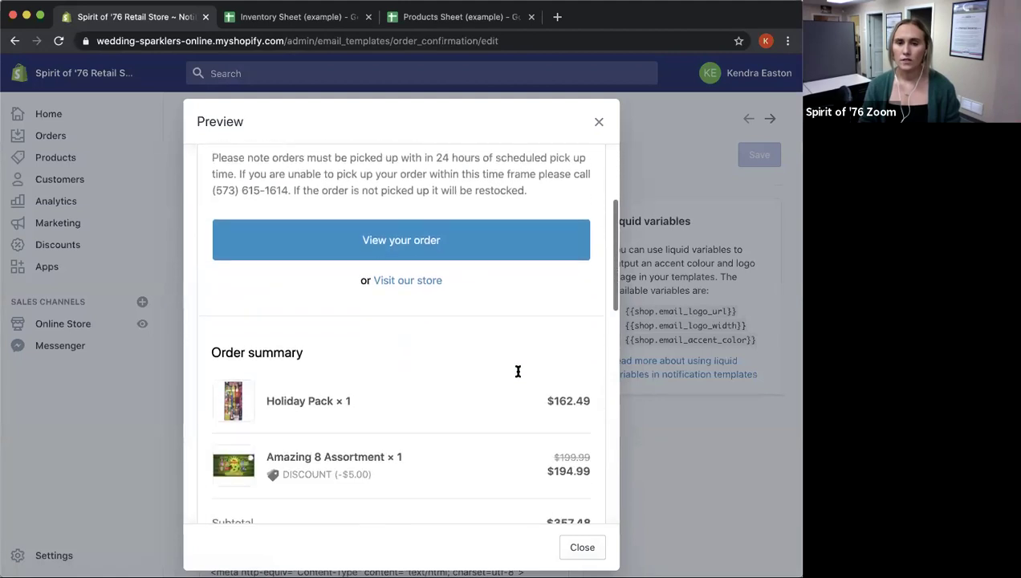
scroll(517, 375, "down", 12)
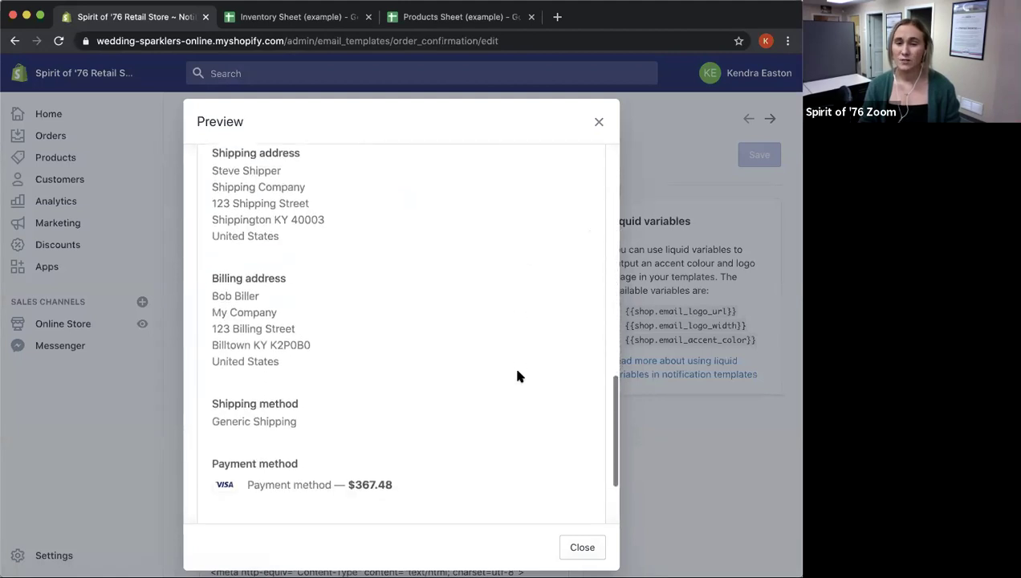
scroll(517, 376, "up", 5)
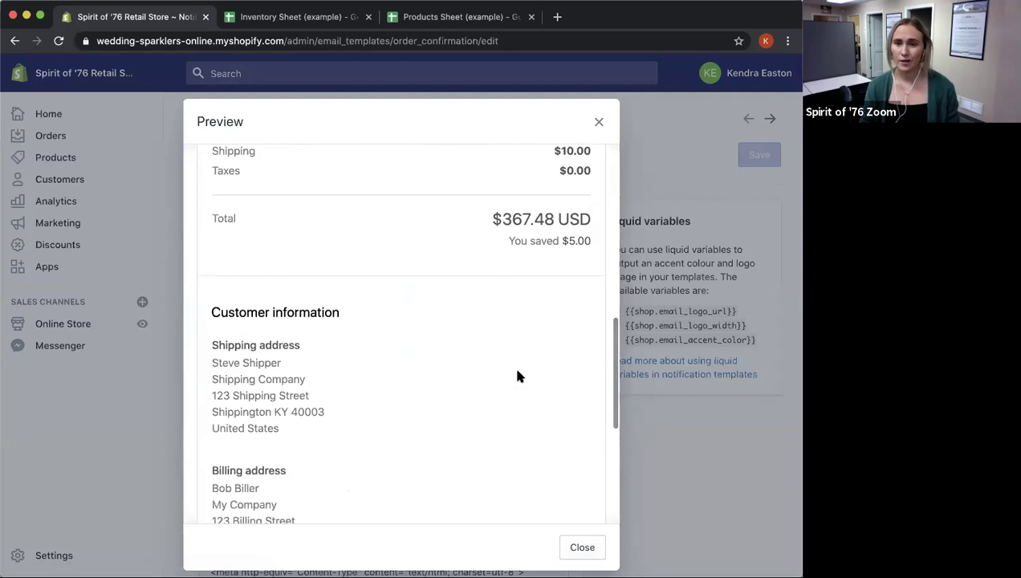
scroll(518, 376, "up", 2)
scroll(518, 376, "up", 10)
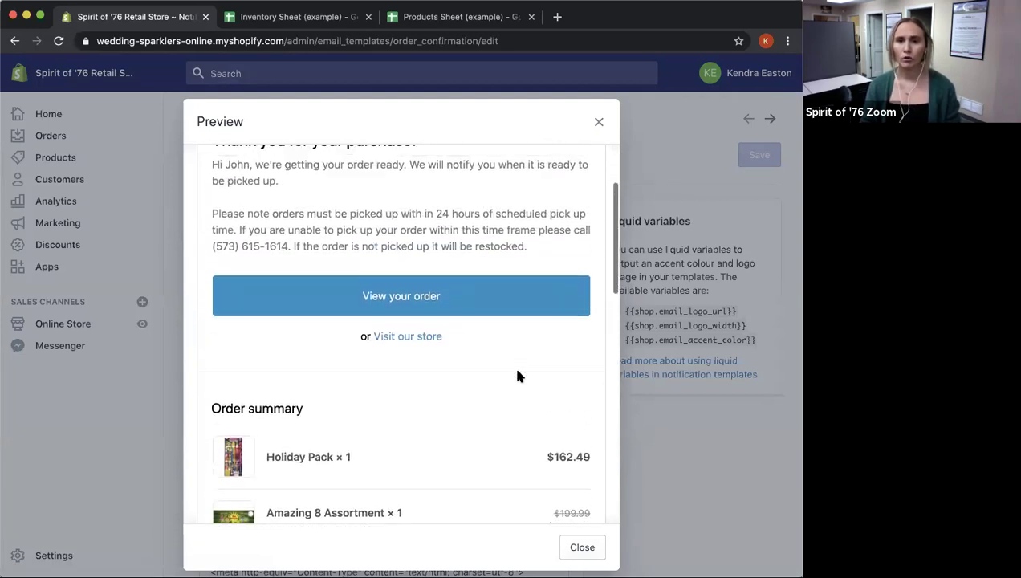
left_click(597, 122)
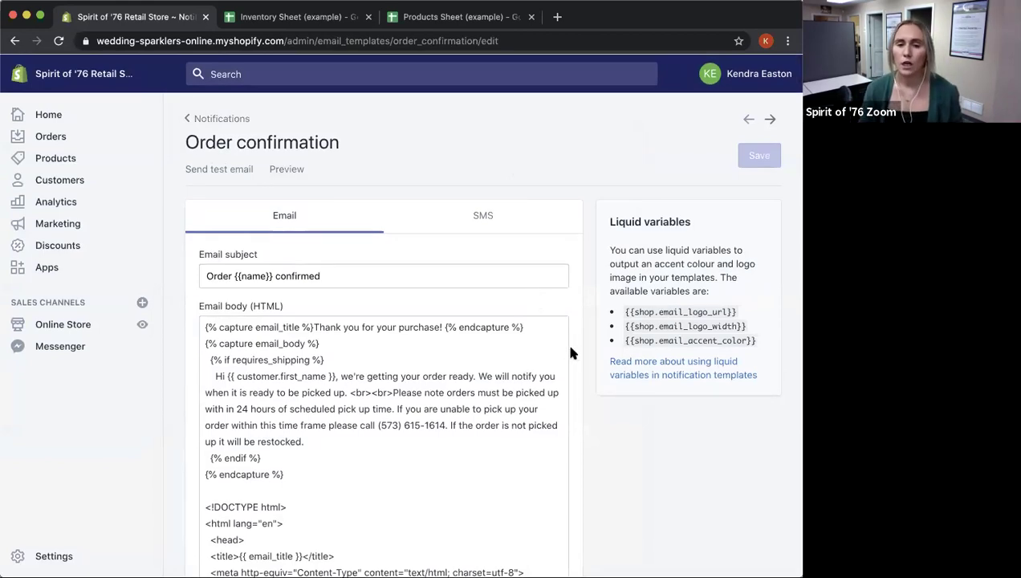
- Highlight the pickup instructions in the Order confirmation email body, then return to the notifications list without editing
left_click_drag(287, 391, 528, 441)
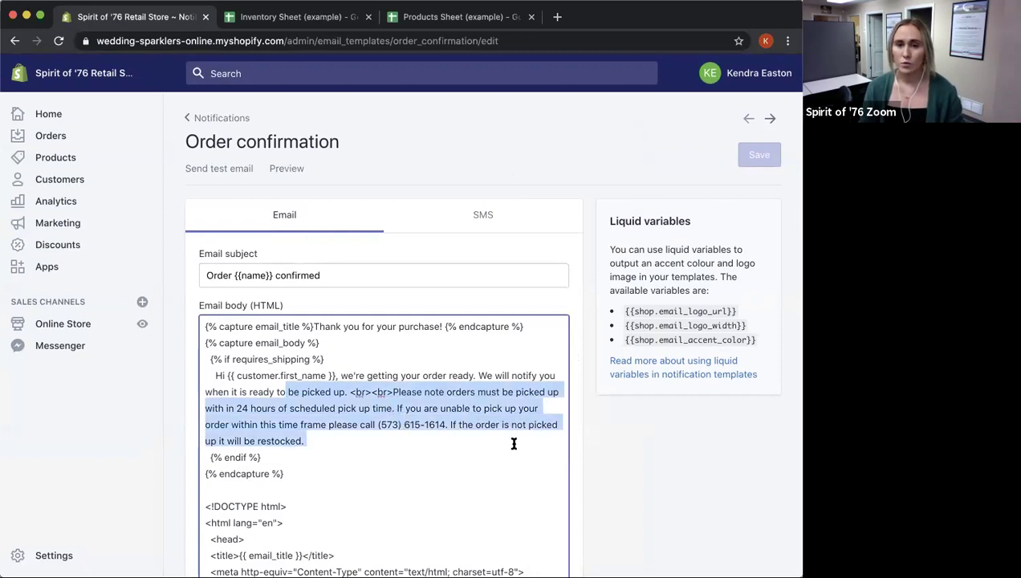
left_click(393, 453)
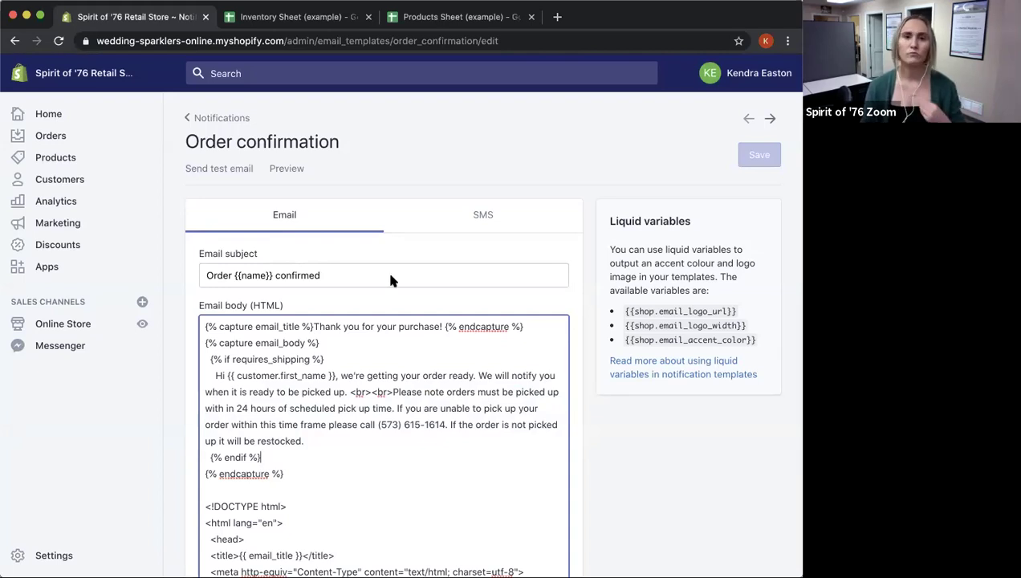
left_click(225, 120)
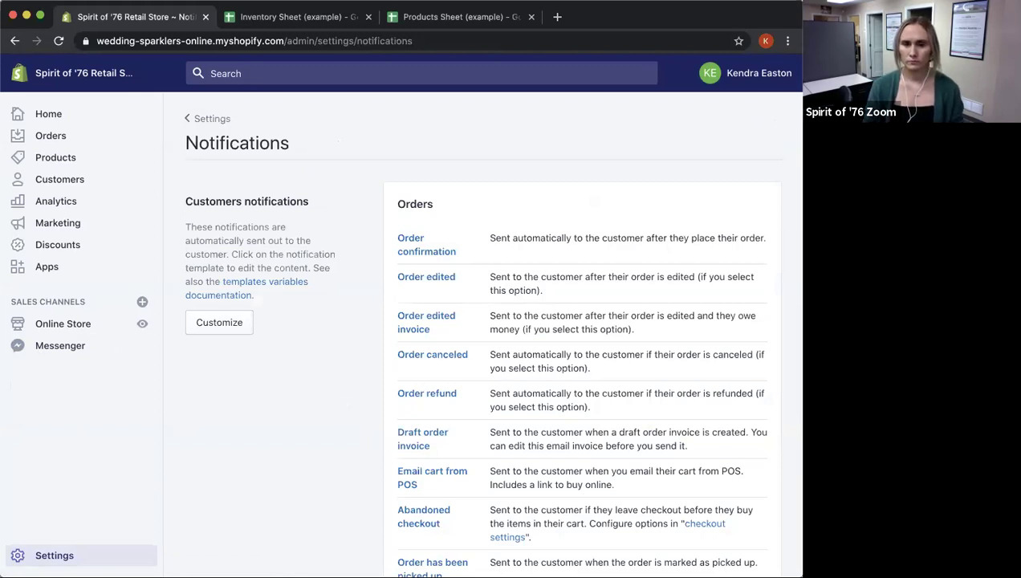
- Return to the Shopify Webinar slideshow and bring up slide 31 about the Files setting
key("super+Tab")
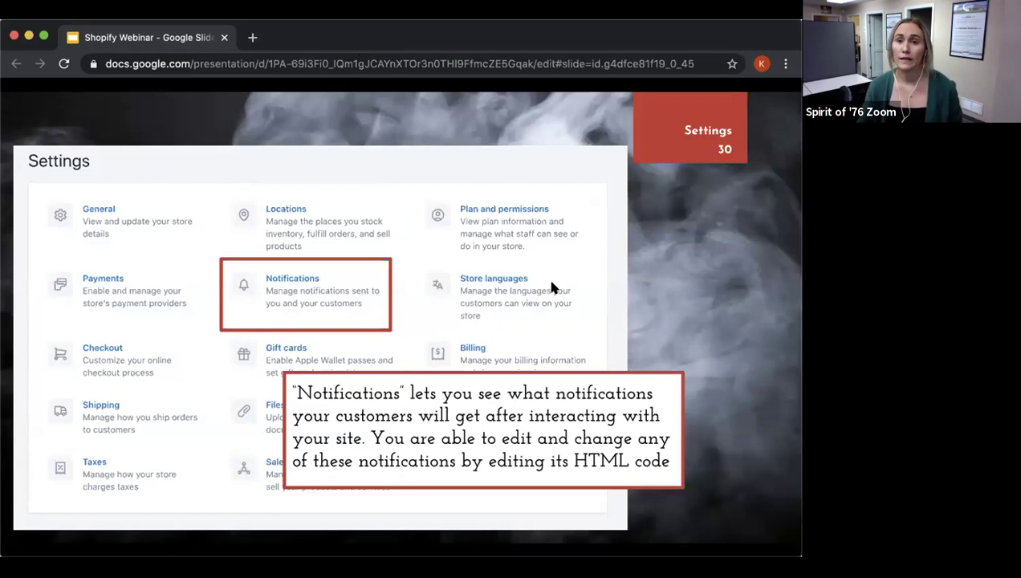
left_click(755, 318)
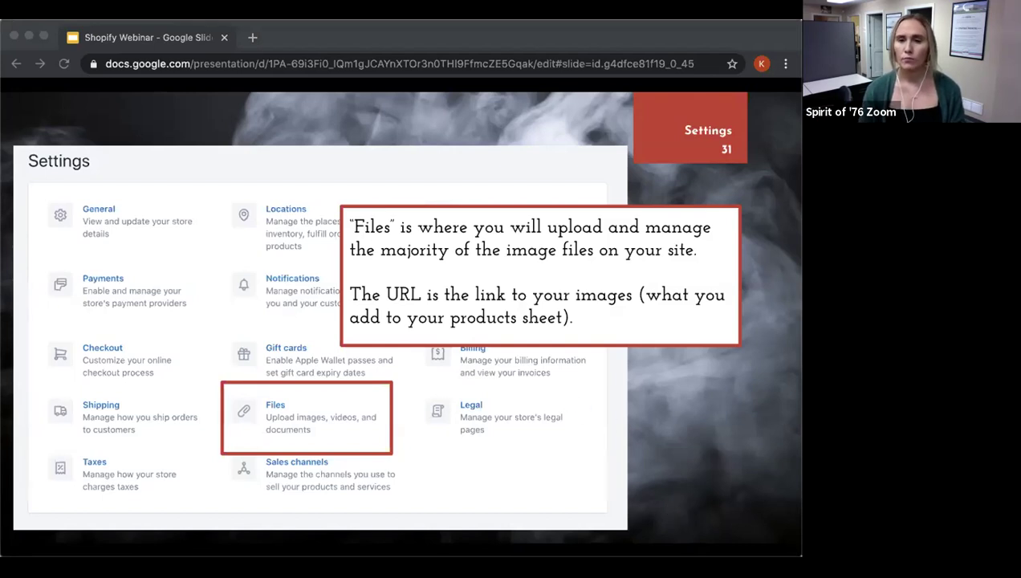
- Switch to the Shopify admin and open the Files settings page
key("super+Tab")
left_click(201, 117)
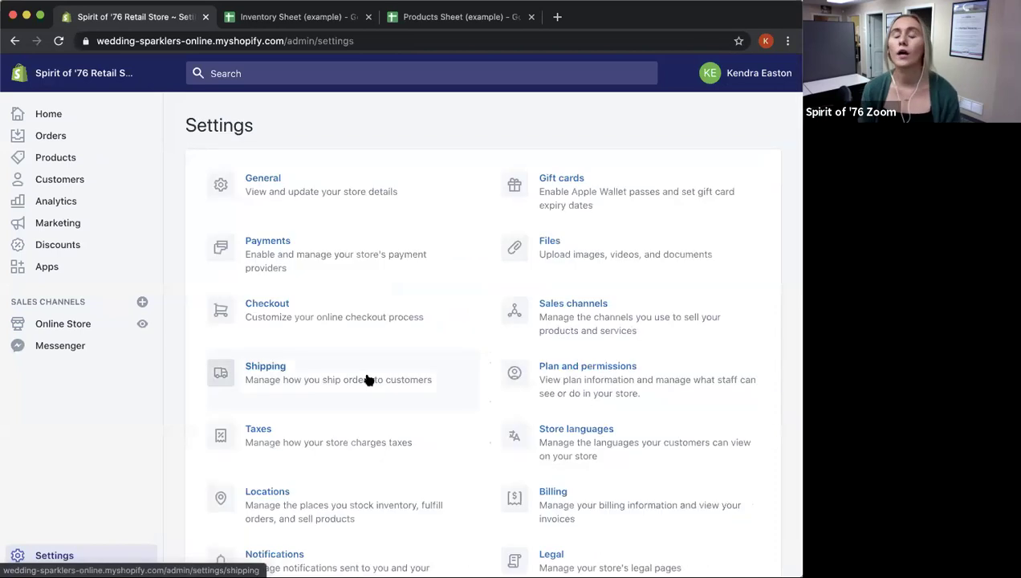
scroll(367, 380, "down", 1)
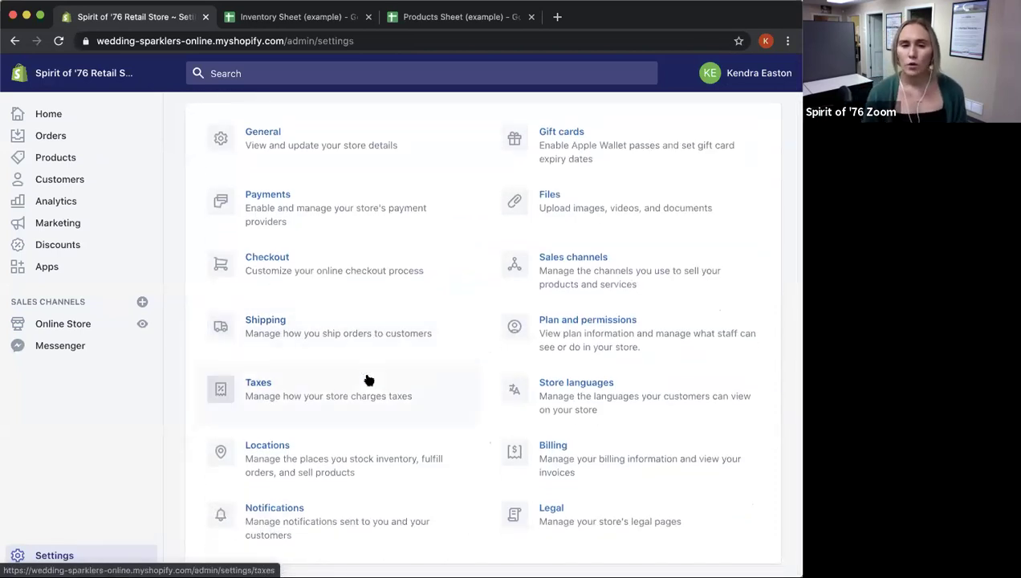
scroll(392, 382, "up", 1)
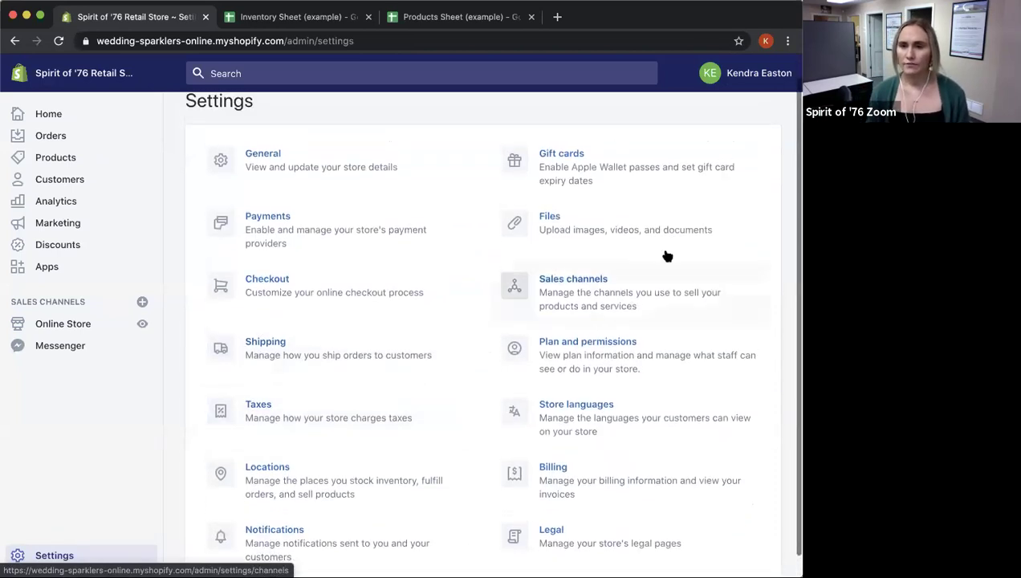
left_click(627, 232)
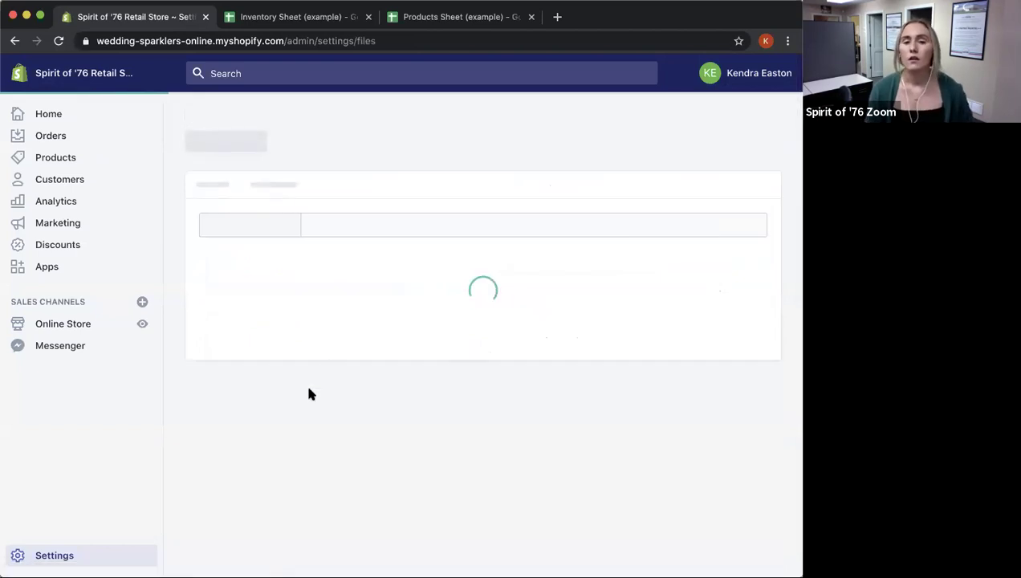
- Examine the uploaded image files listed in the Files settings, including their names, URLs and sizes
scroll(309, 389, "down", 5)
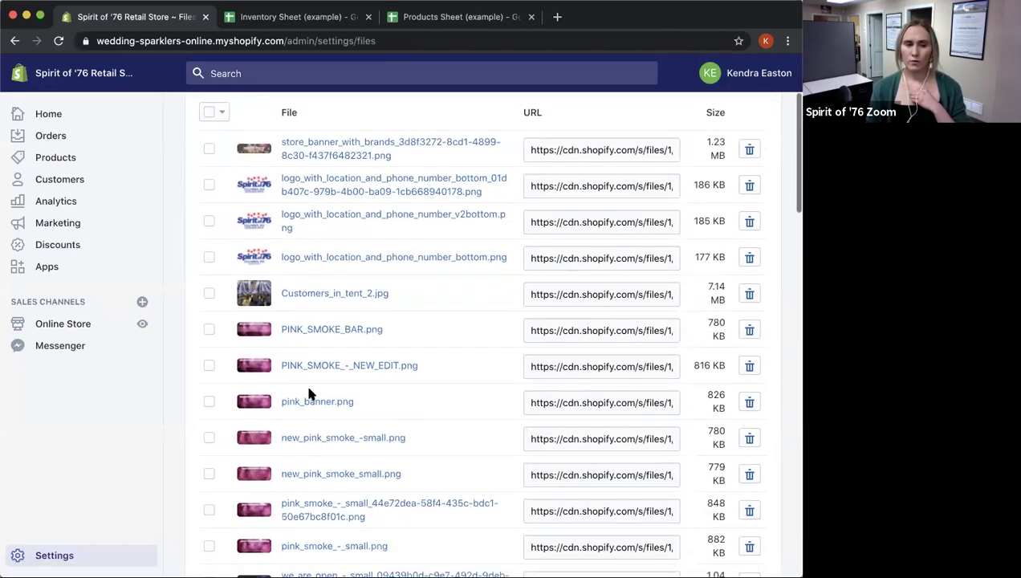
scroll(311, 395, "down", 6)
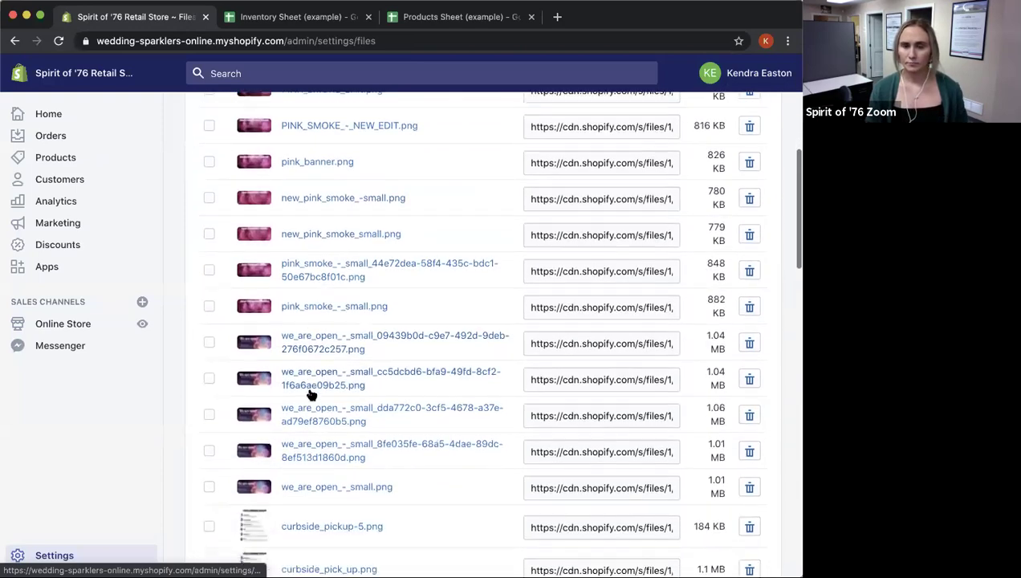
scroll(311, 394, "down", 15)
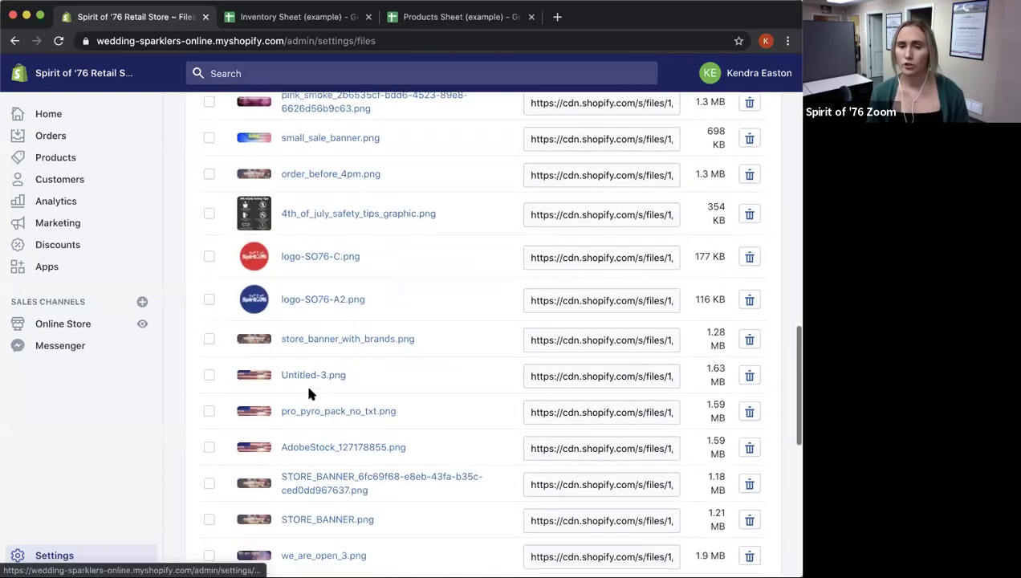
scroll(310, 393, "down", 15)
scroll(310, 393, "up", 16)
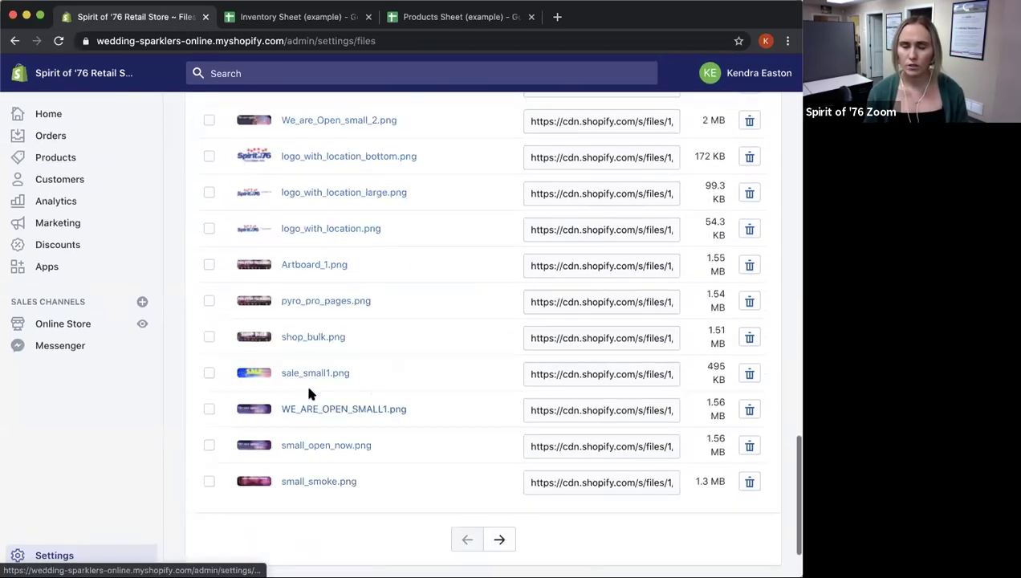
scroll(311, 393, "up", 20)
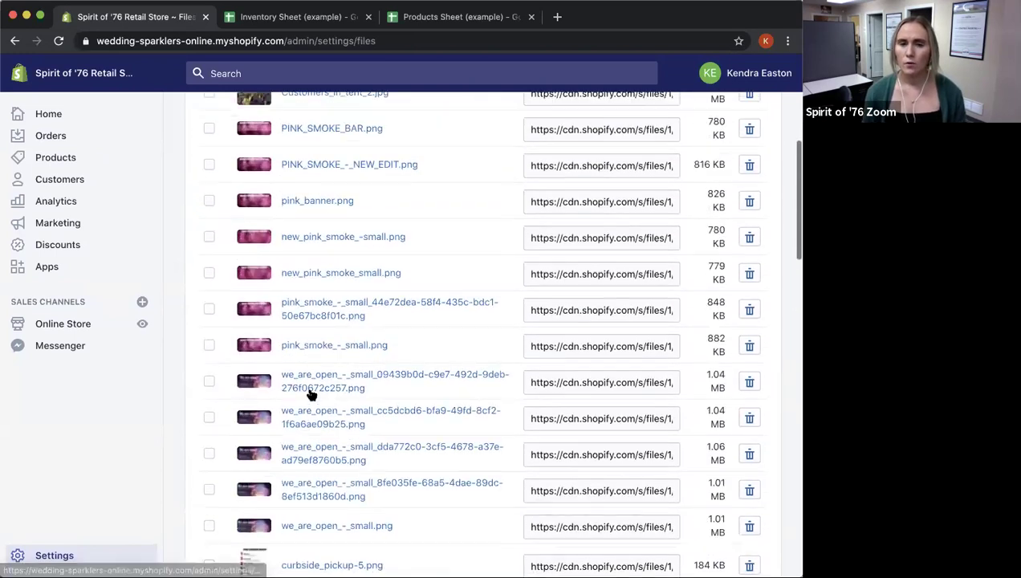
scroll(312, 394, "up", 4)
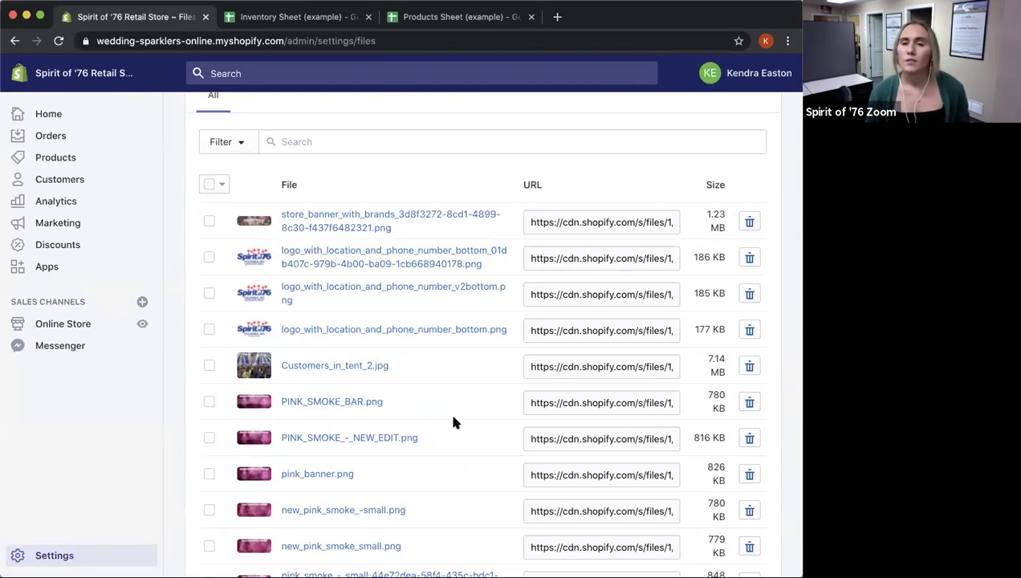
scroll(459, 419, "up", 3)
- Select the URL of the first store banner file, then preview its image and return to the file list
left_click(583, 319)
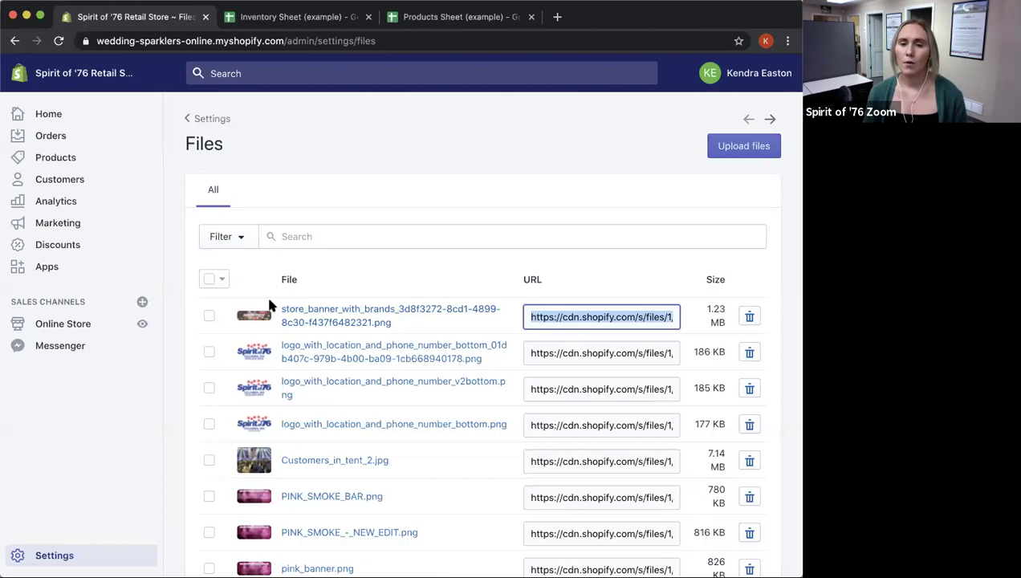
left_click(303, 314)
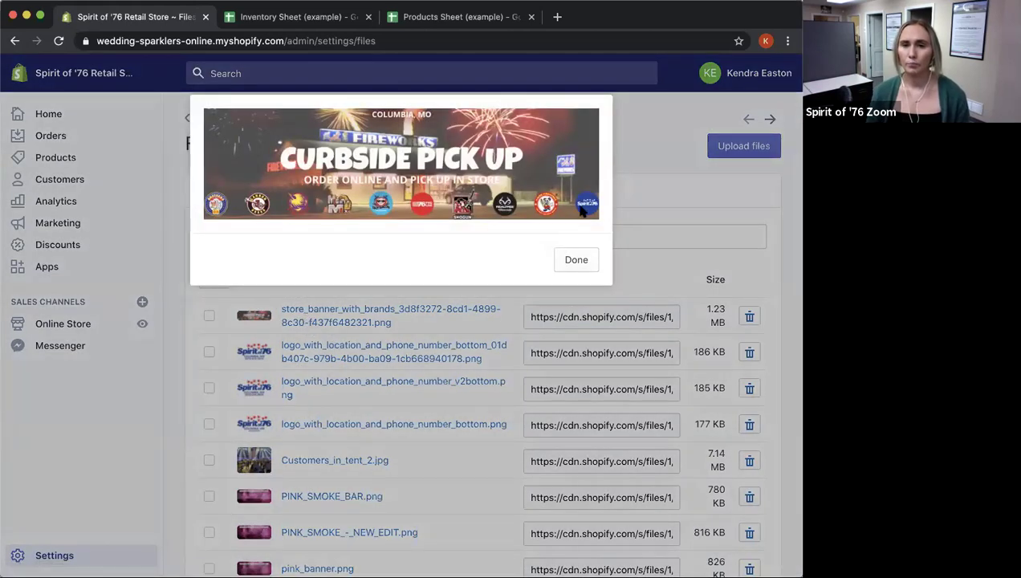
left_click(580, 261)
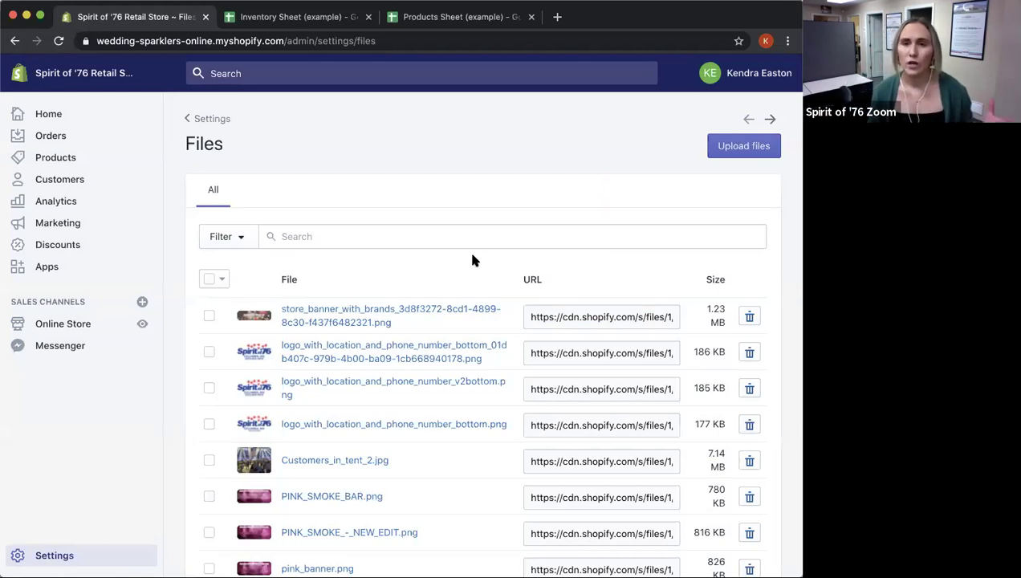
scroll(465, 261, "down", 12)
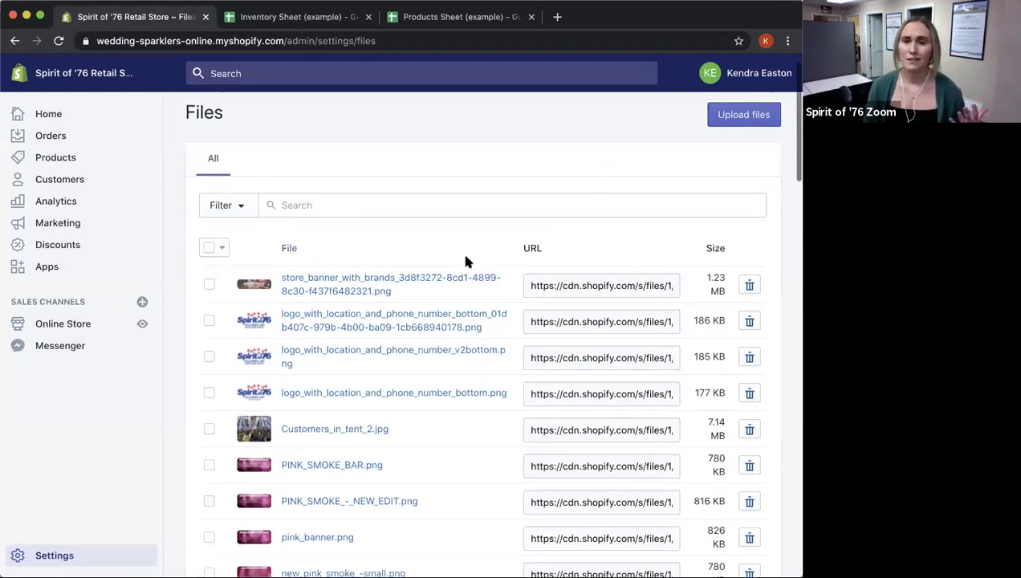
- Upload the shop_online_header PNG image to the store's Files settings and select the URL of the uploaded file
scroll(466, 261, "down", 6)
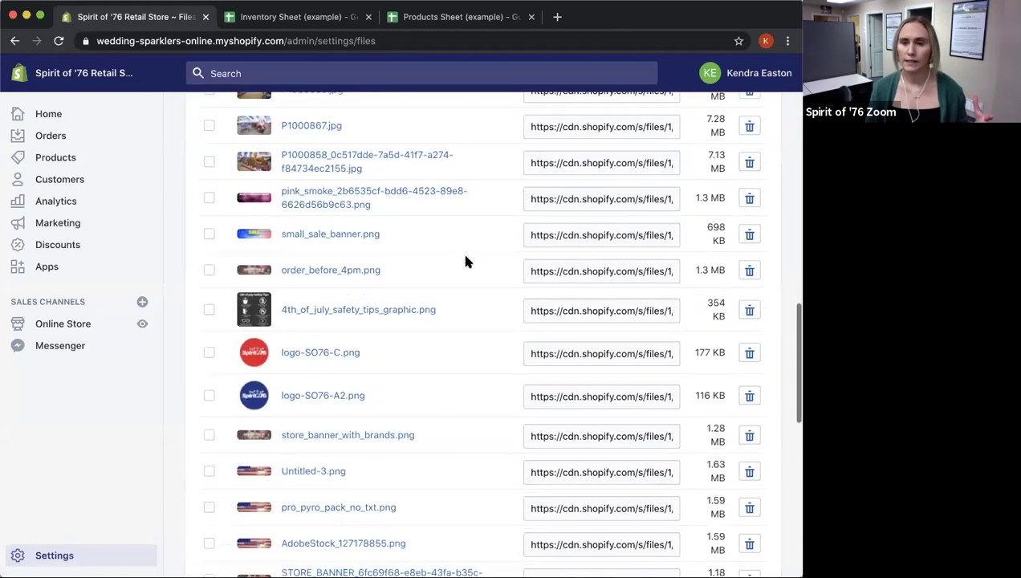
scroll(465, 261, "up", 20)
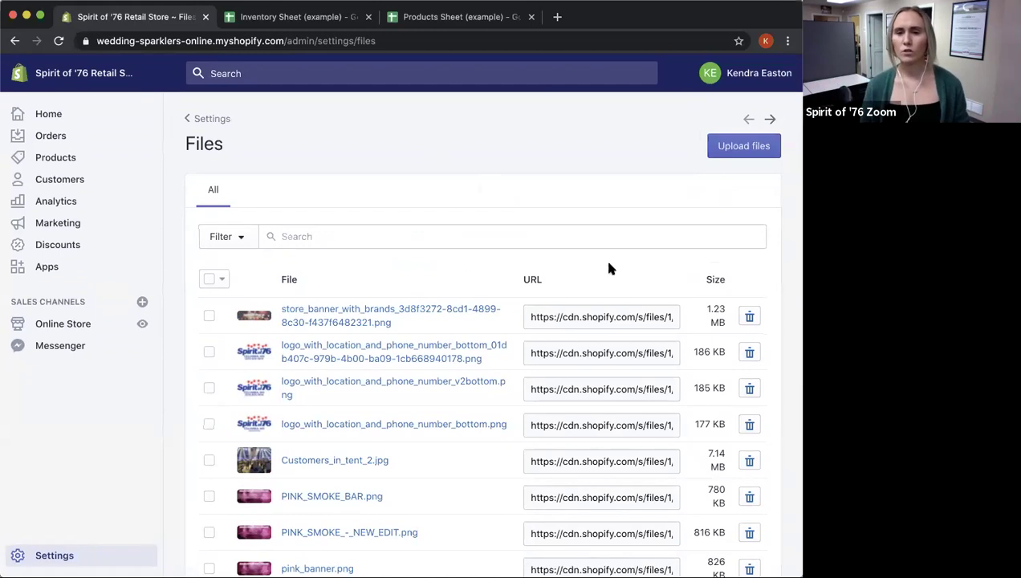
scroll(753, 151, "down", 1)
left_click(746, 146)
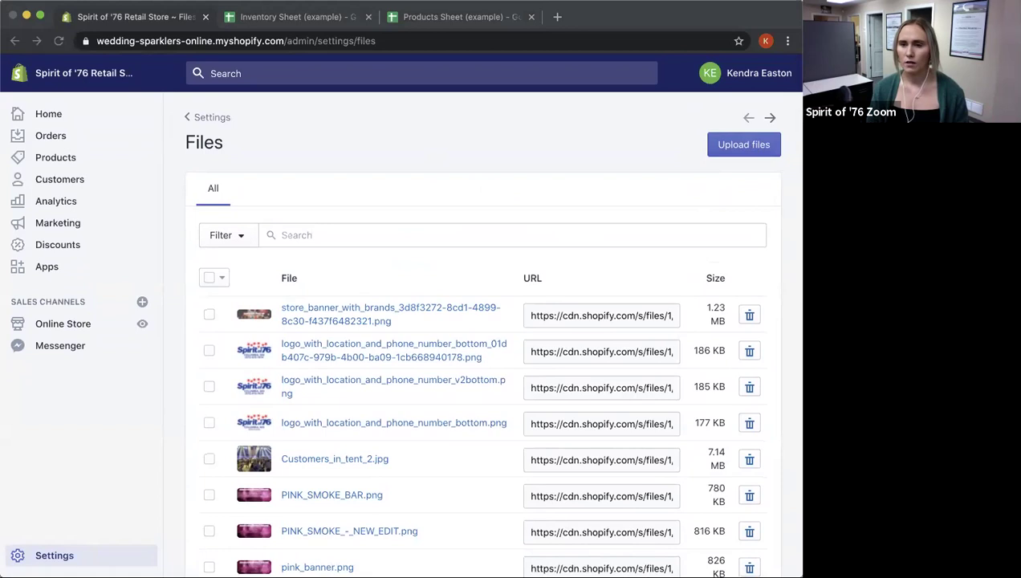
key("Return")
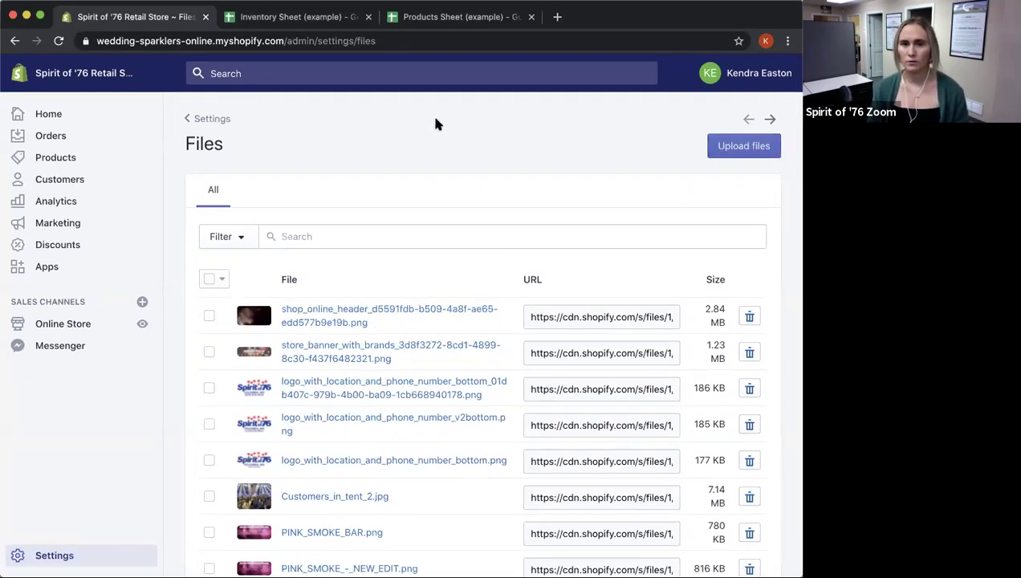
left_click(622, 318)
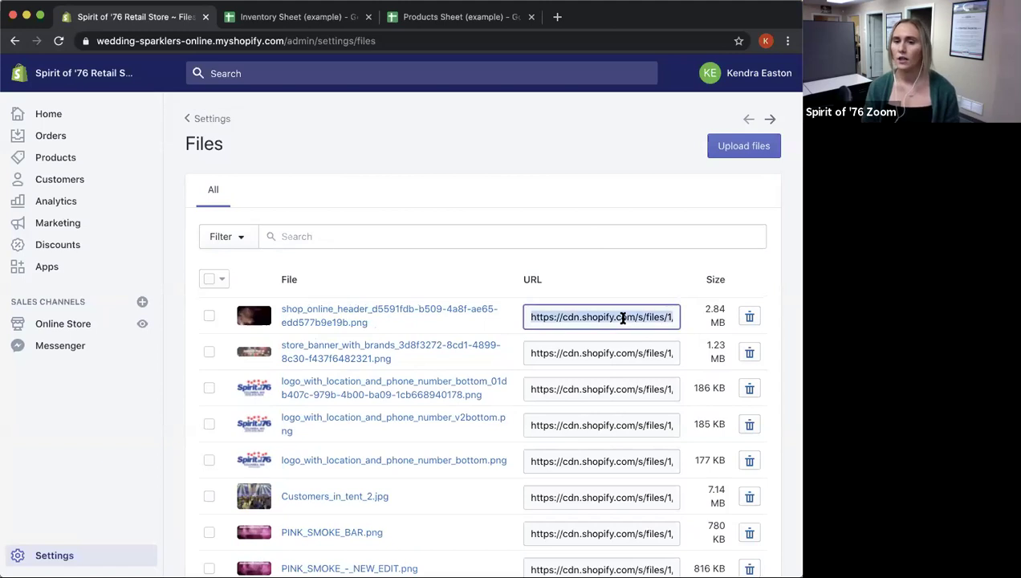
left_click(480, 302)
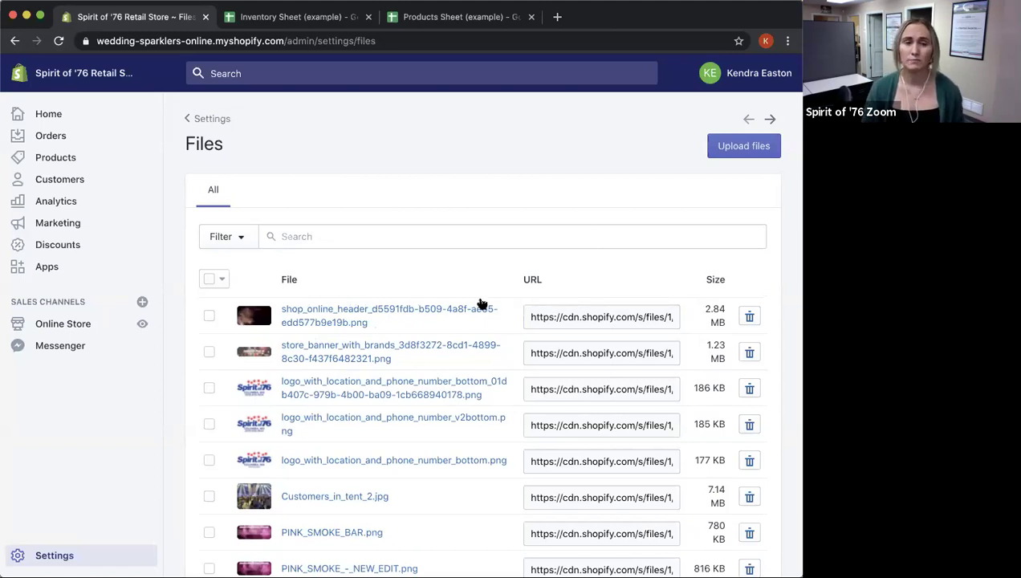
- Switch to the Shopify Webinar slideshow and advance through the Legal, Taxes and Checkout slides to slide 35 about Shipping
left_click(52, 372)
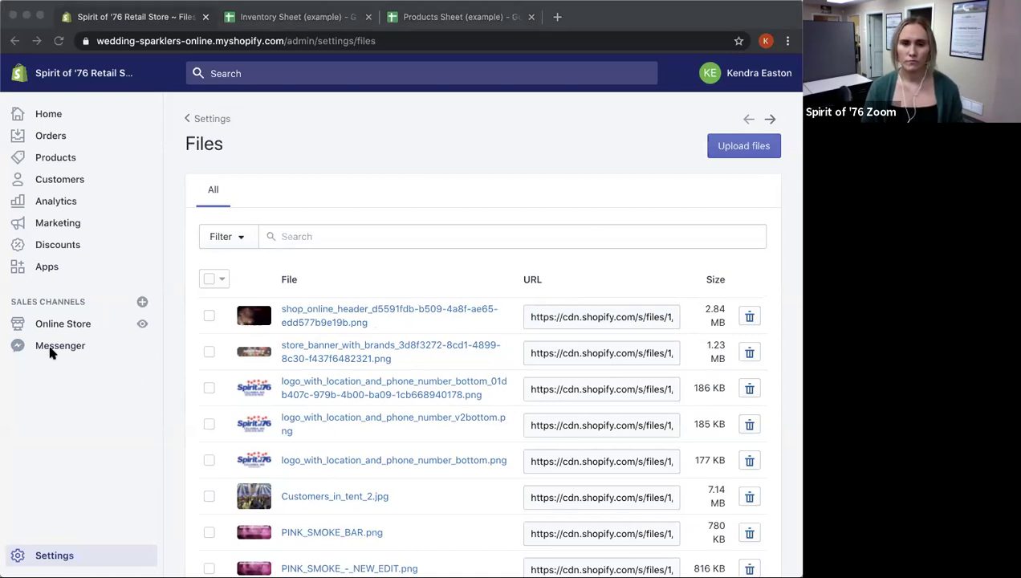
key("super+Tab")
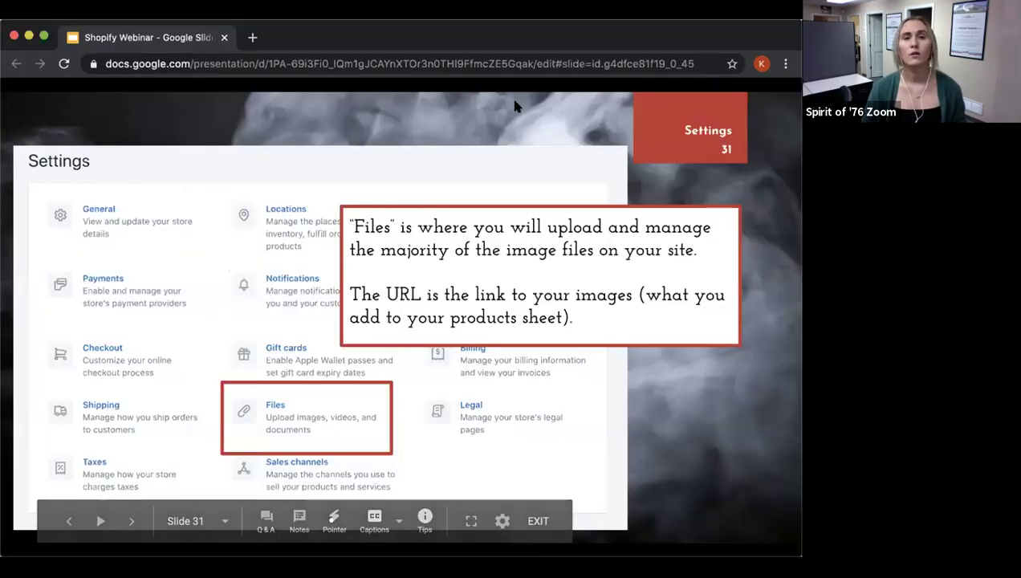
left_click(689, 493)
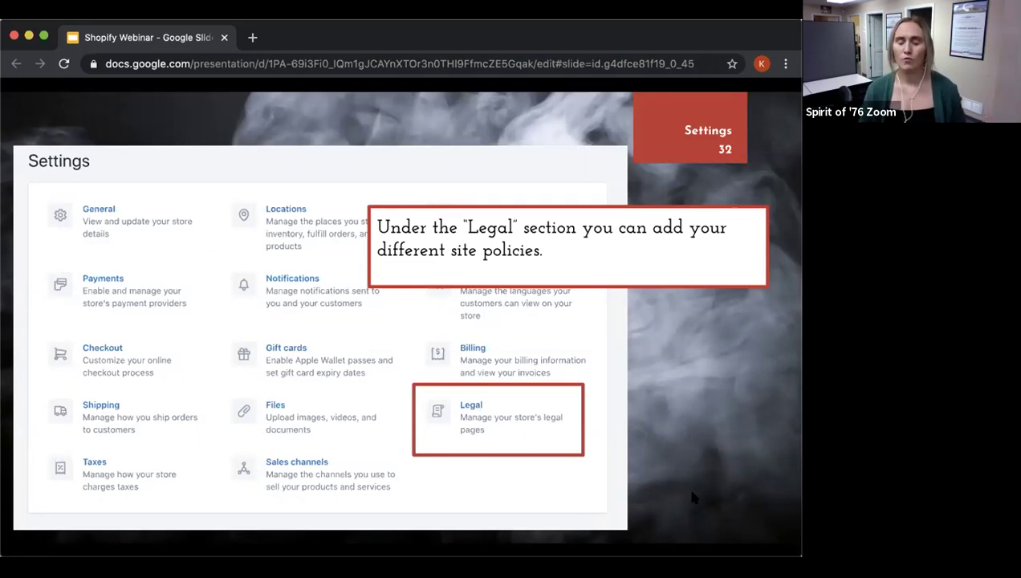
key("Right")
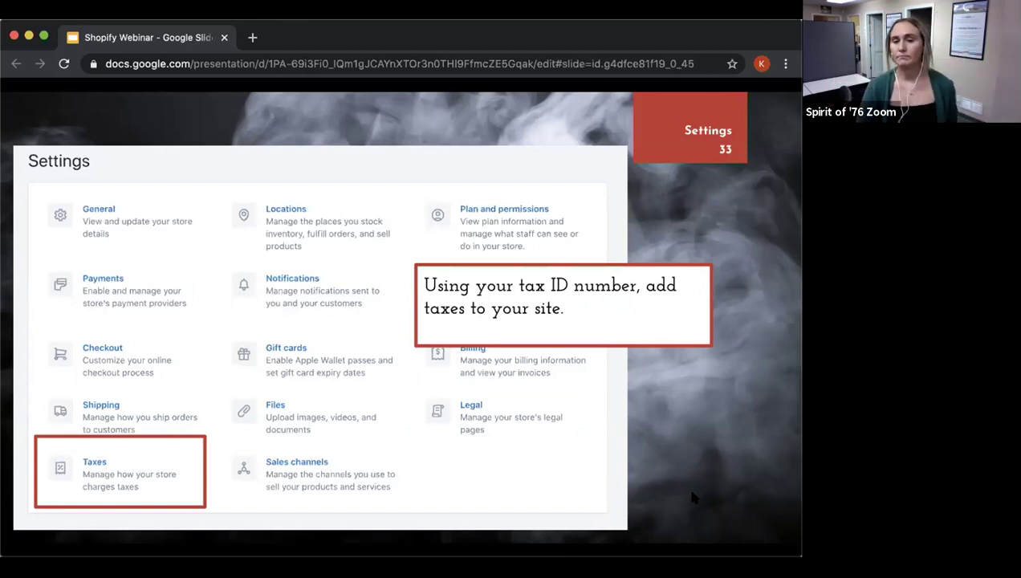
key("Right")
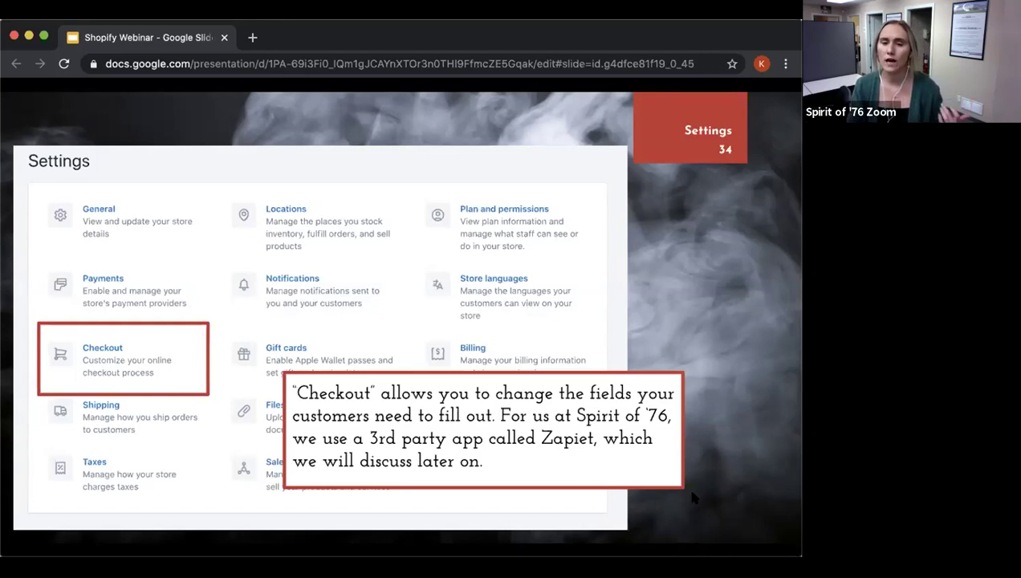
key("Right")
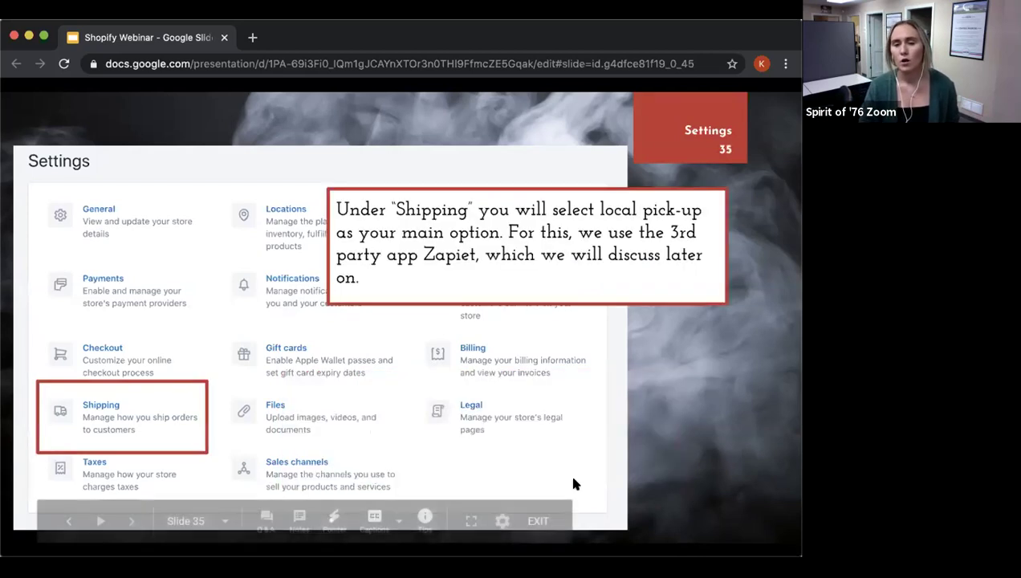
- Go back to slide 34 about Checkout, then advance past the Shipping slide to slide 36 about 3rd Party Apps
key("Right")
key("Left")
key("Left")
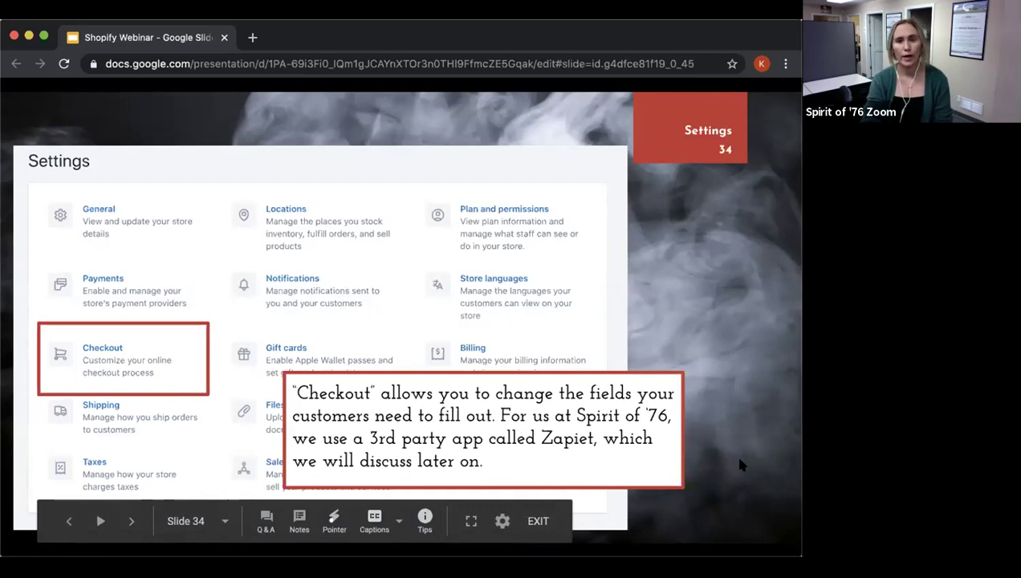
key("Right")
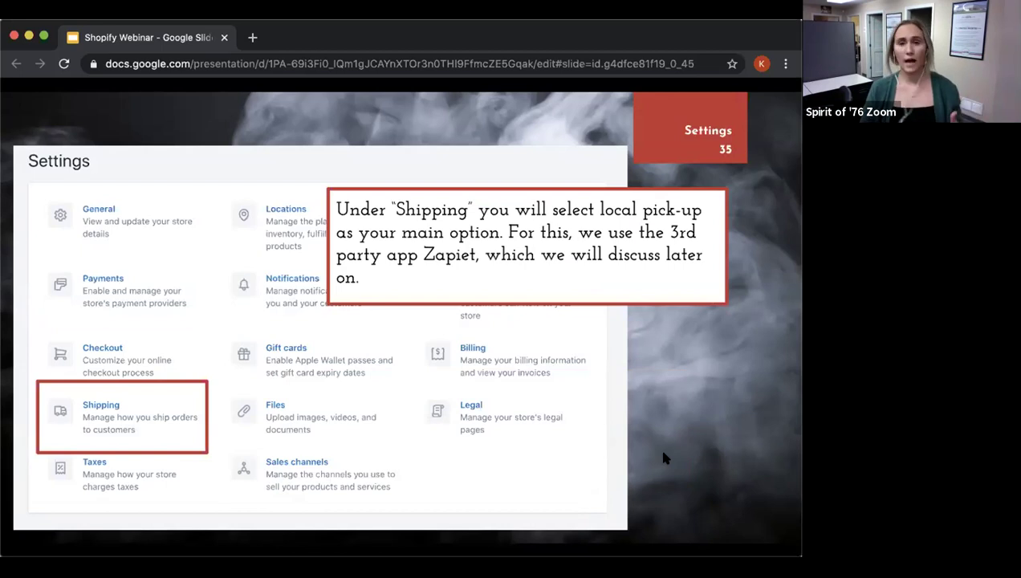
key("Right")
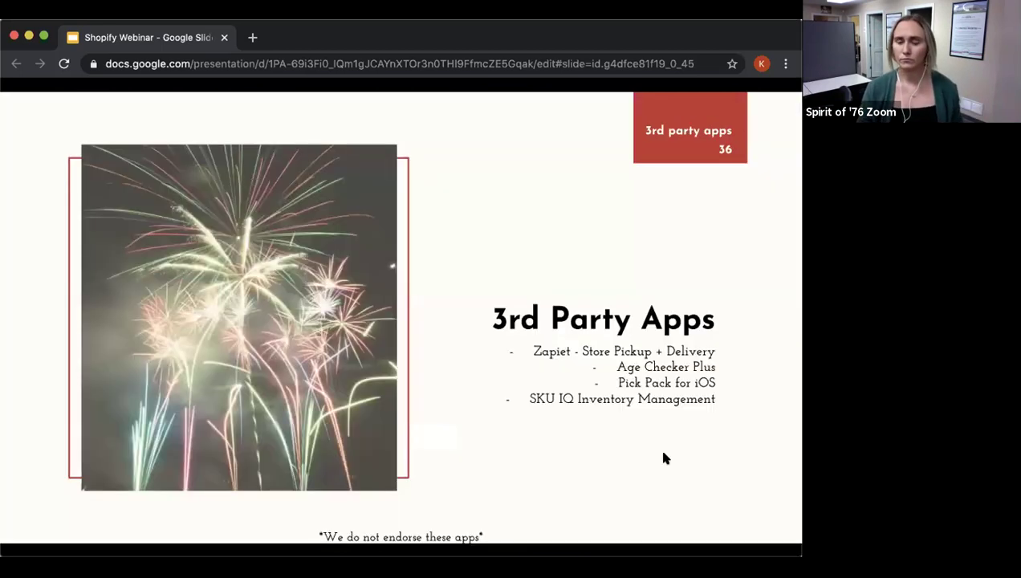